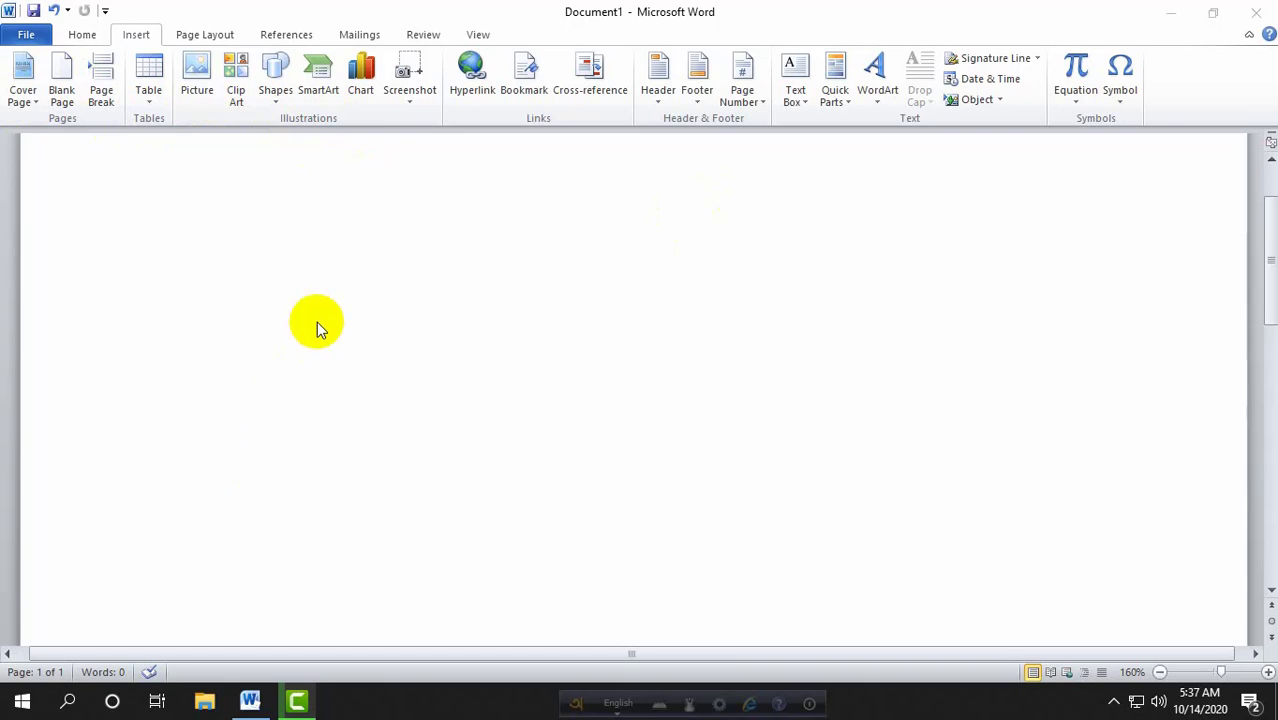
Insert the built-in Contrast cover page into the blank document.
click(225, 258)
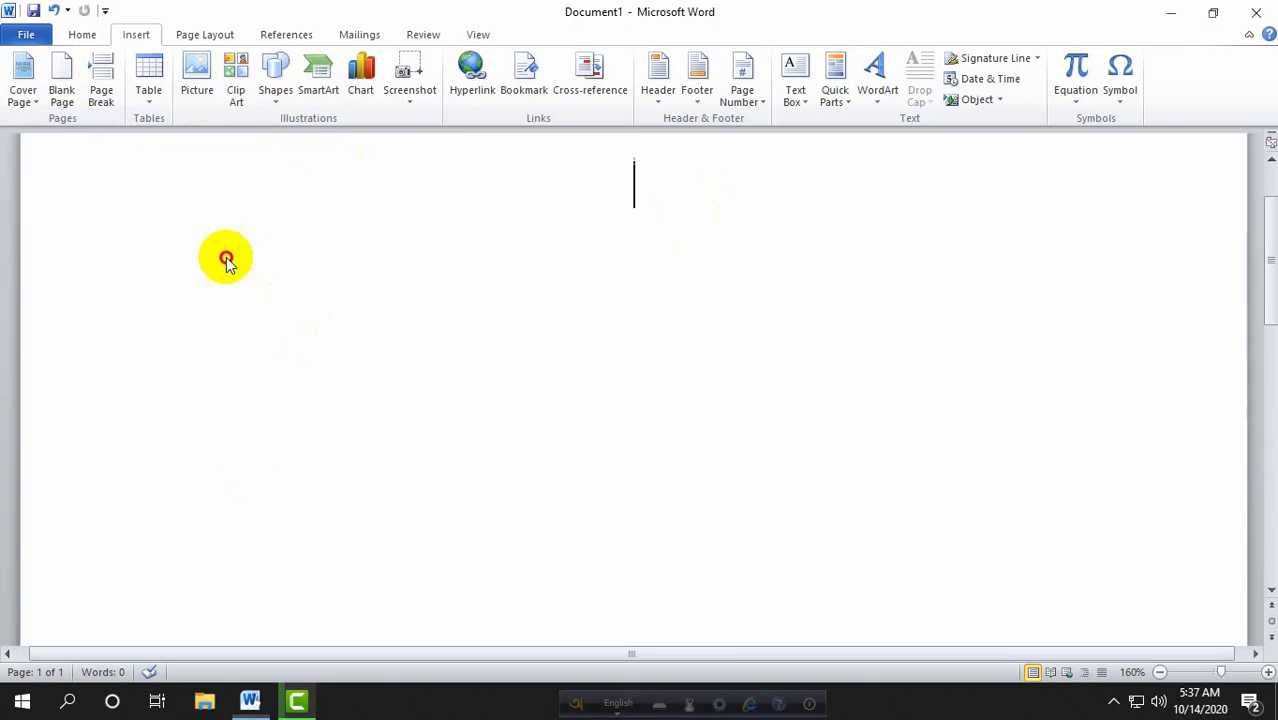
click(25, 93)
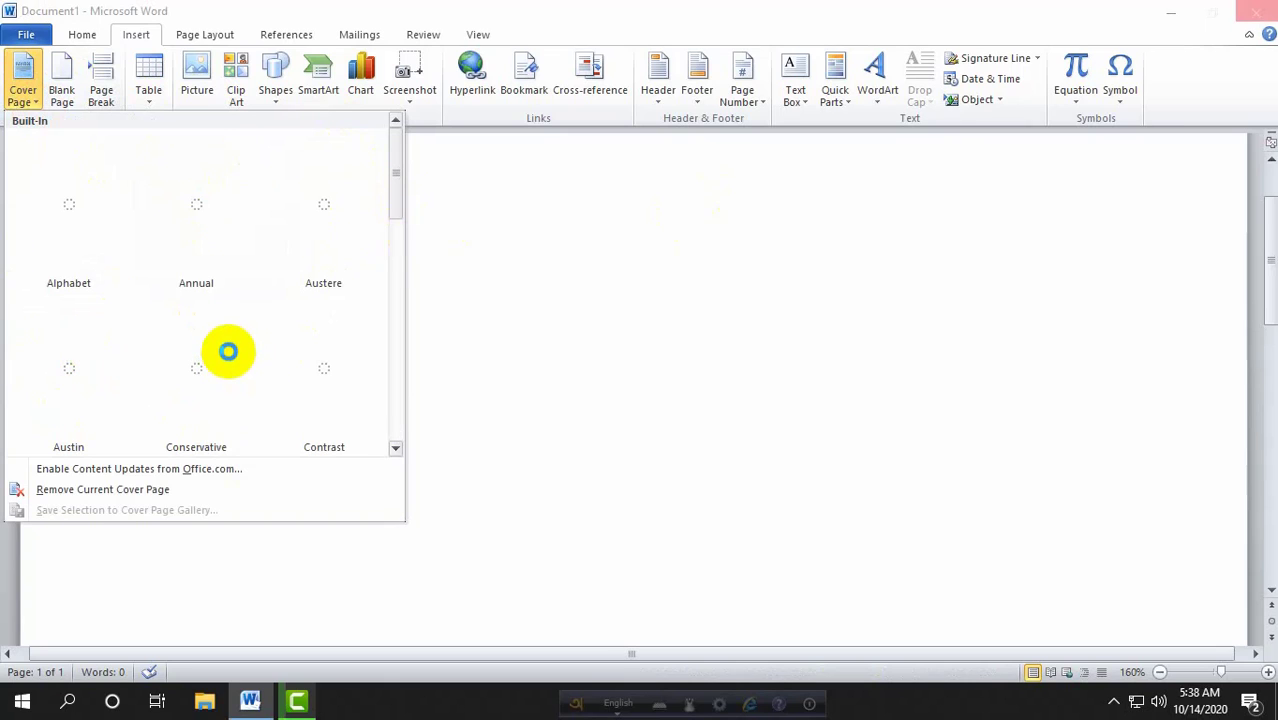
scroll(230, 280, down, 1)
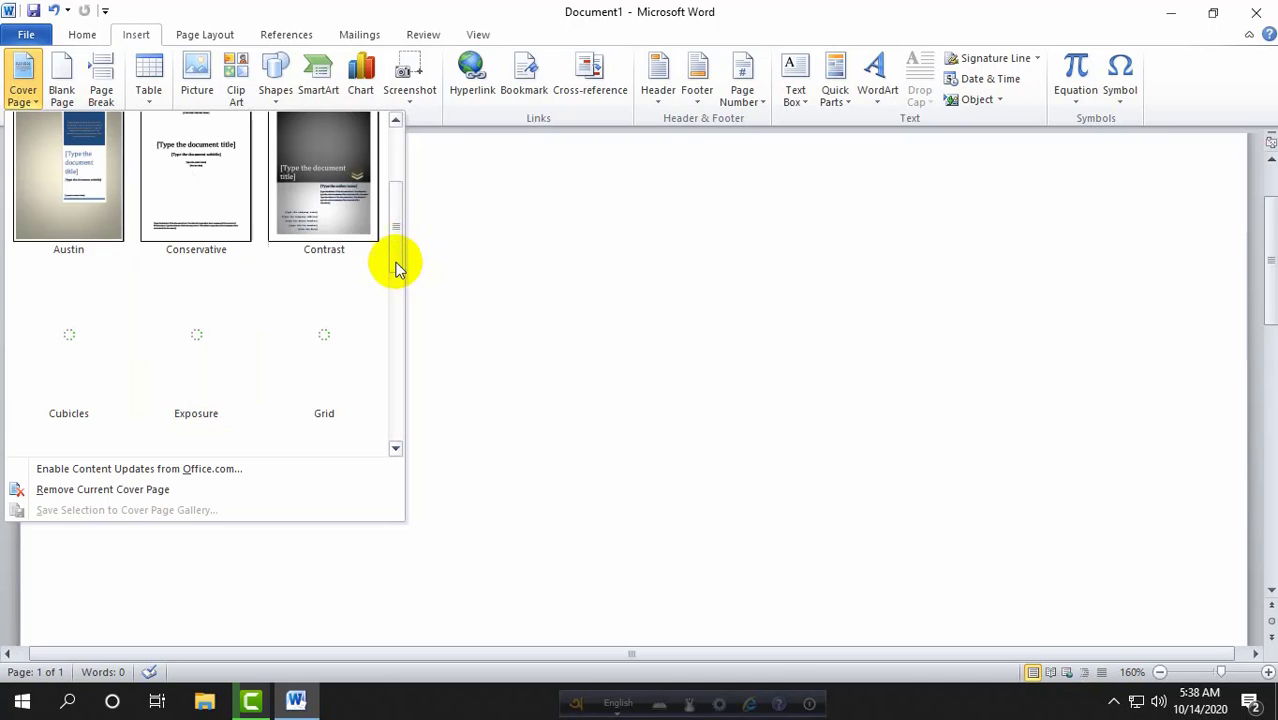
drag(396, 262, 397, 165)
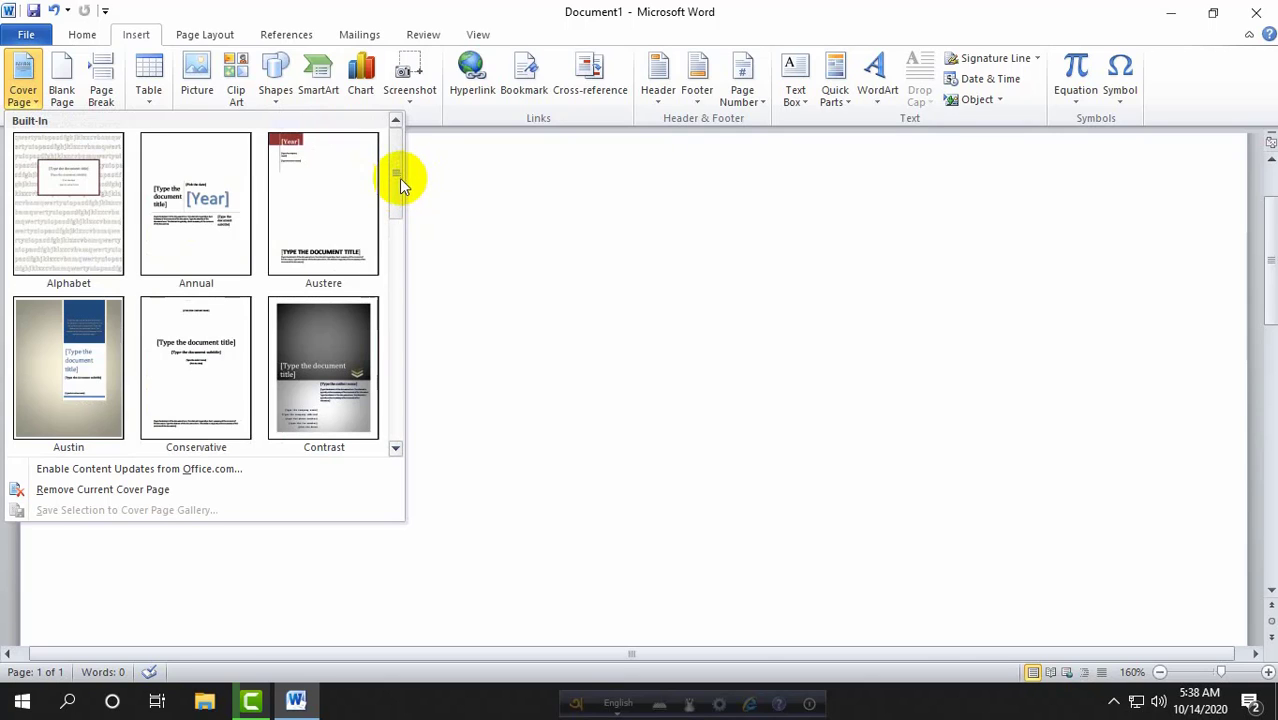
drag(399, 178, 377, 232)
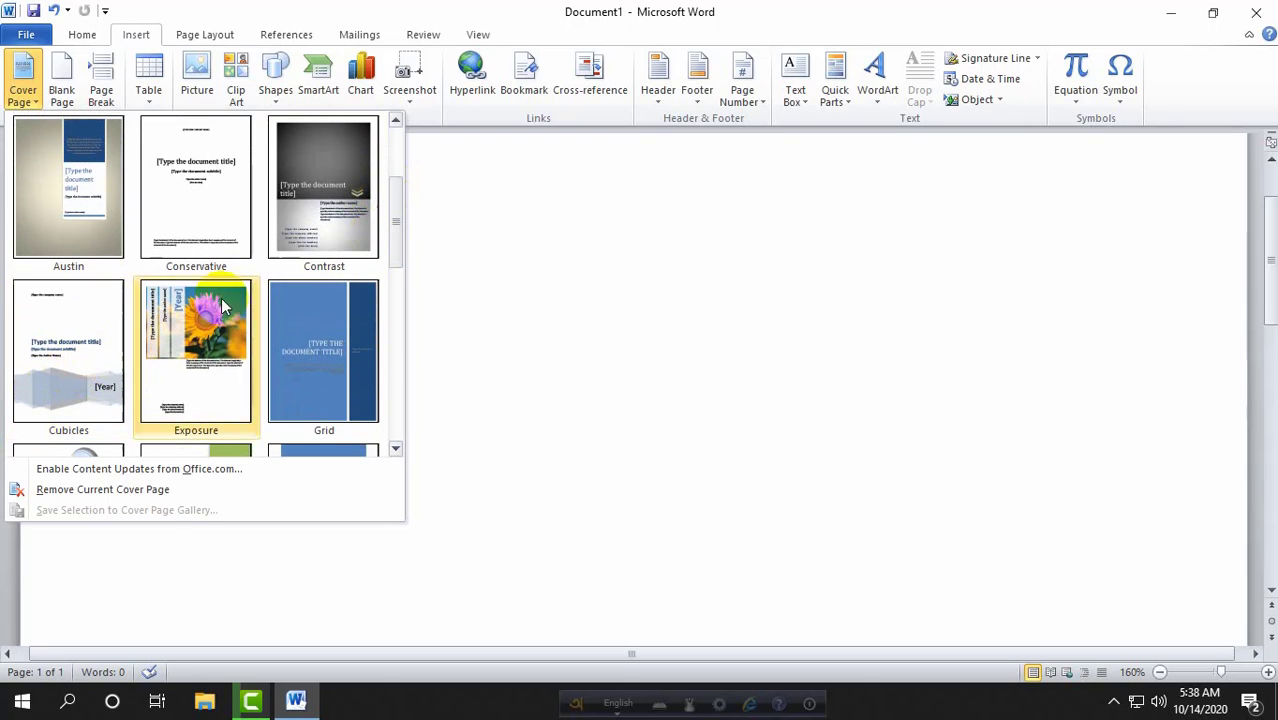
click(351, 215)
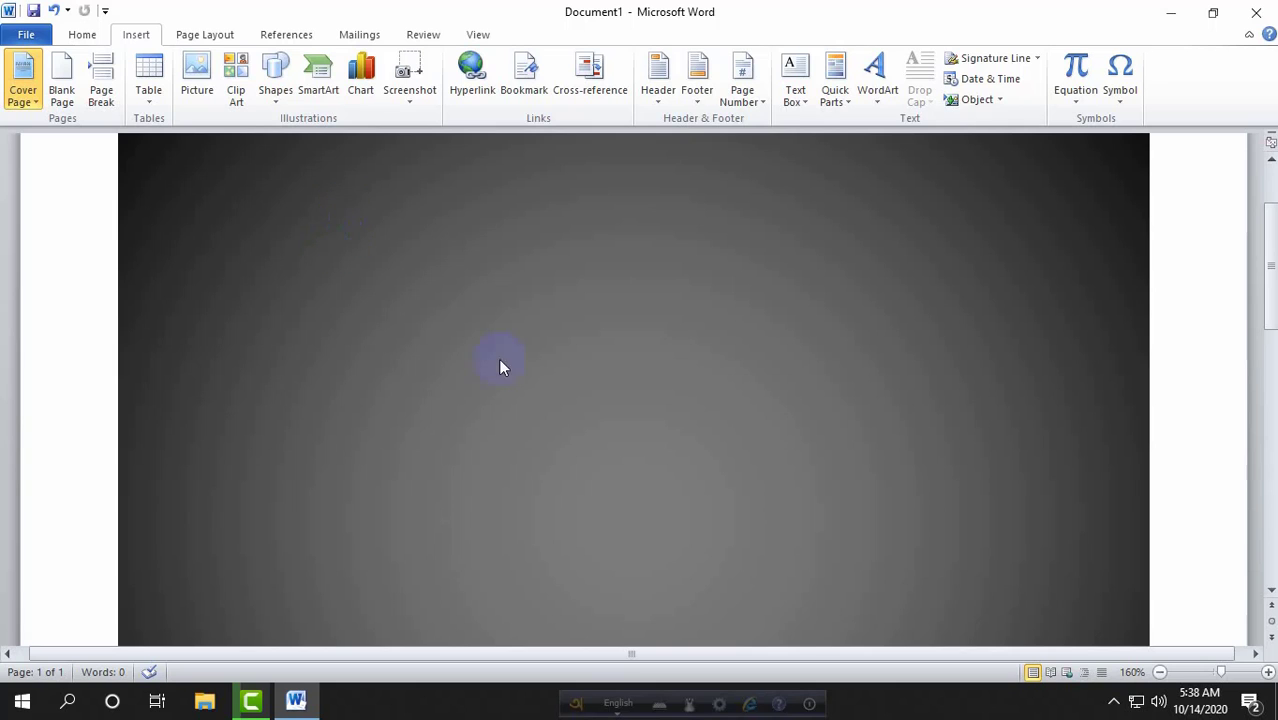
Examine the inserted cover page from its title block through the author, abstract and company fields to the page's end.
scroll(690, 340, down, 8)
scroll(685, 330, up, 7)
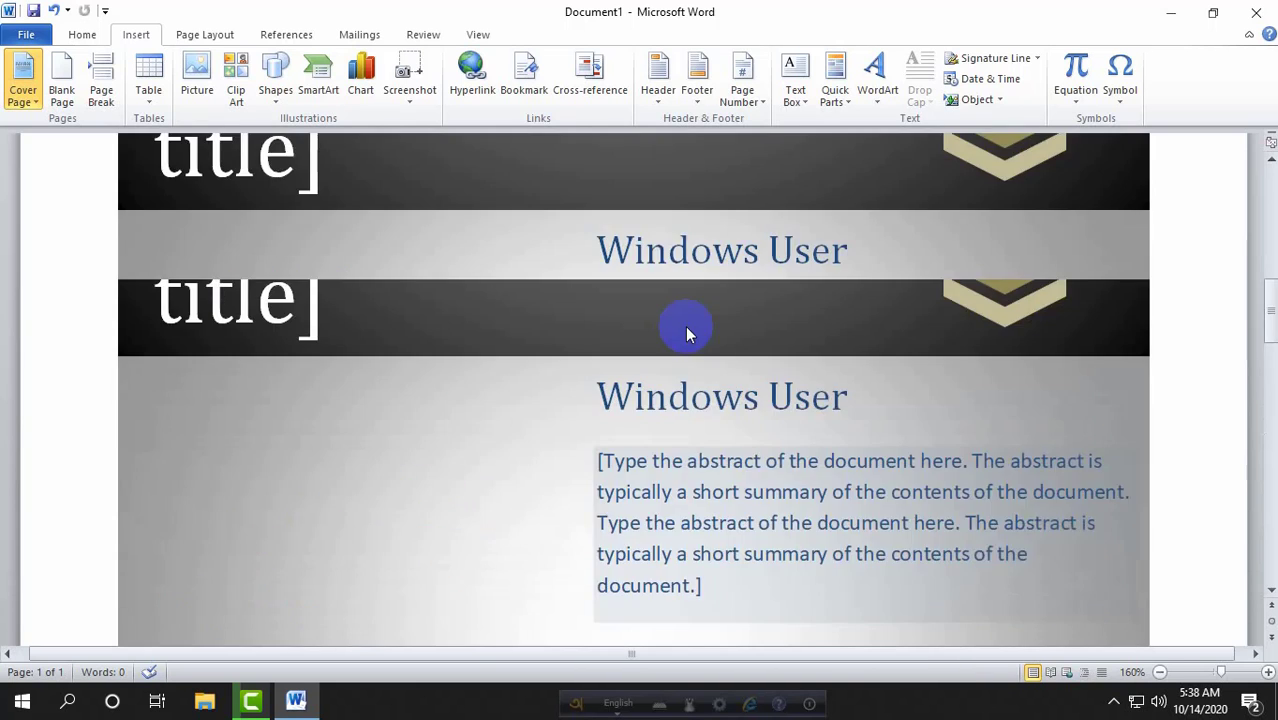
scroll(685, 330, down, 5)
key(ctrl+Home)
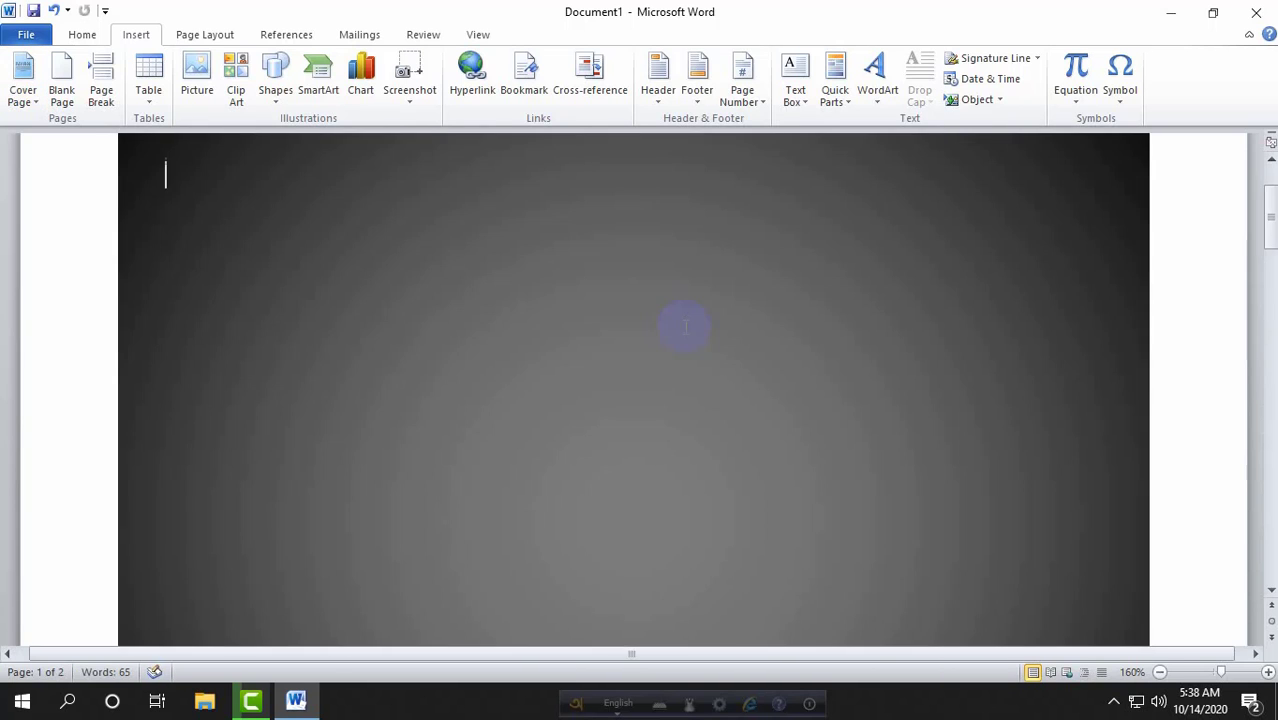
scroll(684, 331, down, 5)
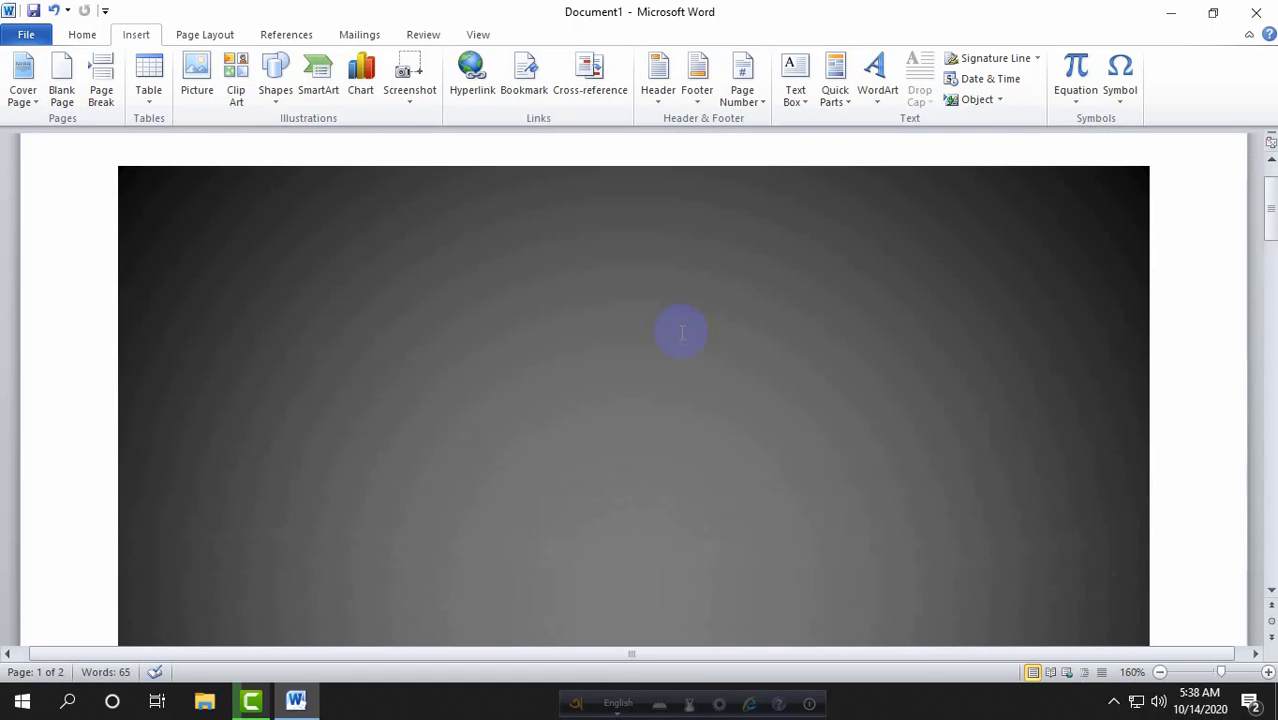
scroll(676, 340, down, 8)
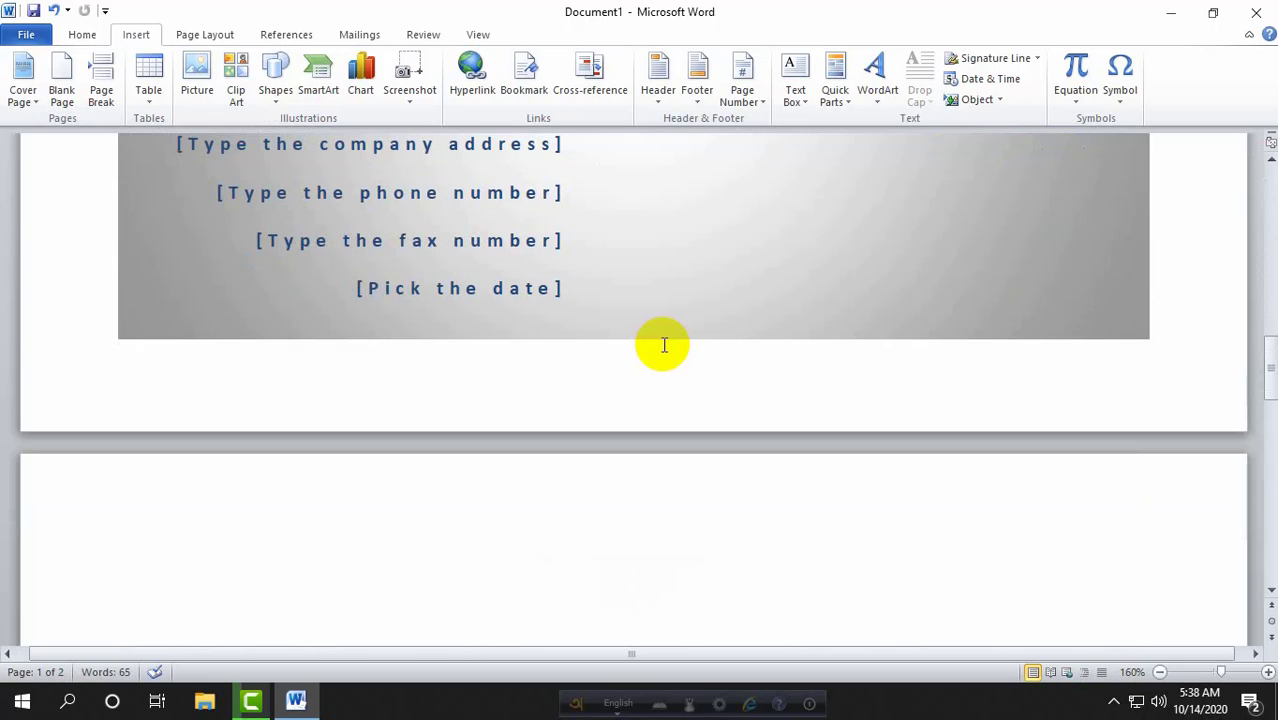
scroll(662, 344, up, 2)
scroll(580, 348, up, 4)
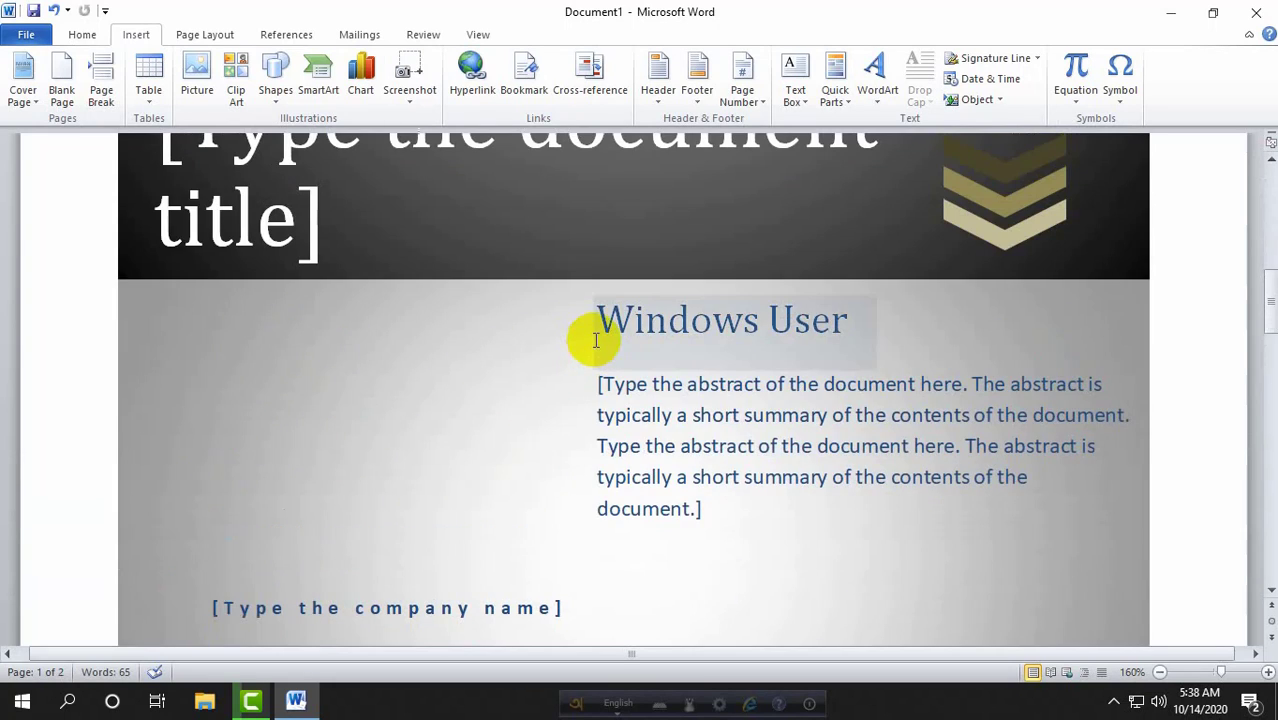
scroll(598, 345, up, 2)
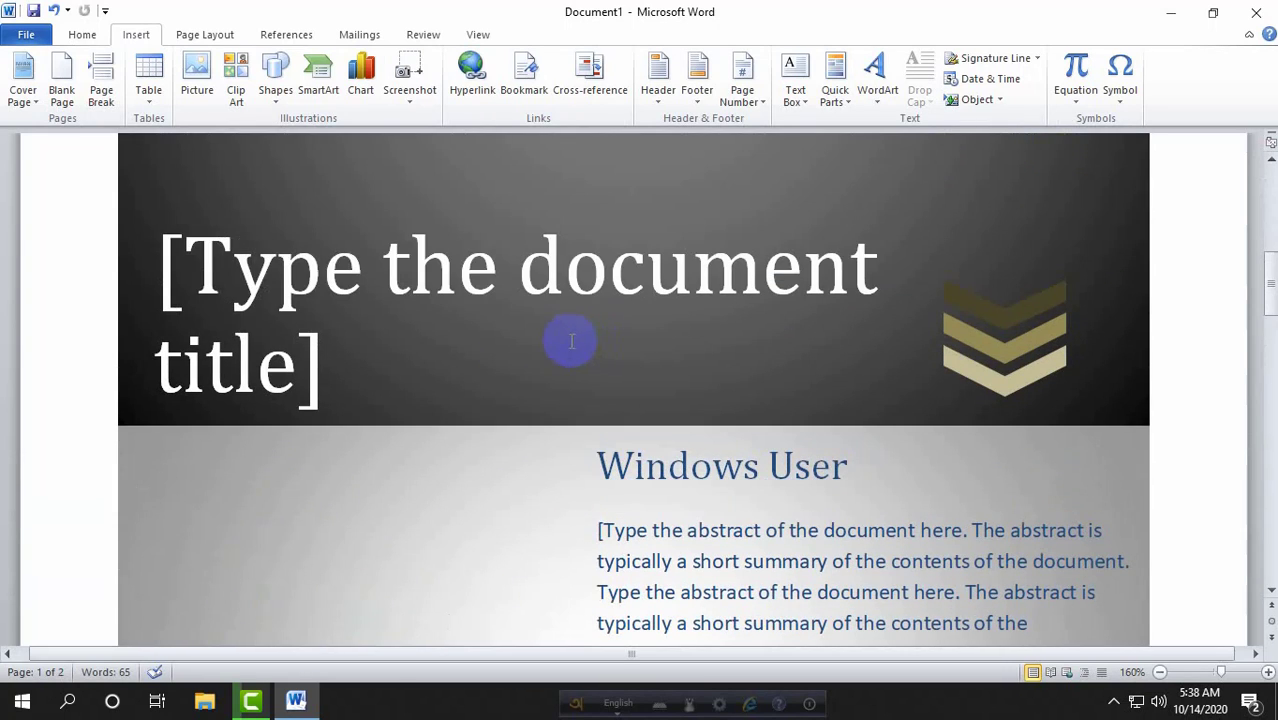
Select the cover page's title, author, abstract and company name fields in turn to inspect them.
click(357, 266)
scroll(740, 425, down, 2)
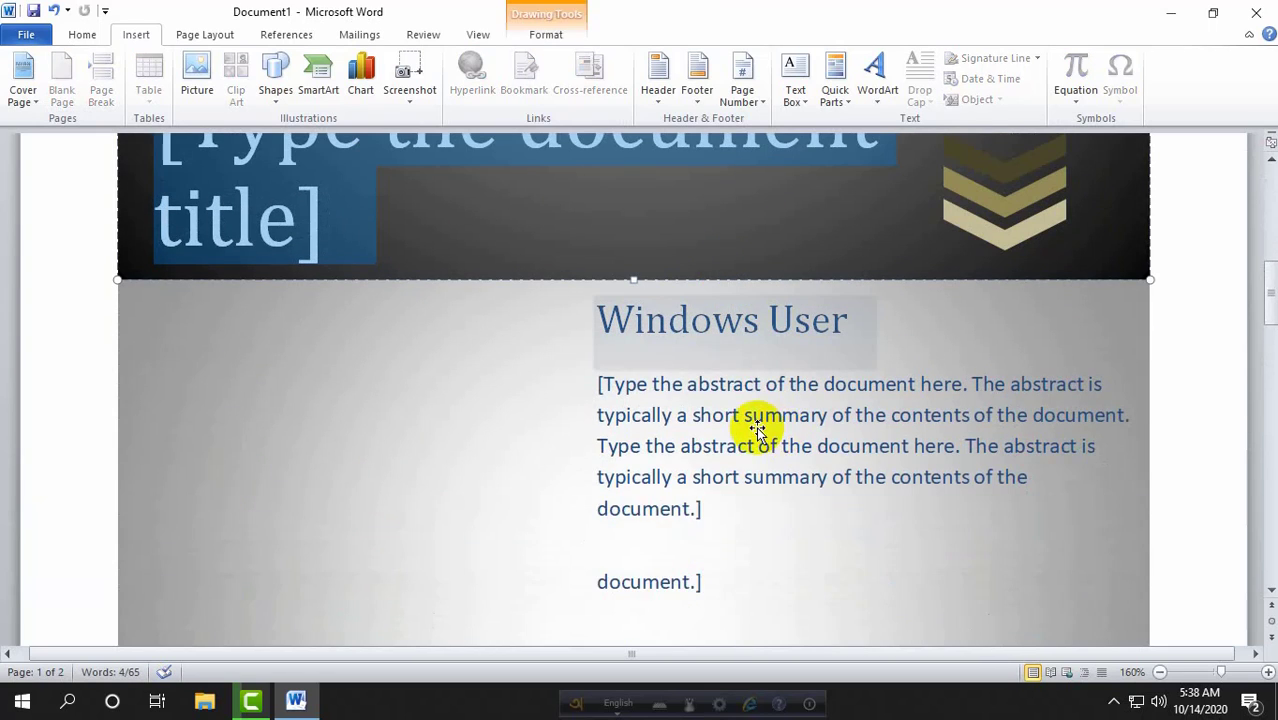
click(785, 349)
scroll(842, 349, down, 2)
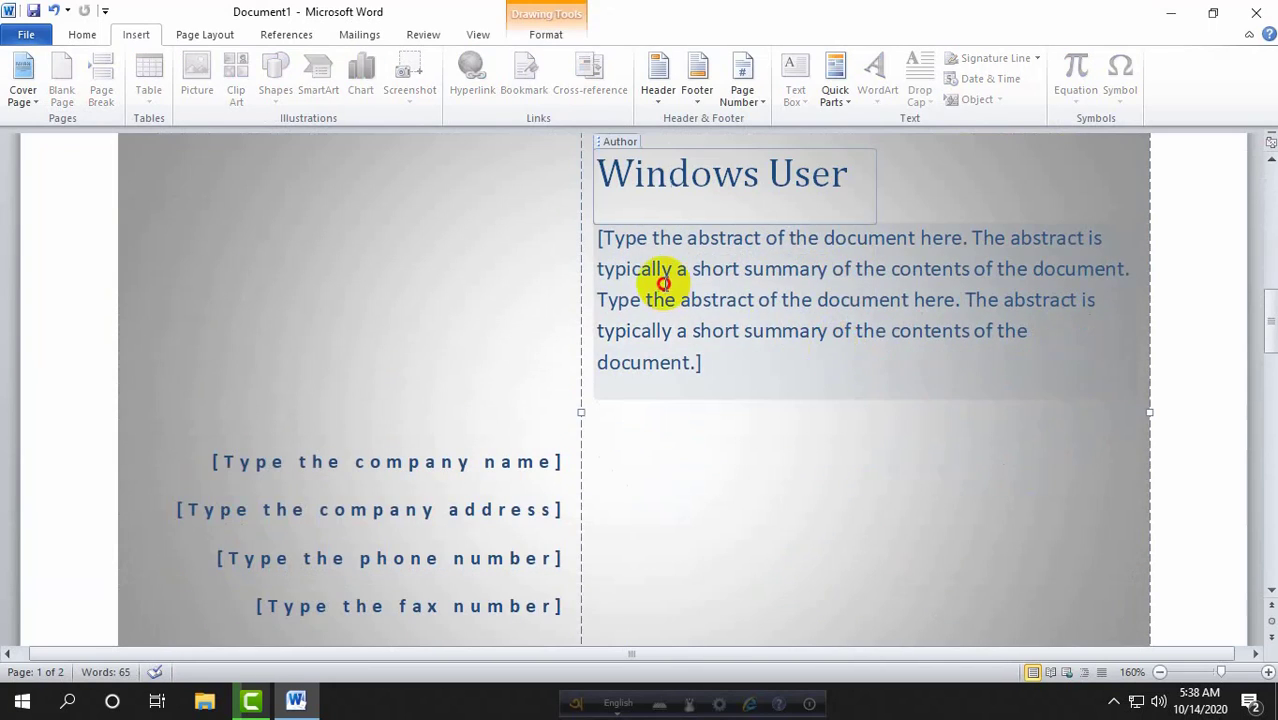
click(663, 284)
scroll(522, 388, down, 1)
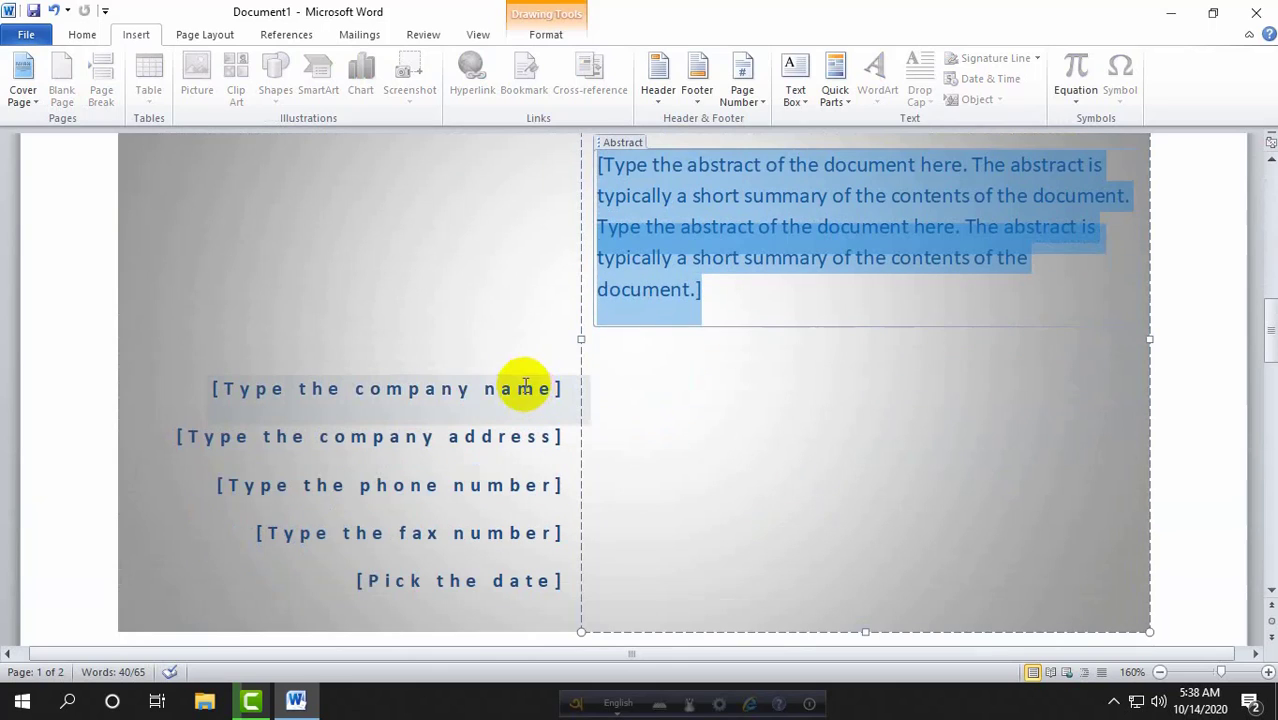
click(256, 390)
click(465, 395)
scroll(420, 390, down, 2)
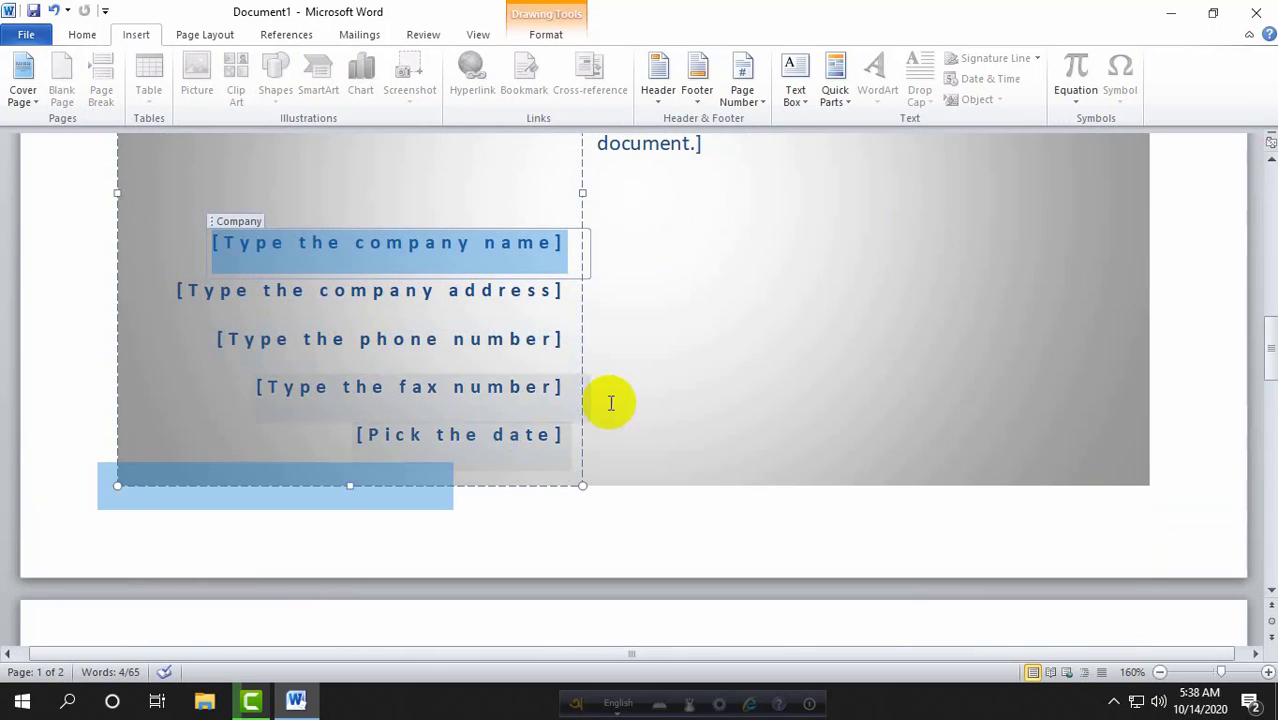
Remove the current cover page from the document.
scroll(779, 394, down, 5)
scroll(697, 348, up, 7)
scroll(697, 348, up, 10)
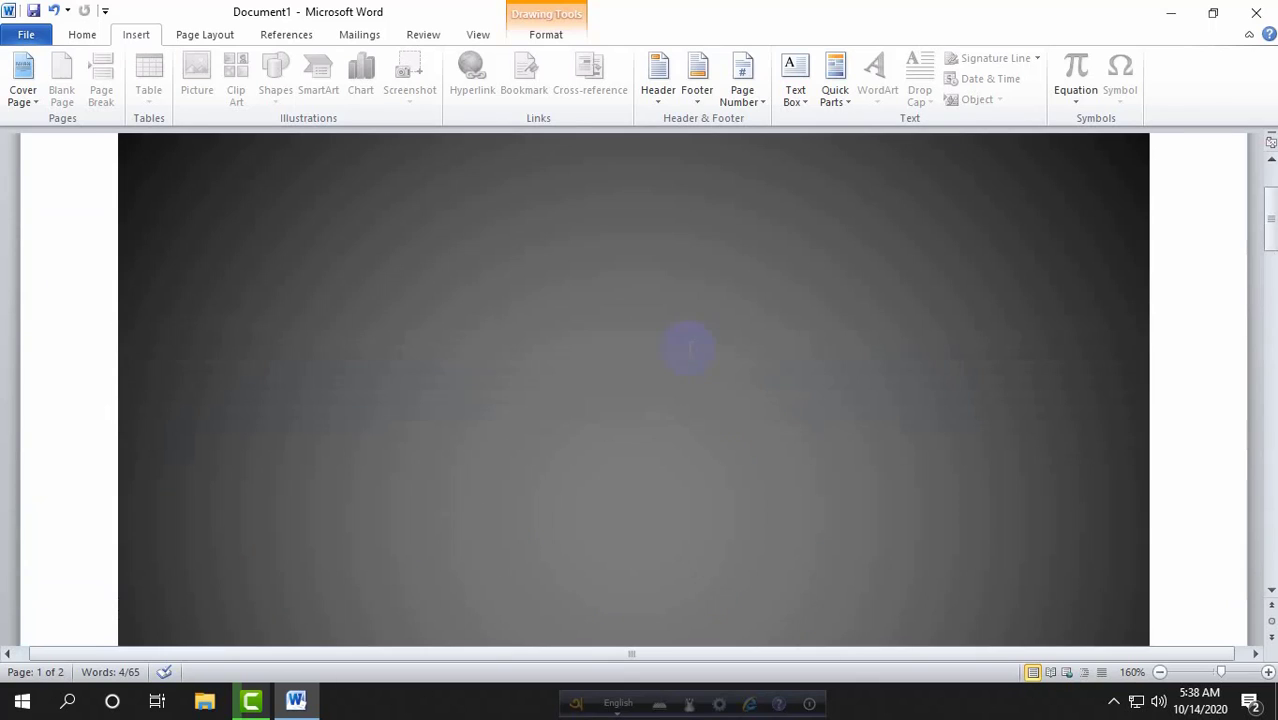
scroll(383, 323, up, 2)
click(37, 88)
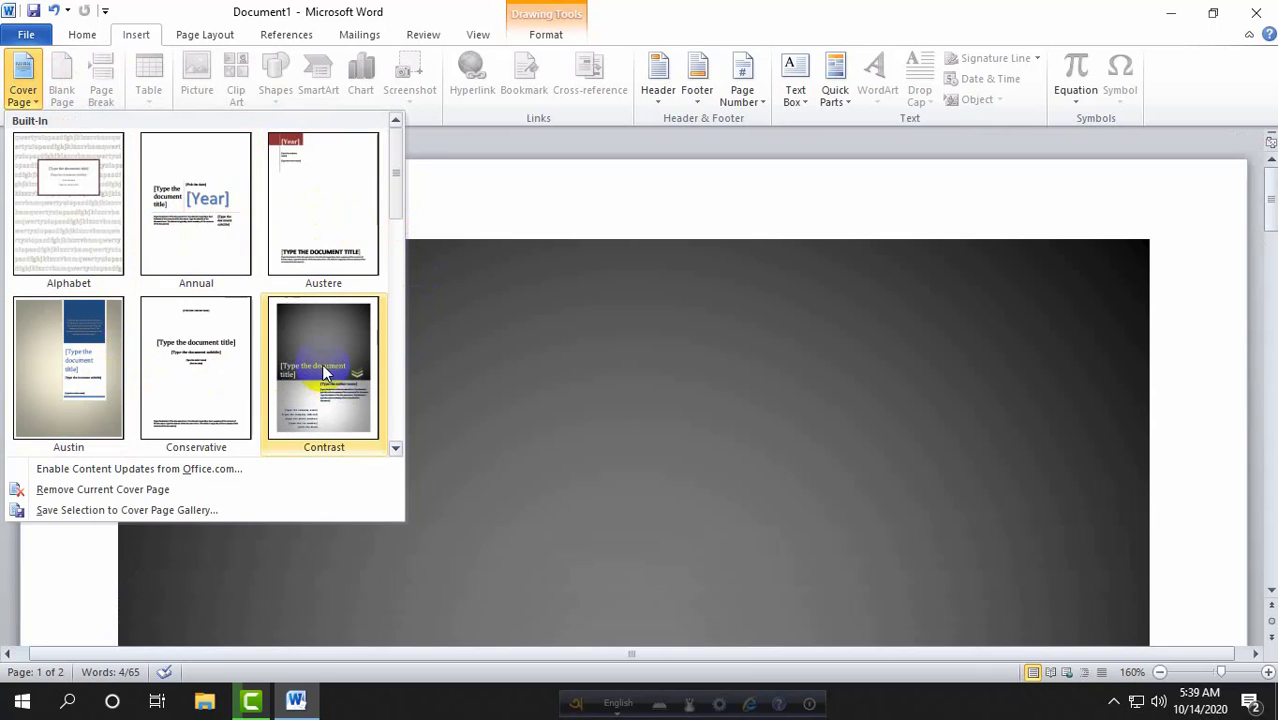
scroll(182, 360, down, 3)
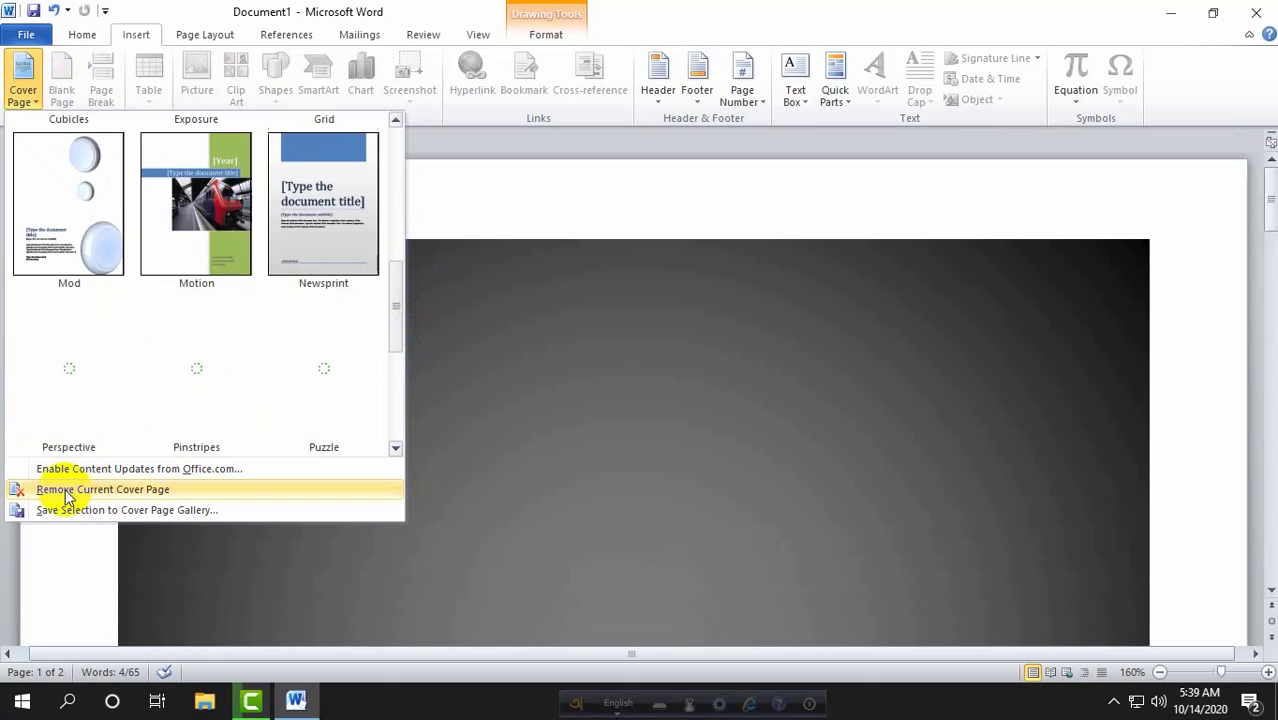
click(117, 497)
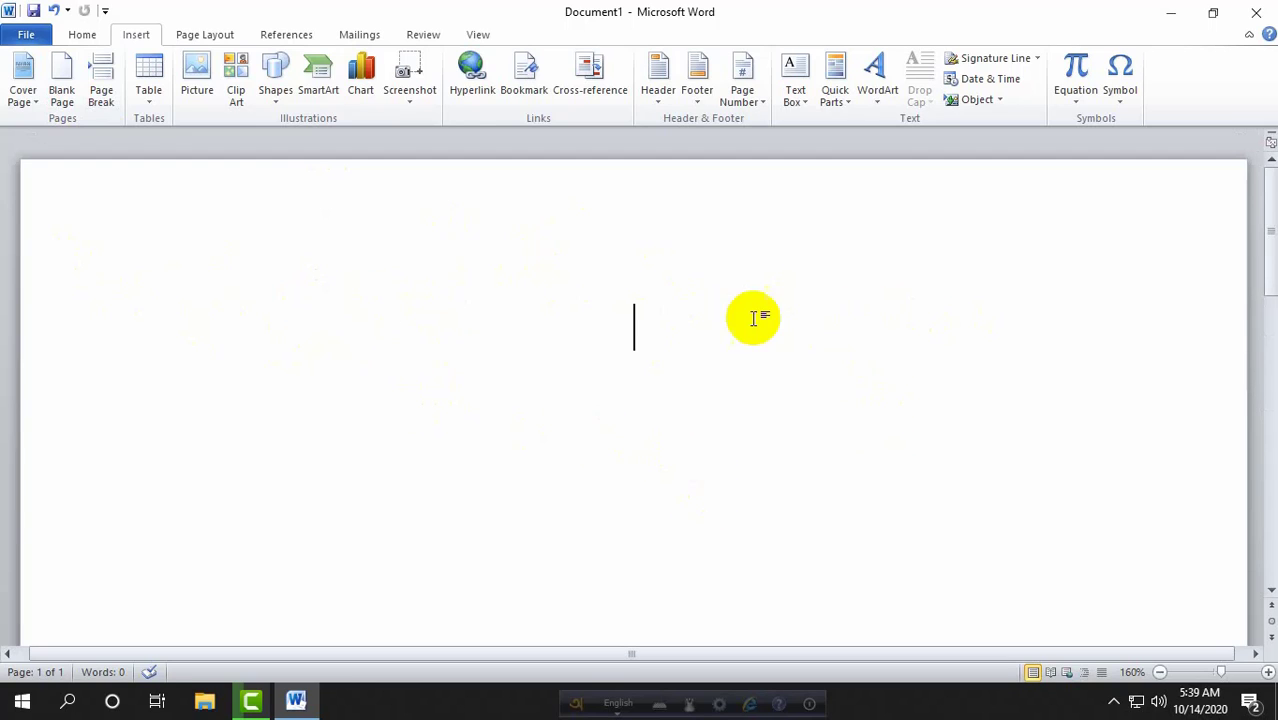
scroll(731, 337, down, 1)
scroll(731, 334, up, 1)
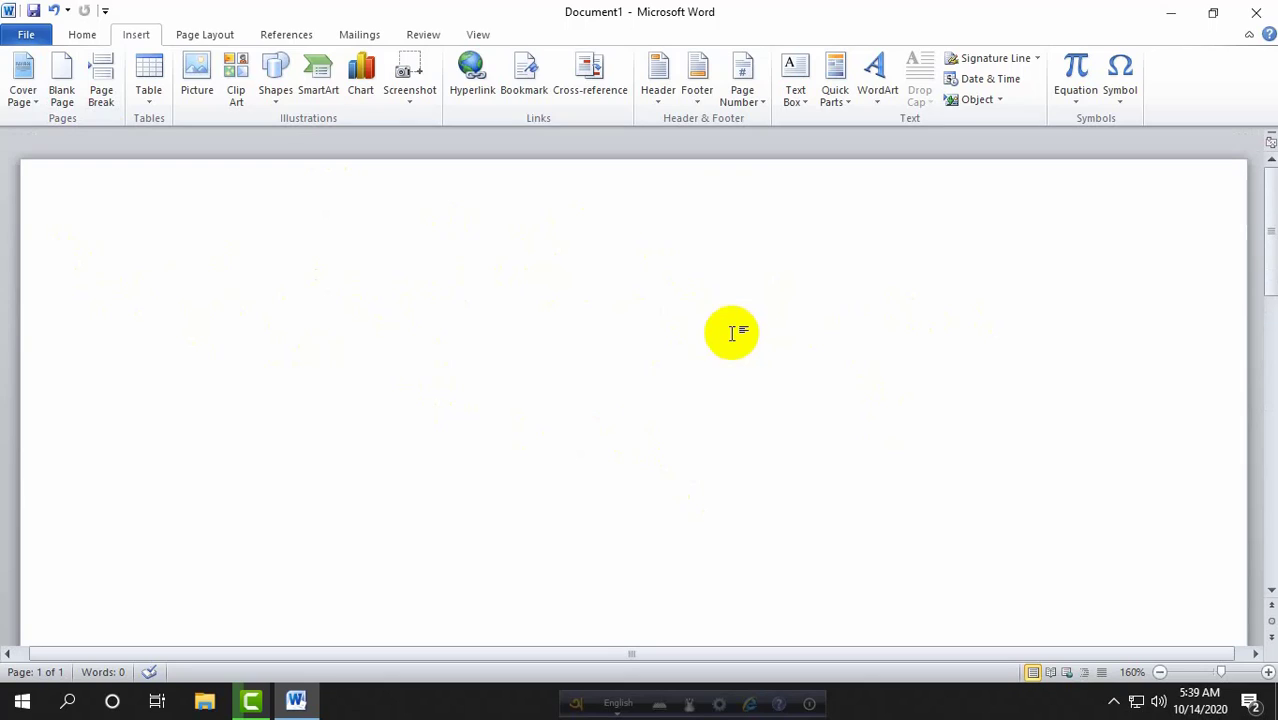
scroll(700, 370, down, 2)
scroll(1100, 420, down, 1)
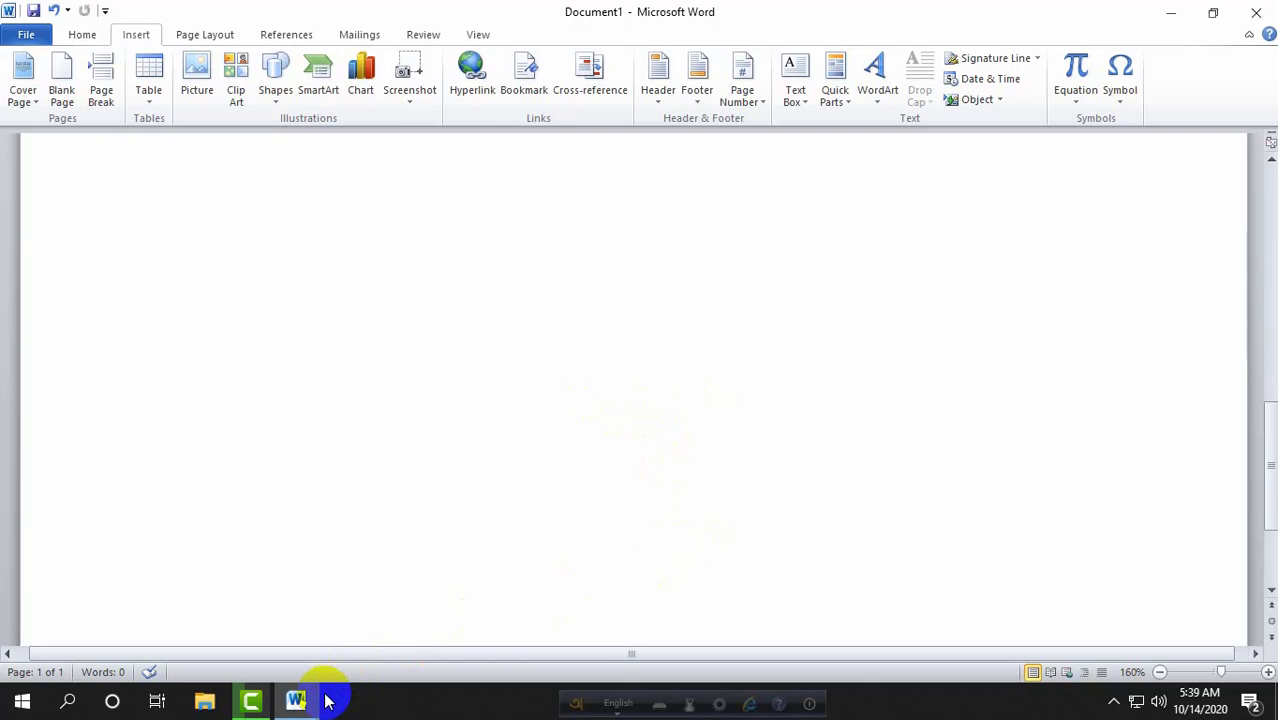
click(1135, 703)
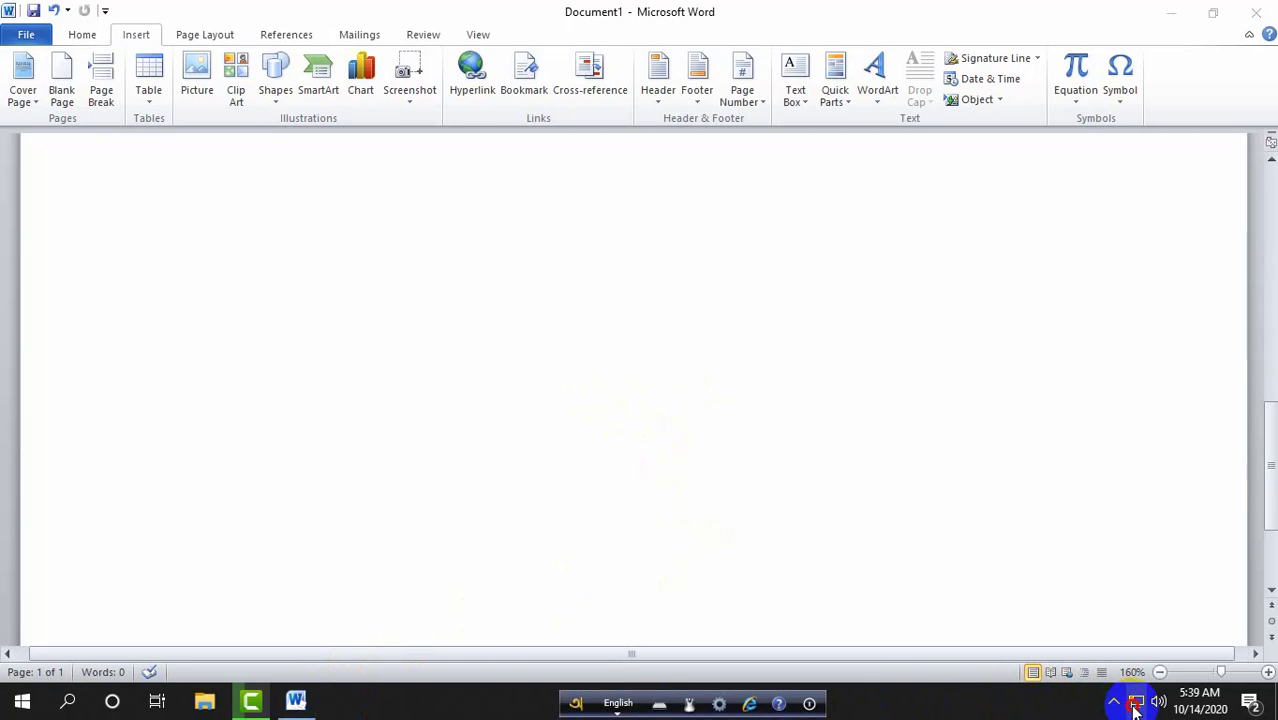
click(1115, 704)
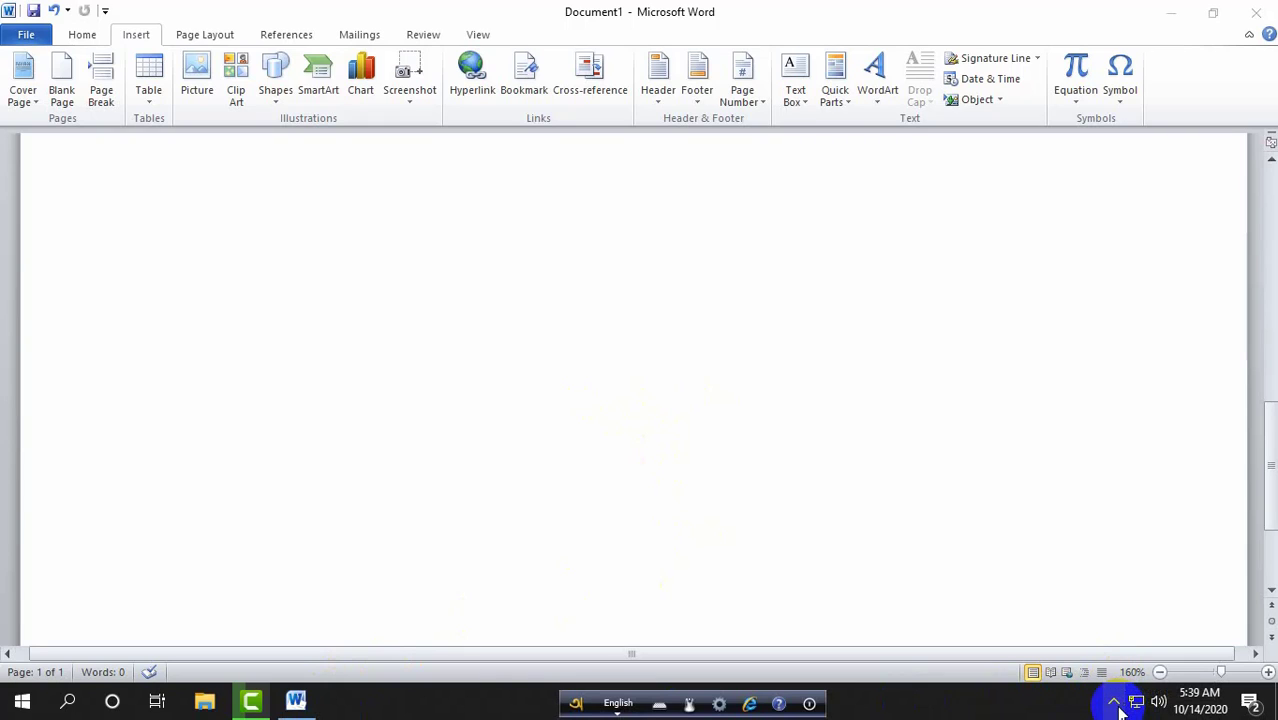
click(1114, 664)
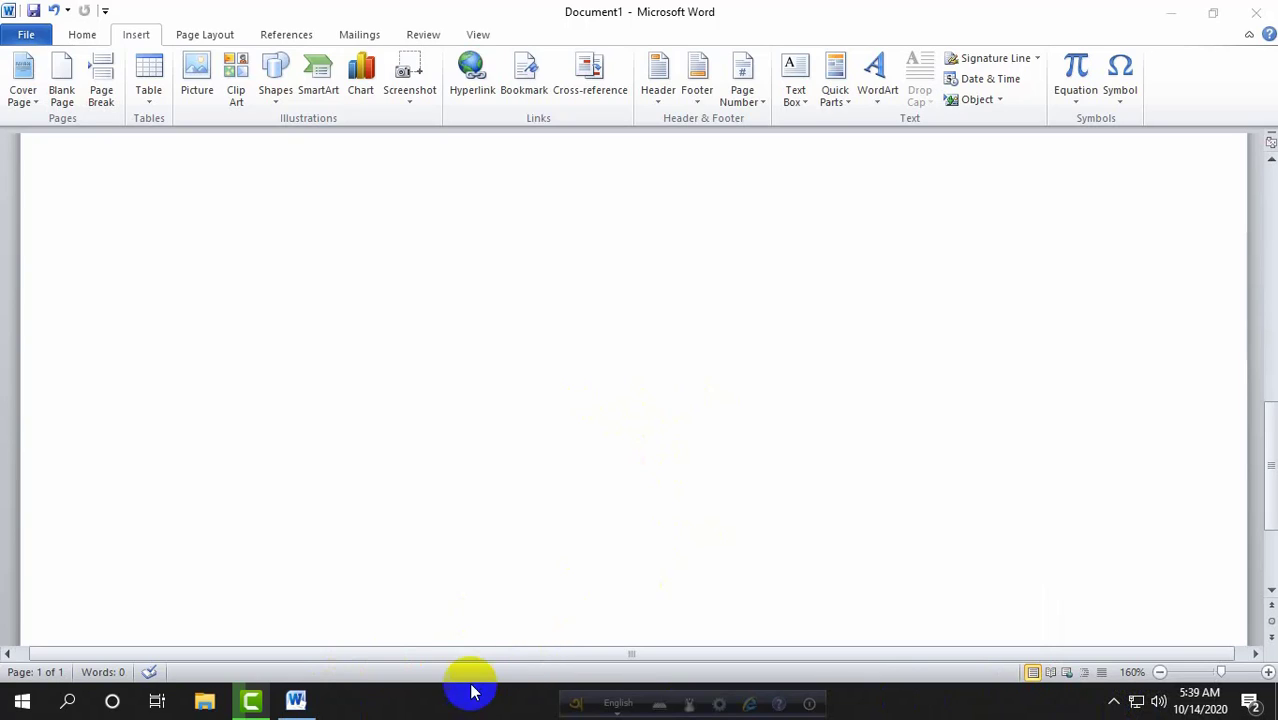
click(1137, 694)
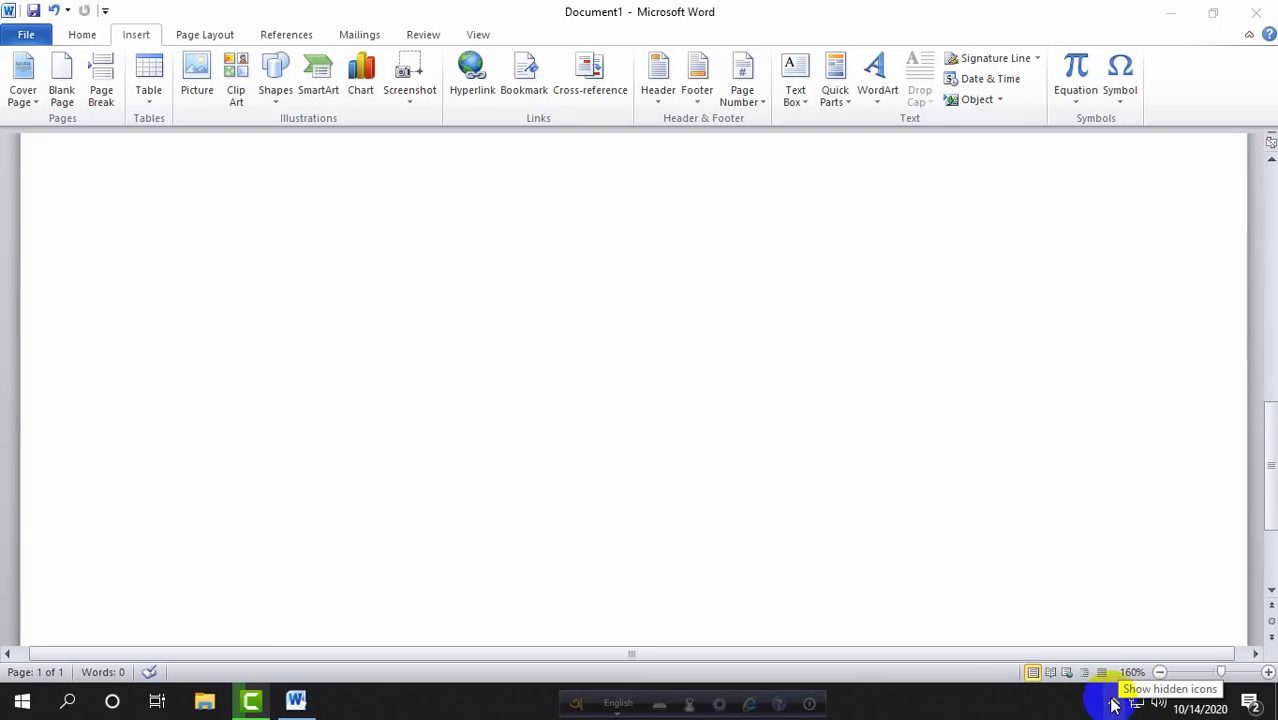
click(1113, 704)
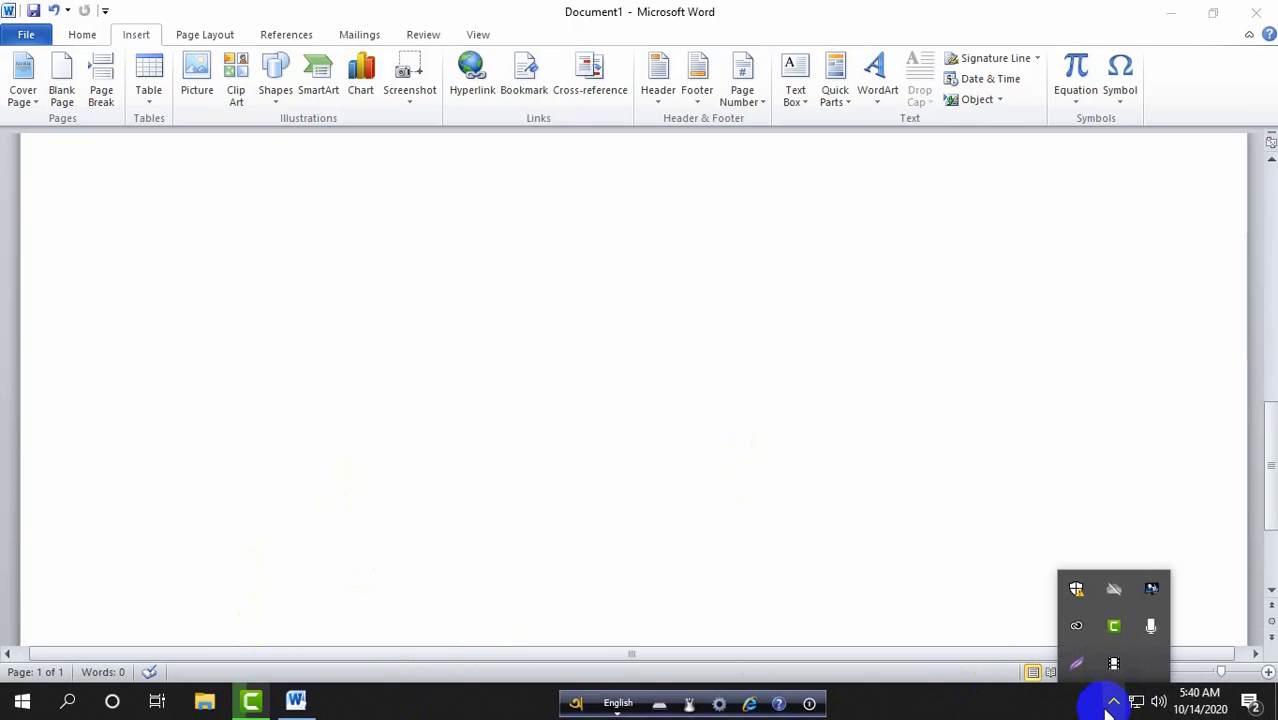
click(1113, 704)
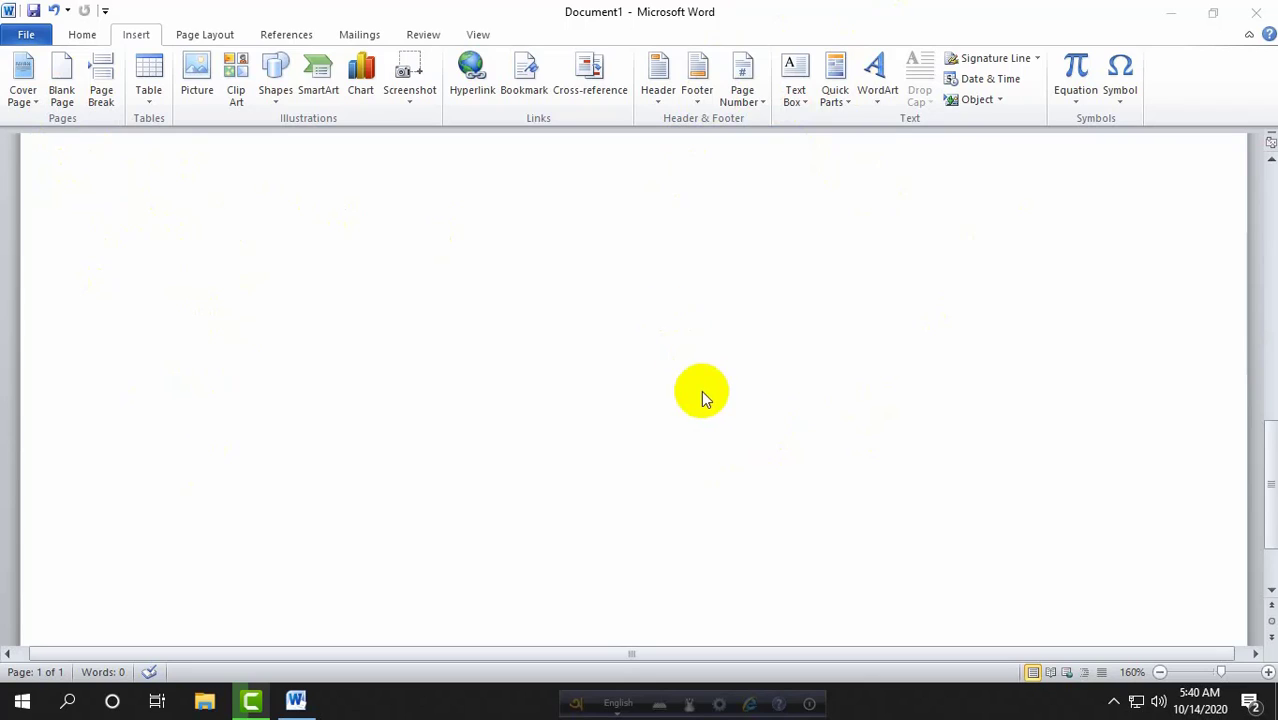
scroll(719, 400, up, 5)
scroll(719, 400, up, 10)
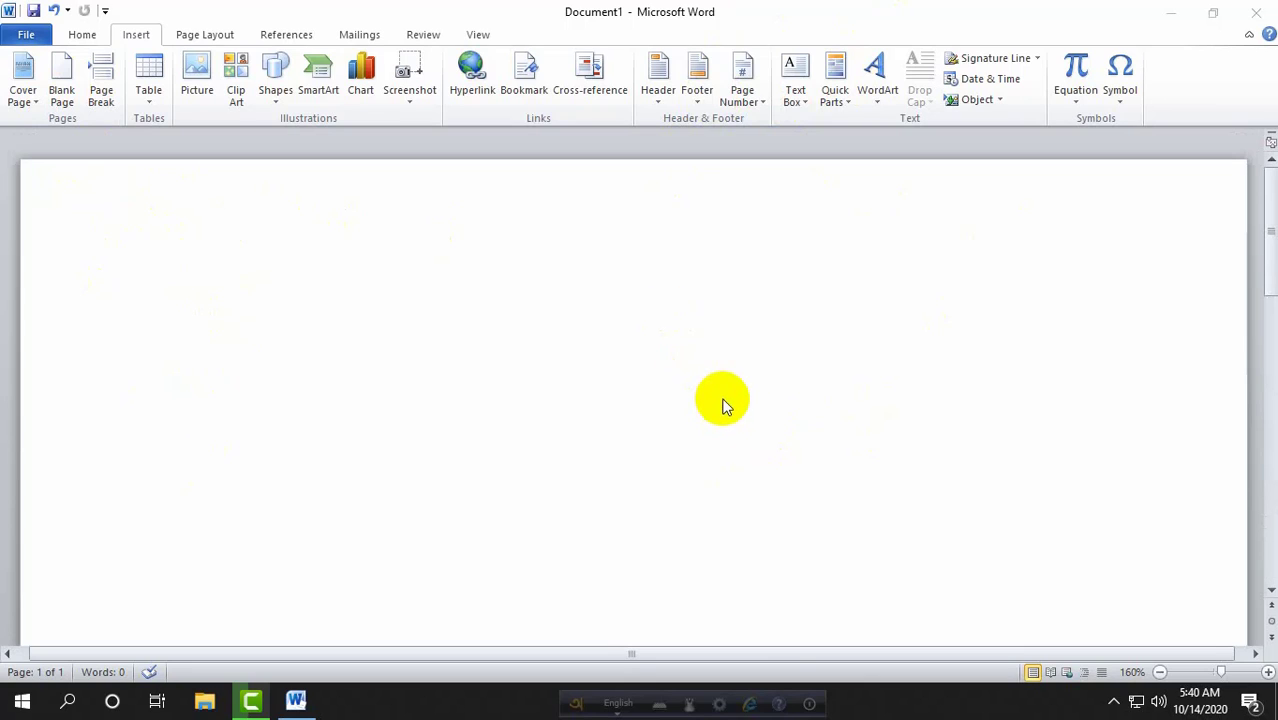
scroll(480, 410, down, 1)
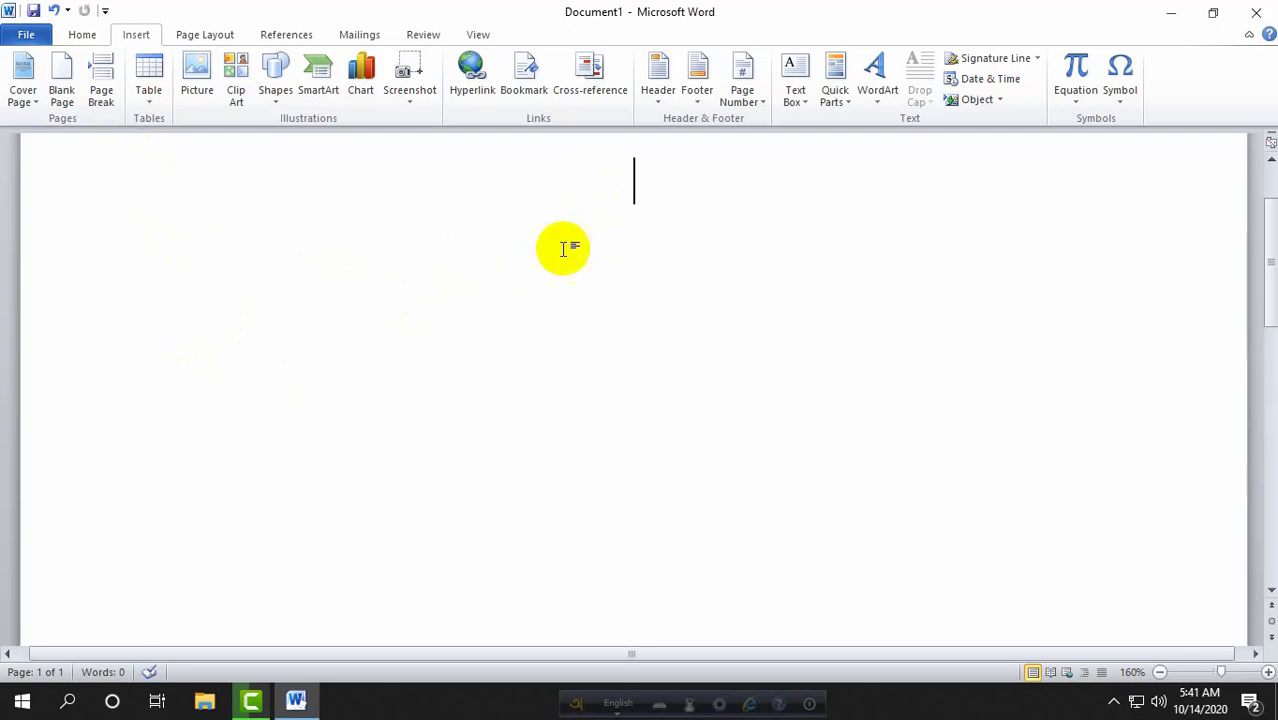
scroll(471, 300, up, 2)
scroll(496, 285, down, 2)
scroll(496, 280, up, 2)
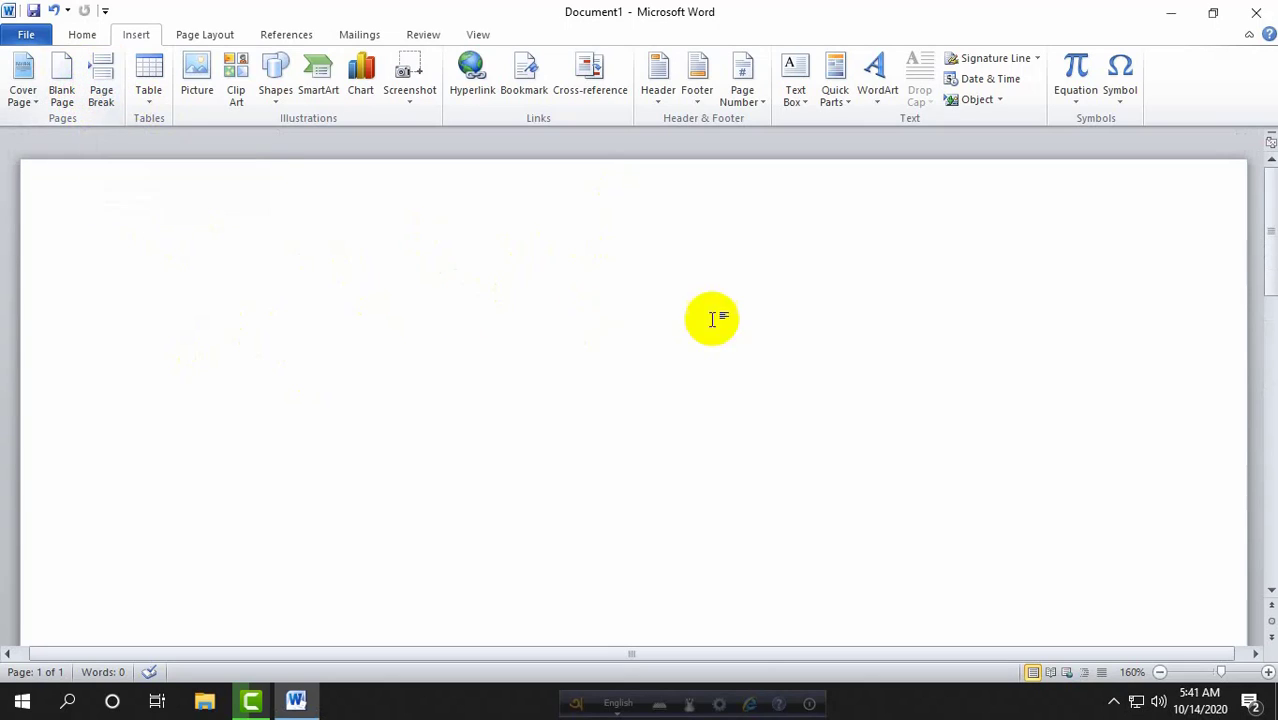
scroll(713, 316, down, 1)
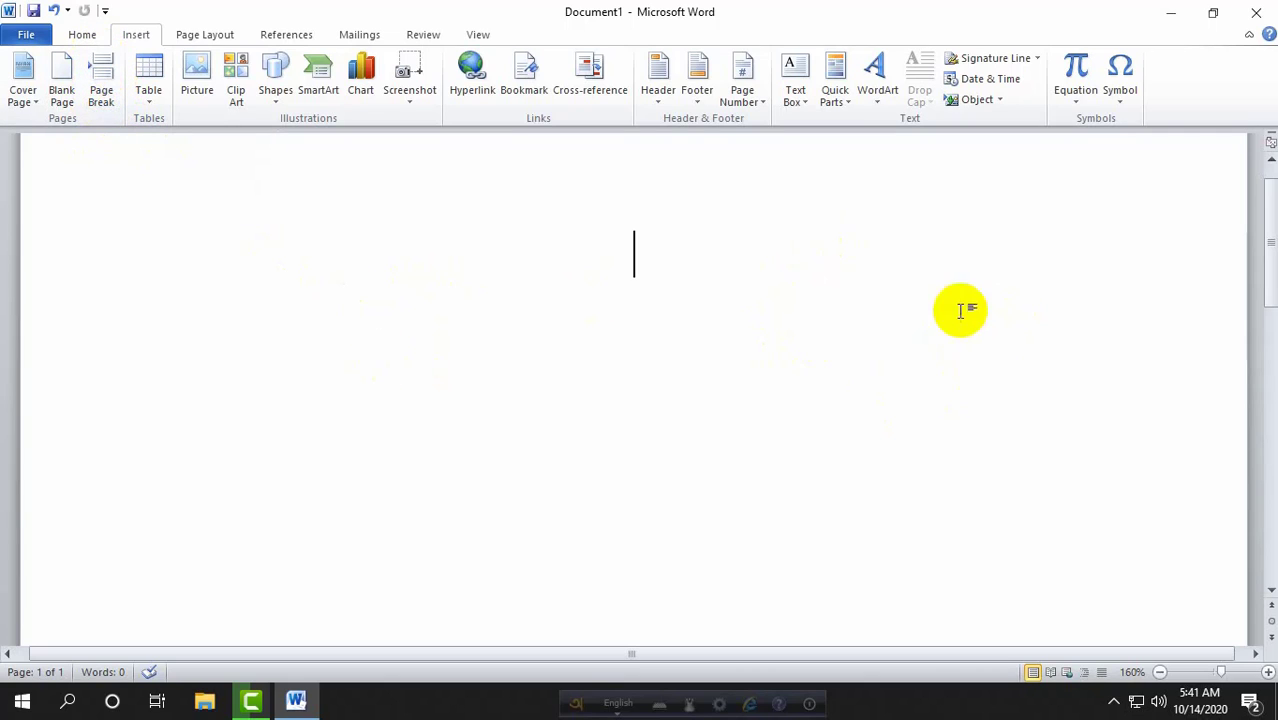
scroll(466, 415, down, 3)
scroll(466, 415, up, 3)
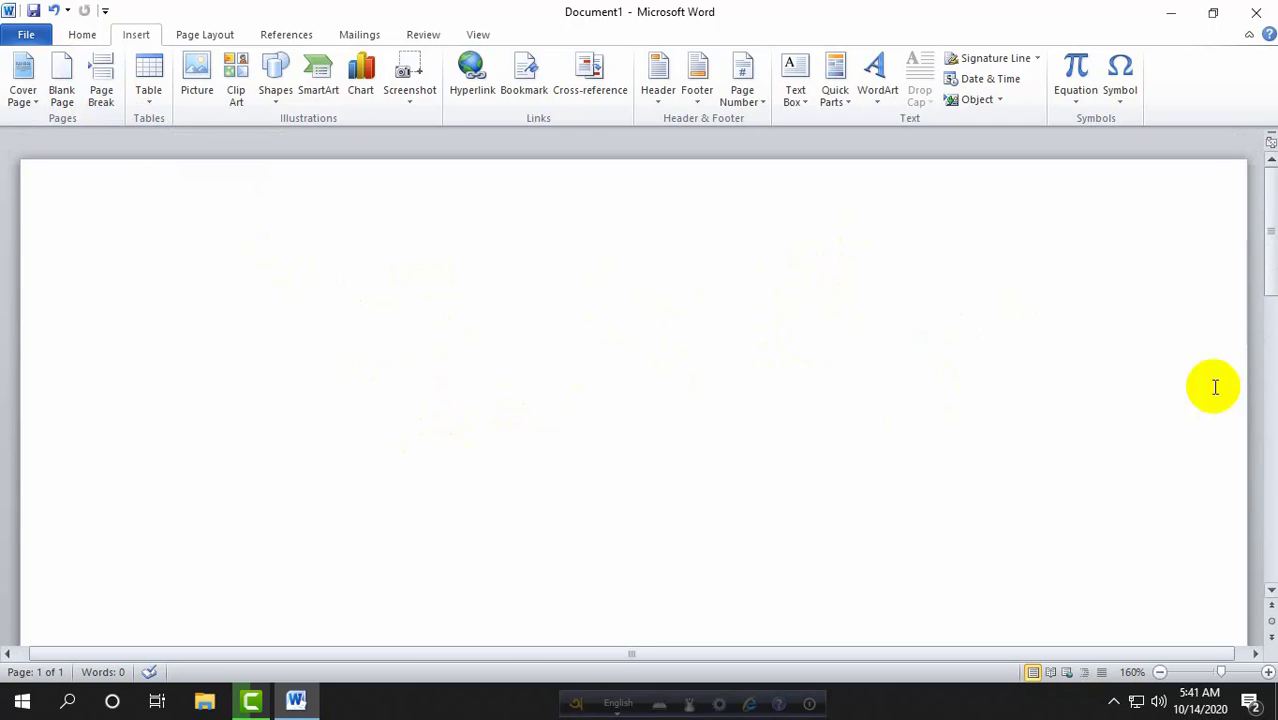
click(150, 92)
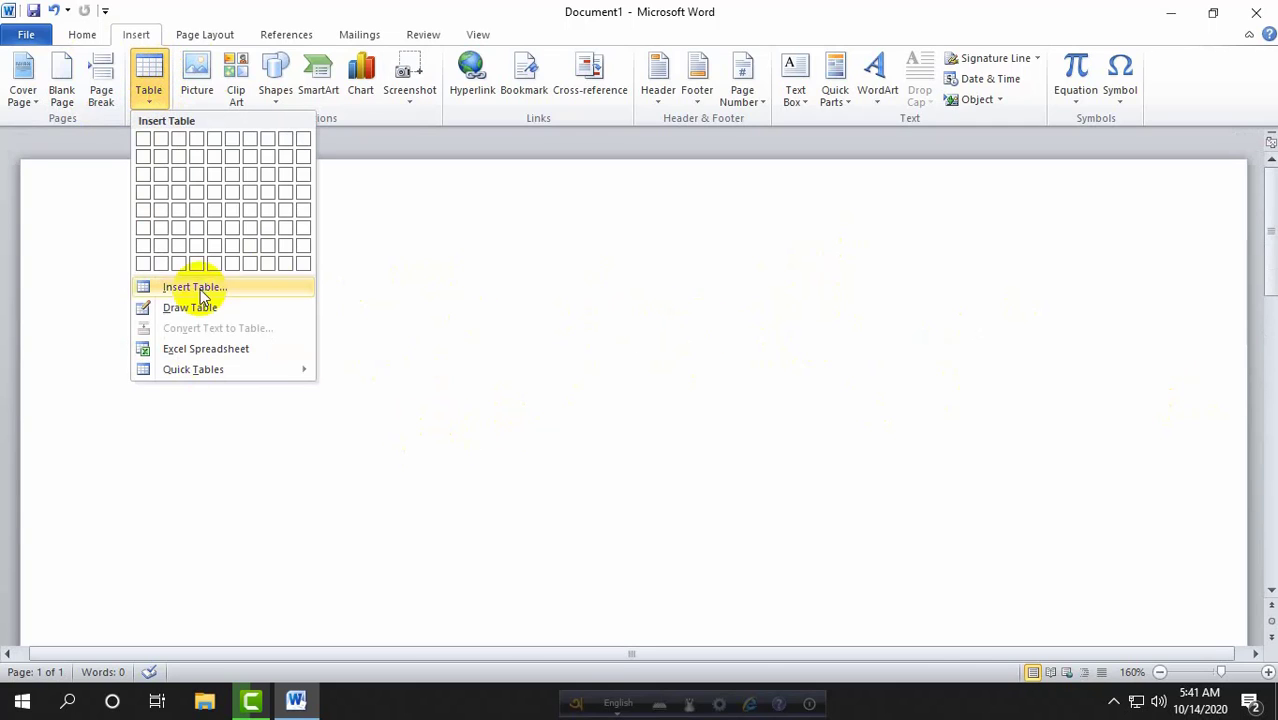
click(785, 389)
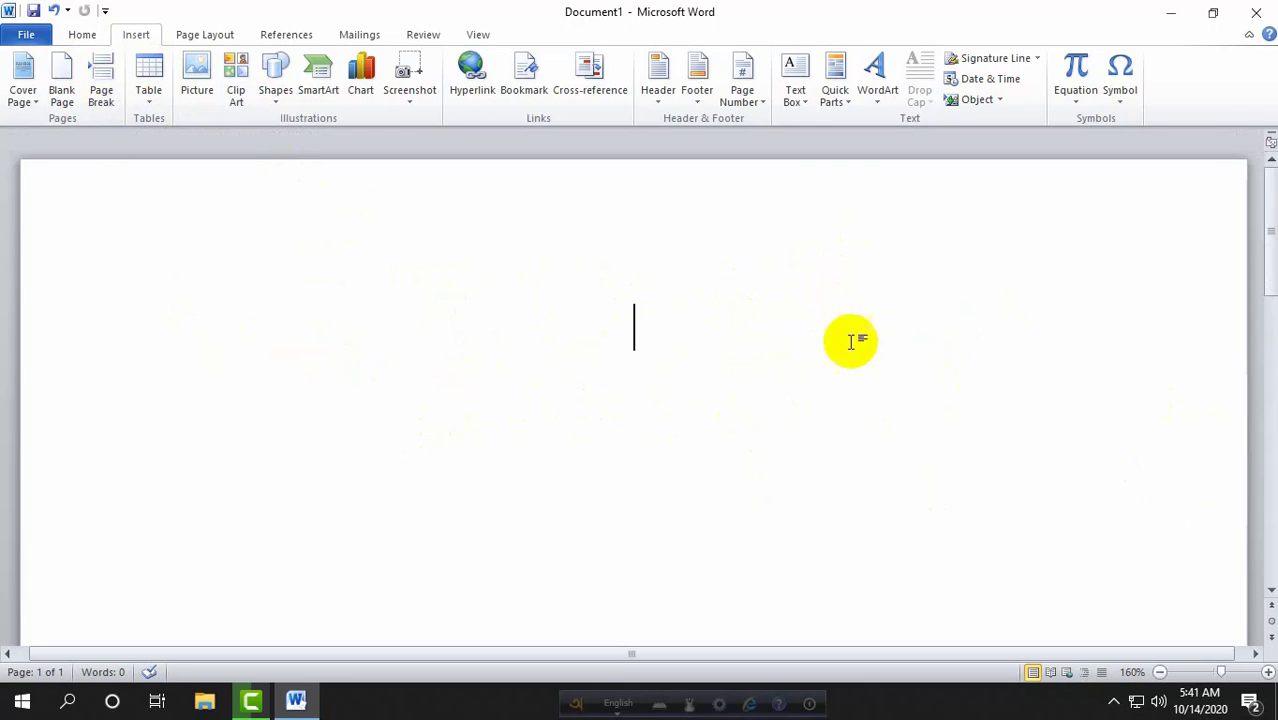
click(148, 105)
click(851, 352)
scroll(737, 339, down, 1)
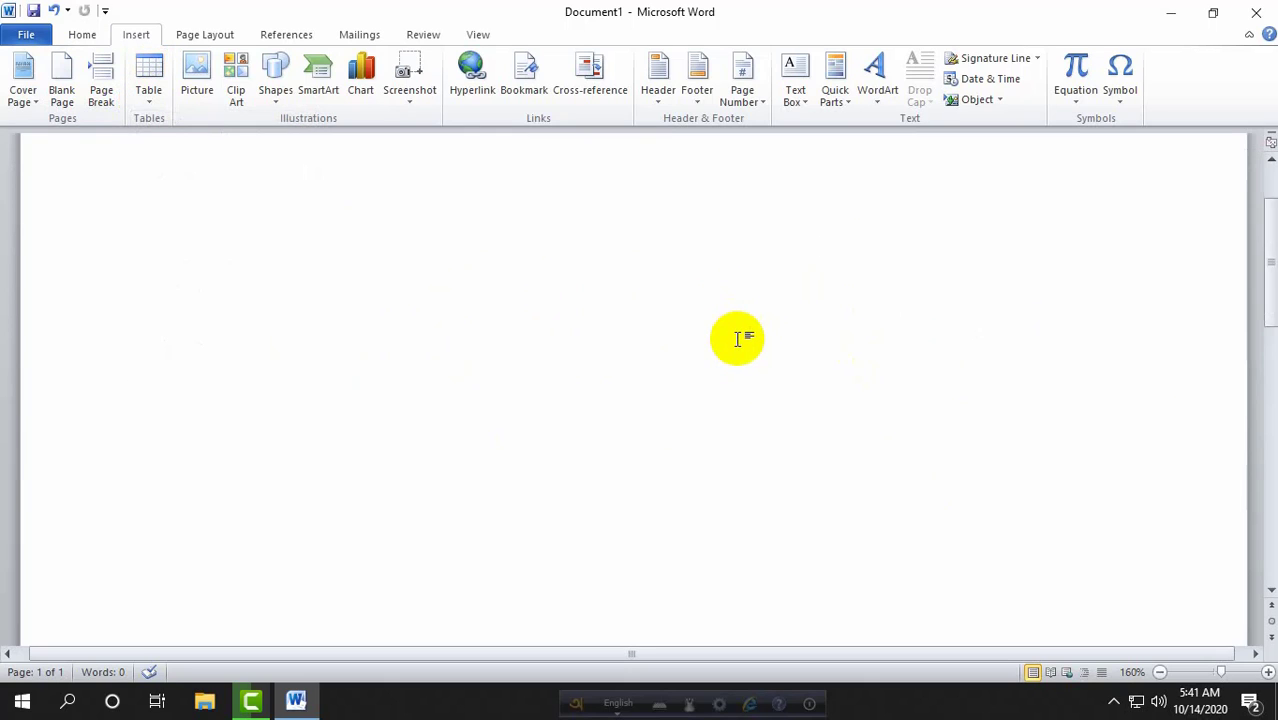
scroll(700, 340, up, 1)
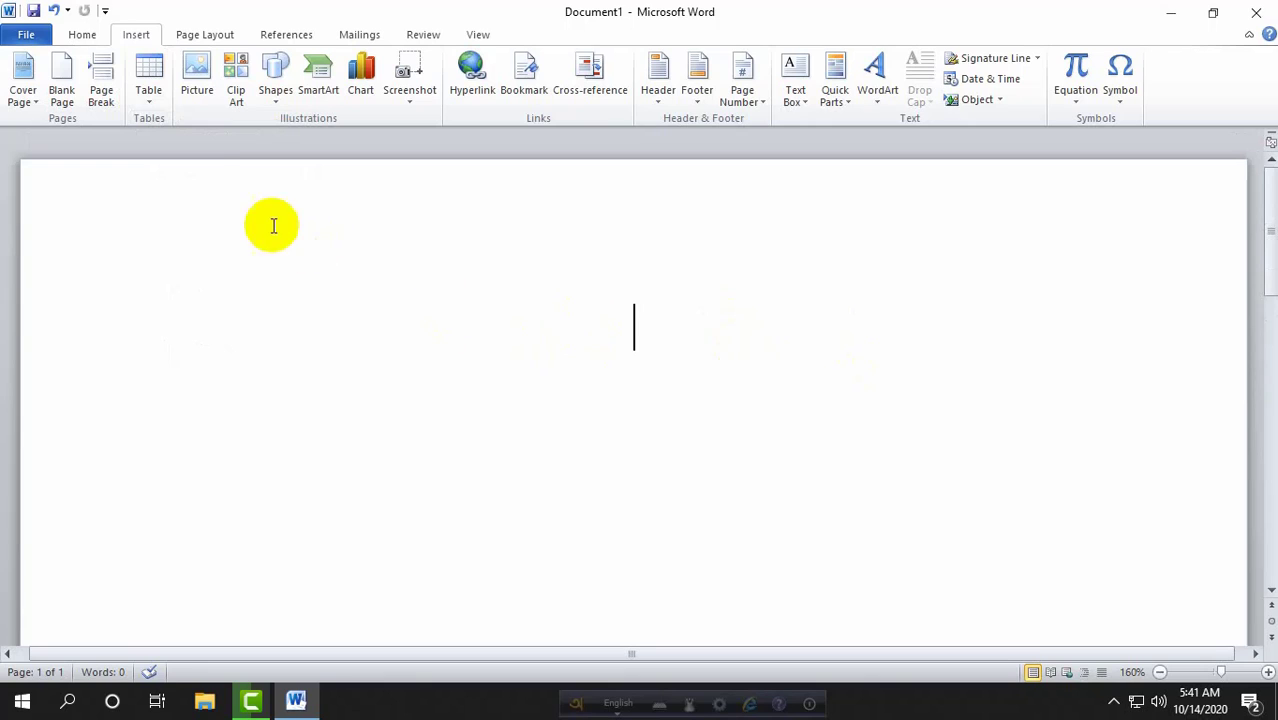
click(153, 104)
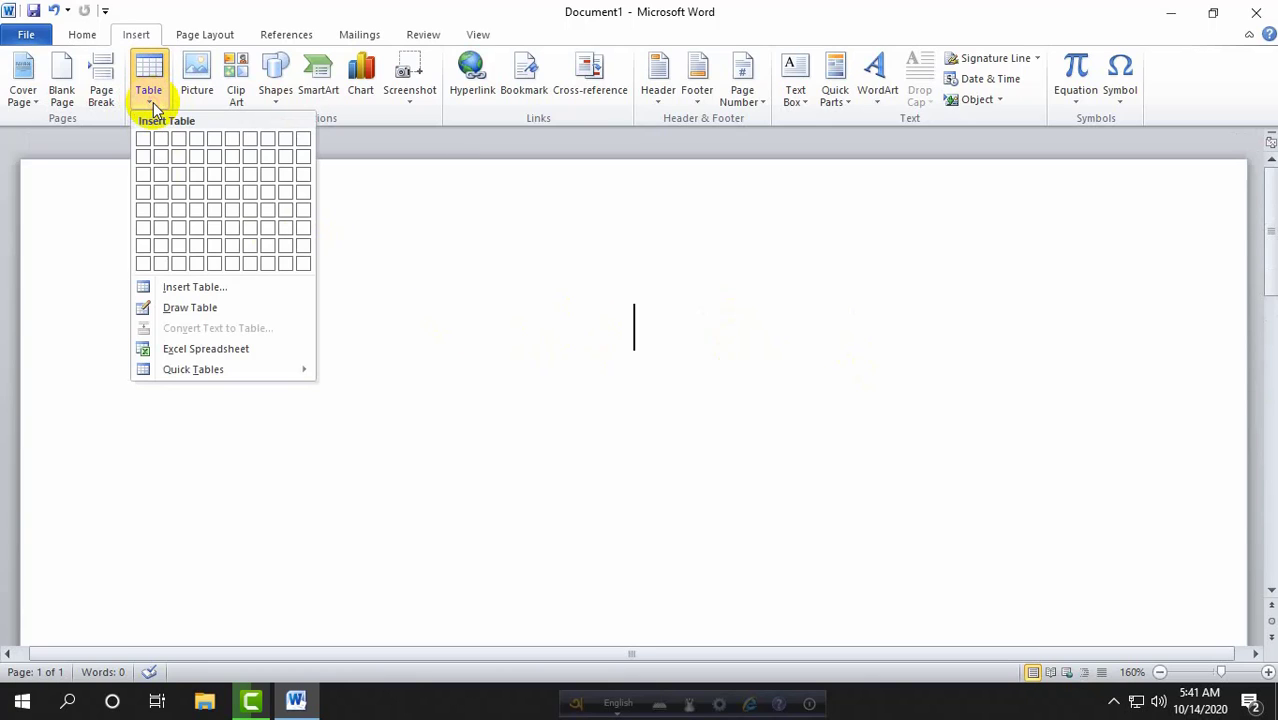
click(642, 337)
Insert a table with 5 columns and 2 rows, keeping the fixed column width on Auto.
click(150, 104)
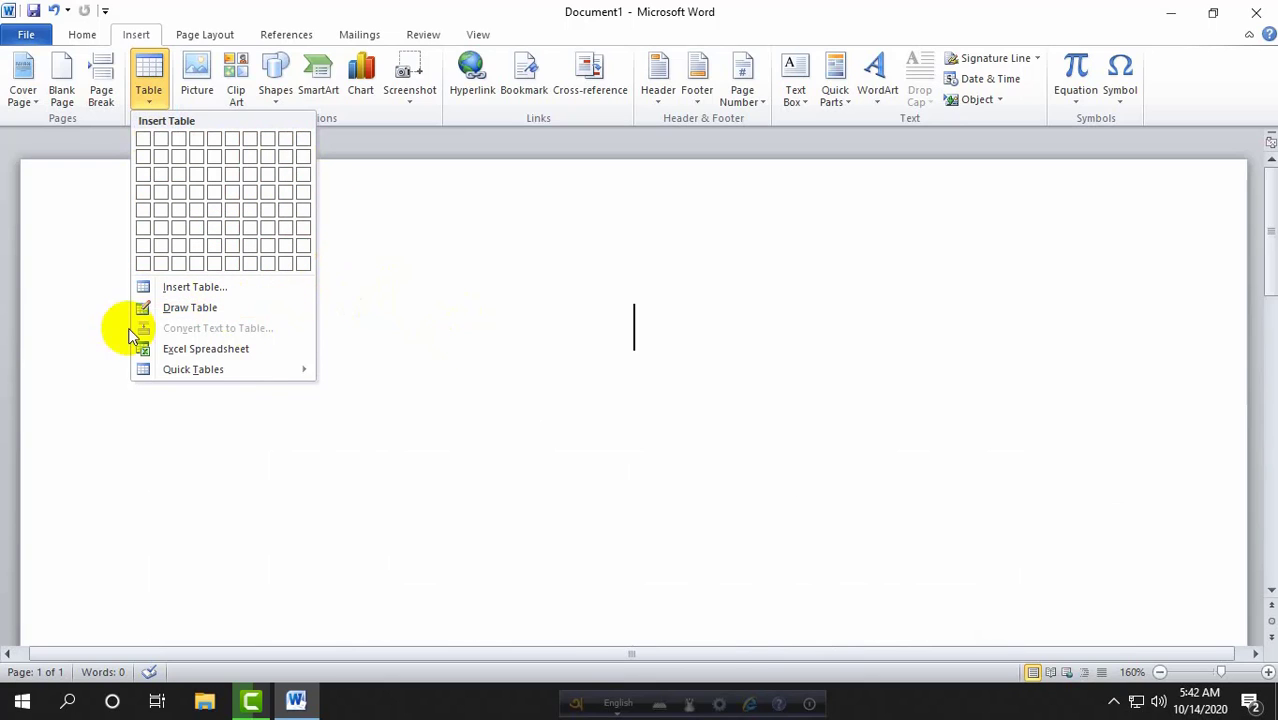
click(185, 287)
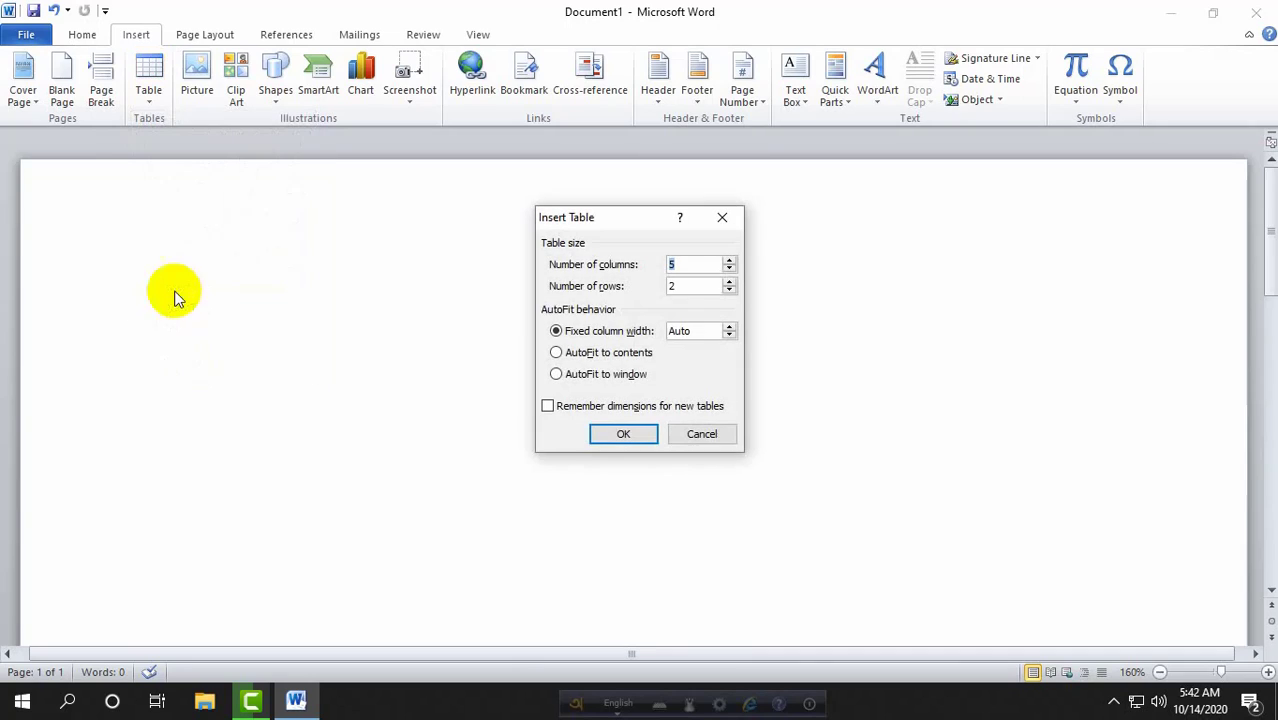
click(690, 193)
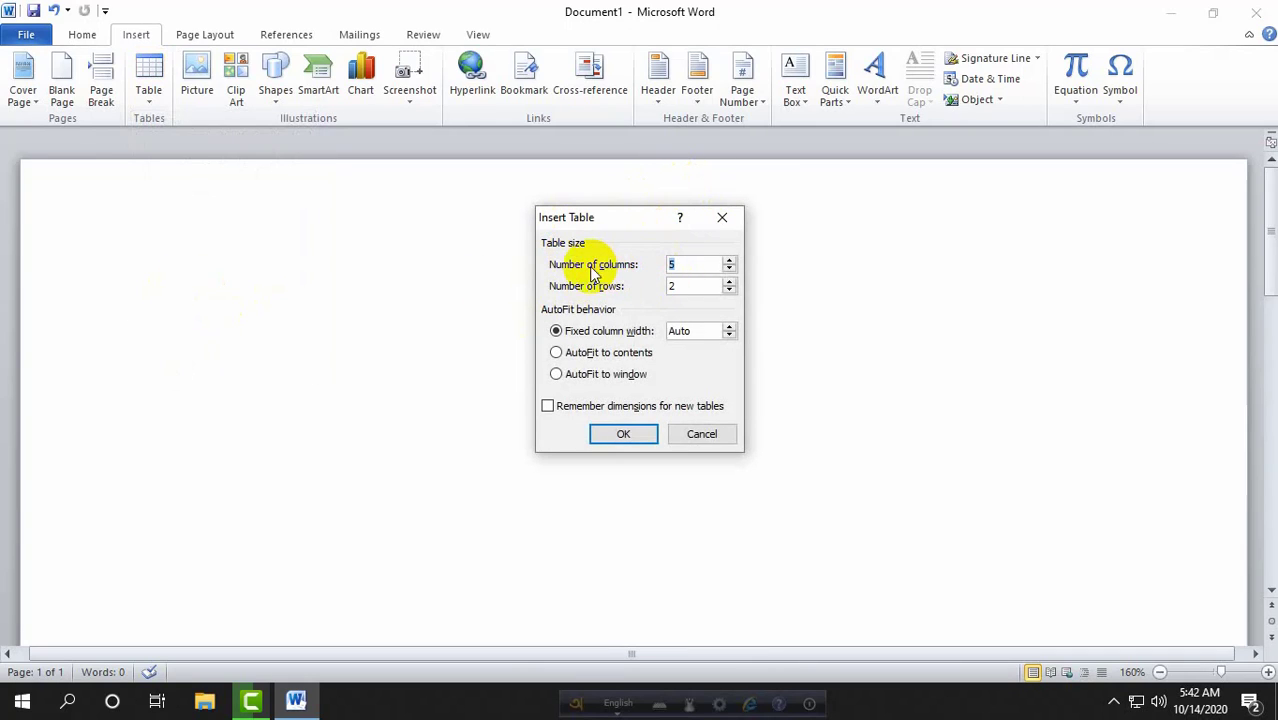
click(680, 263)
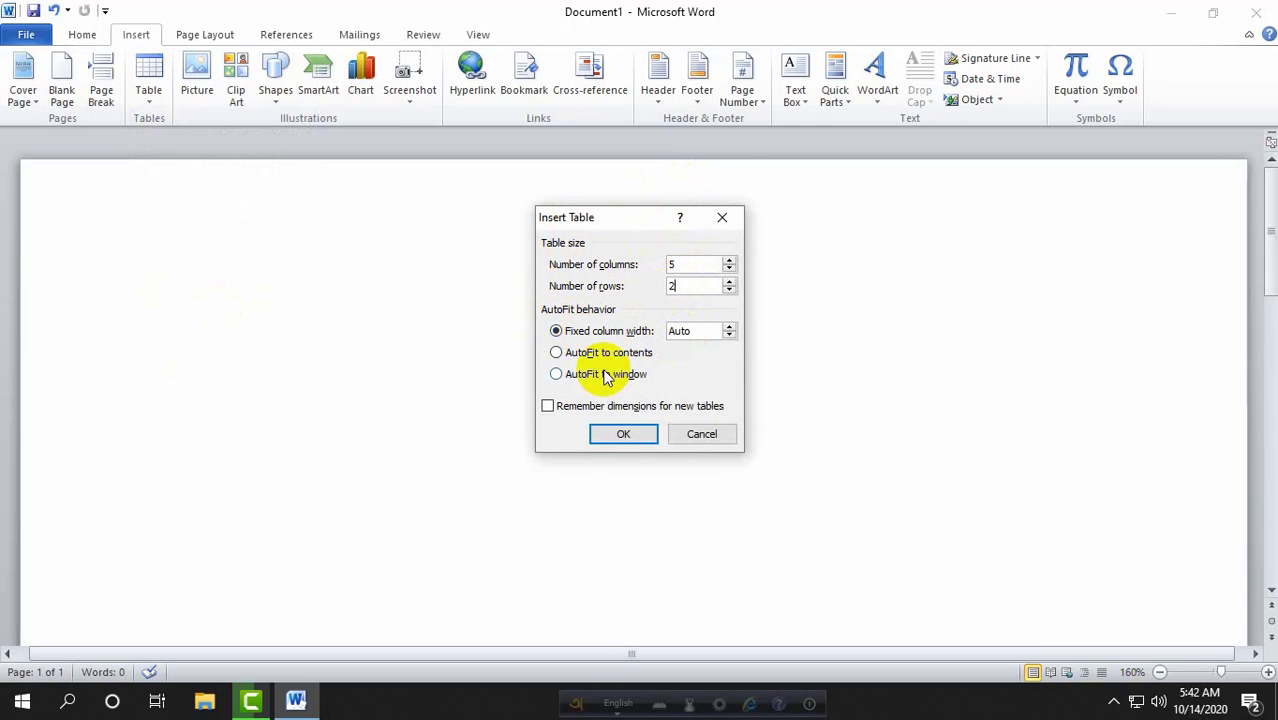
click(613, 434)
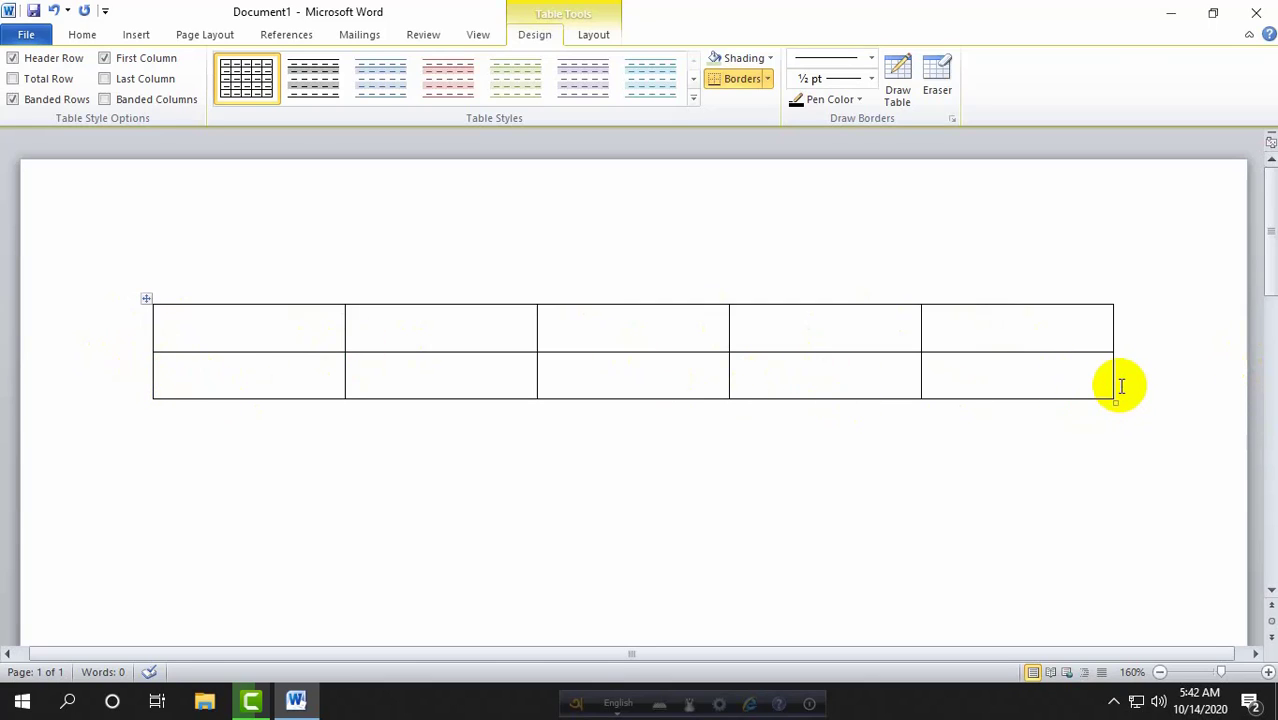
Enlarge the table from its lower corner, then undo the resizing and the table insertion.
drag(1115, 402, 1161, 461)
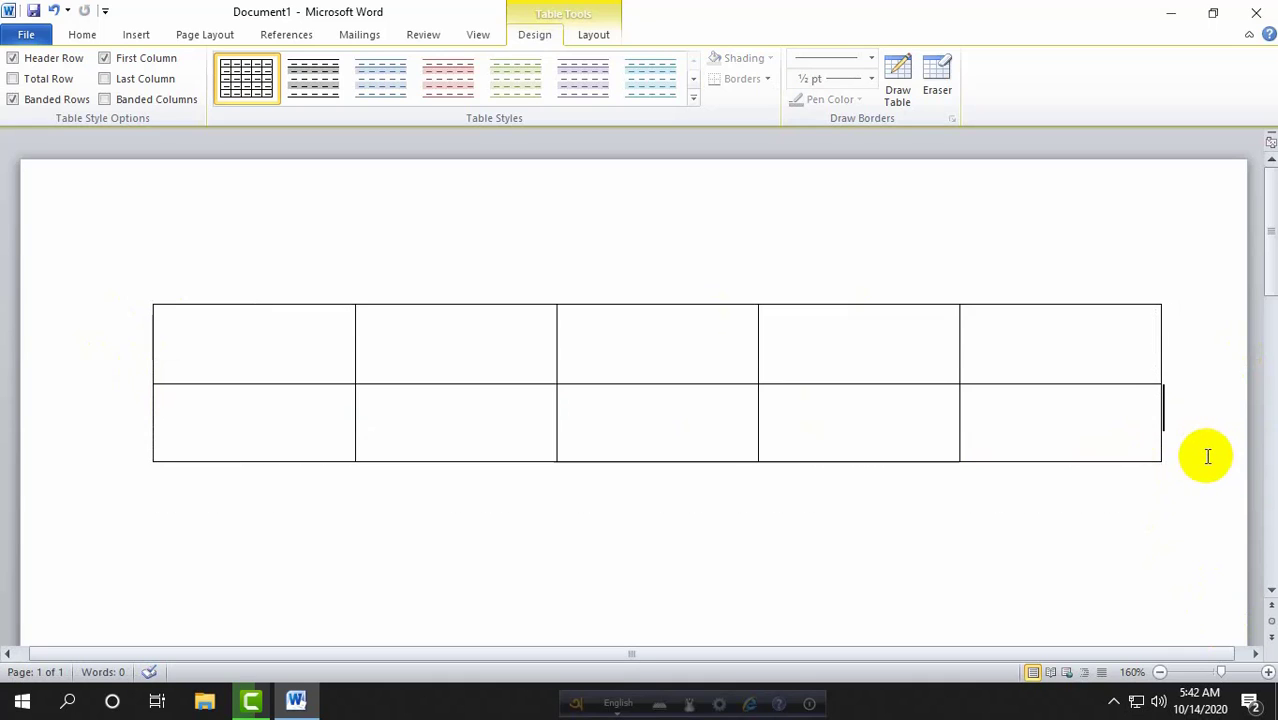
key(ctrl+z)
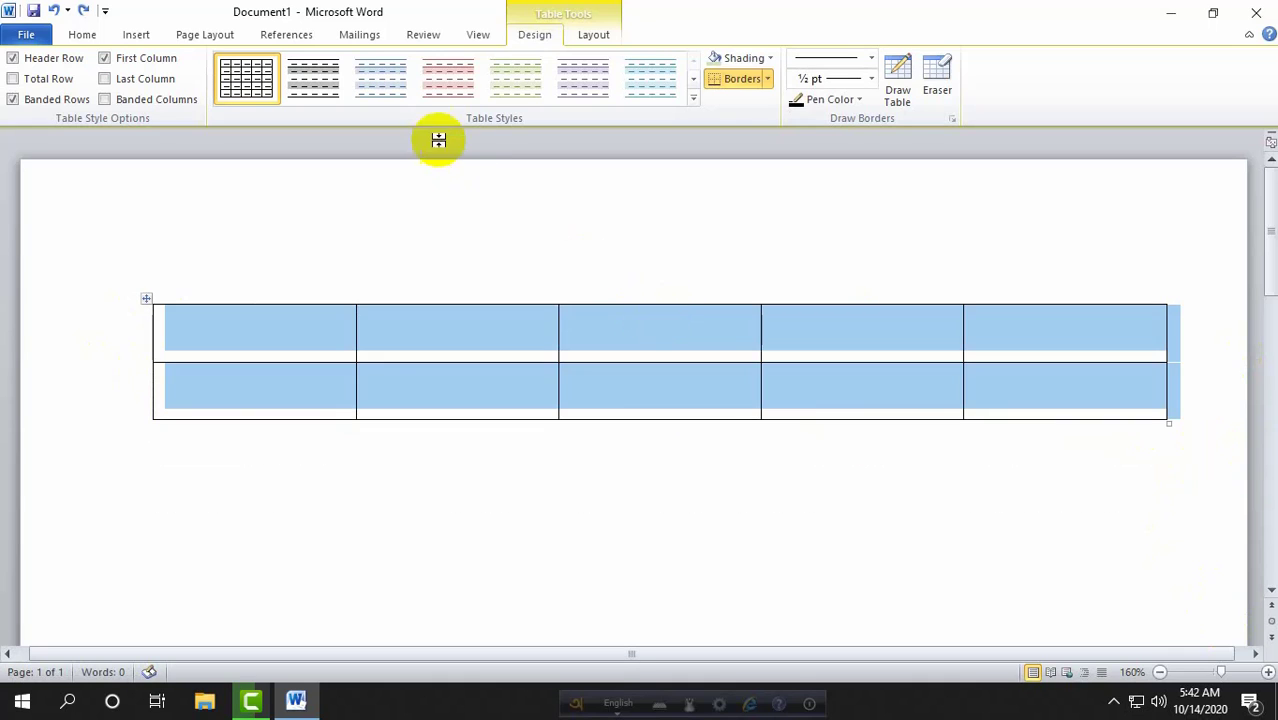
key(ctrl+z)
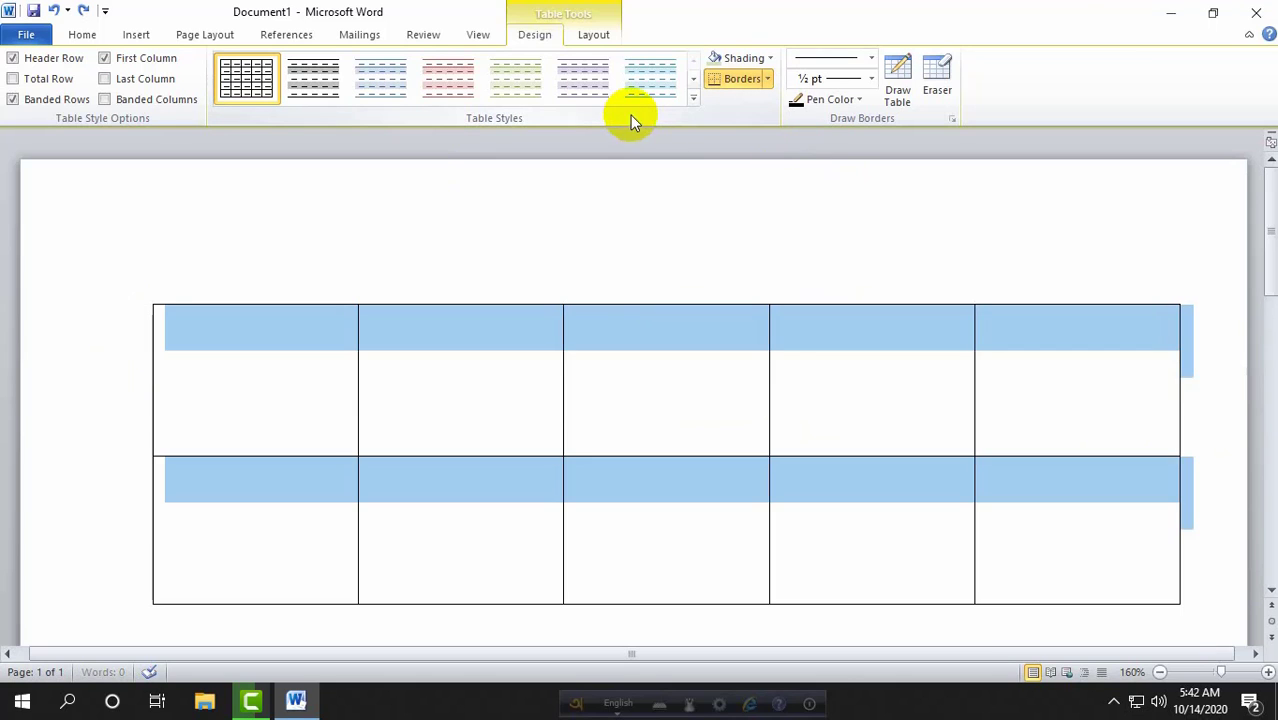
key(ctrl+z)
key(ctrl+z)
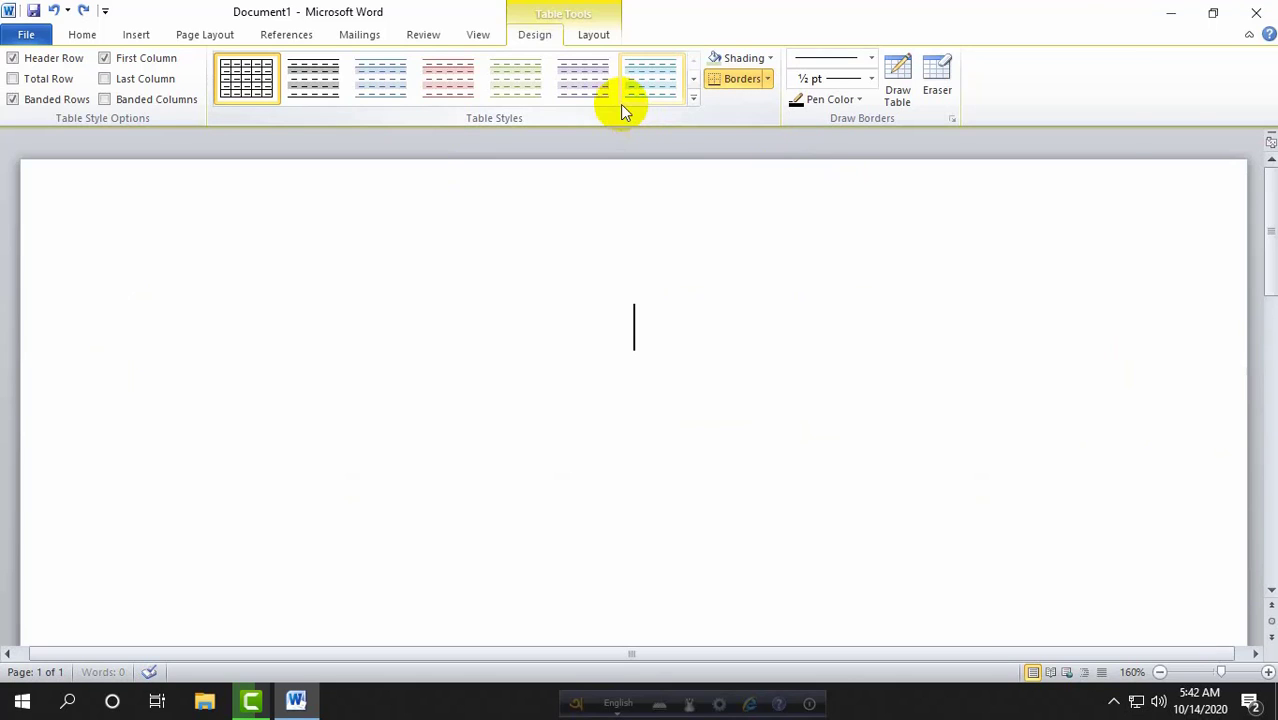
Draw a table outline across the page and divide it with three horizontal lines into four rows.
click(135, 40)
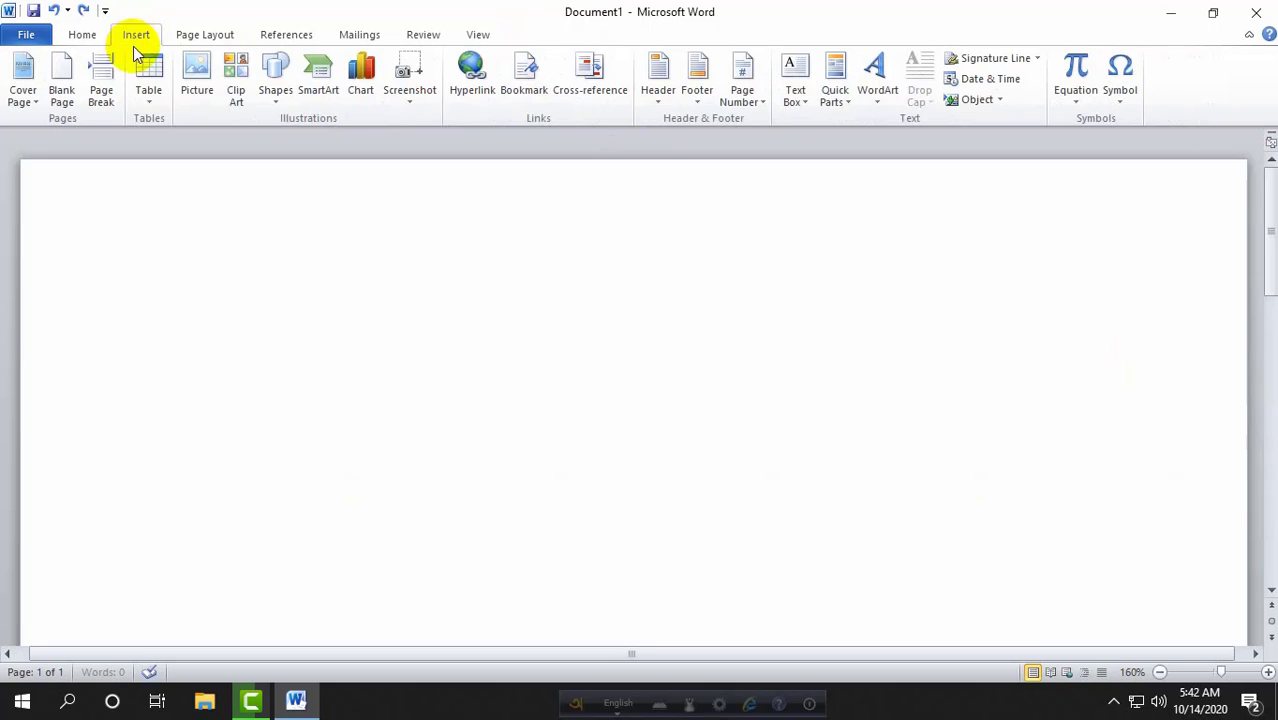
click(148, 88)
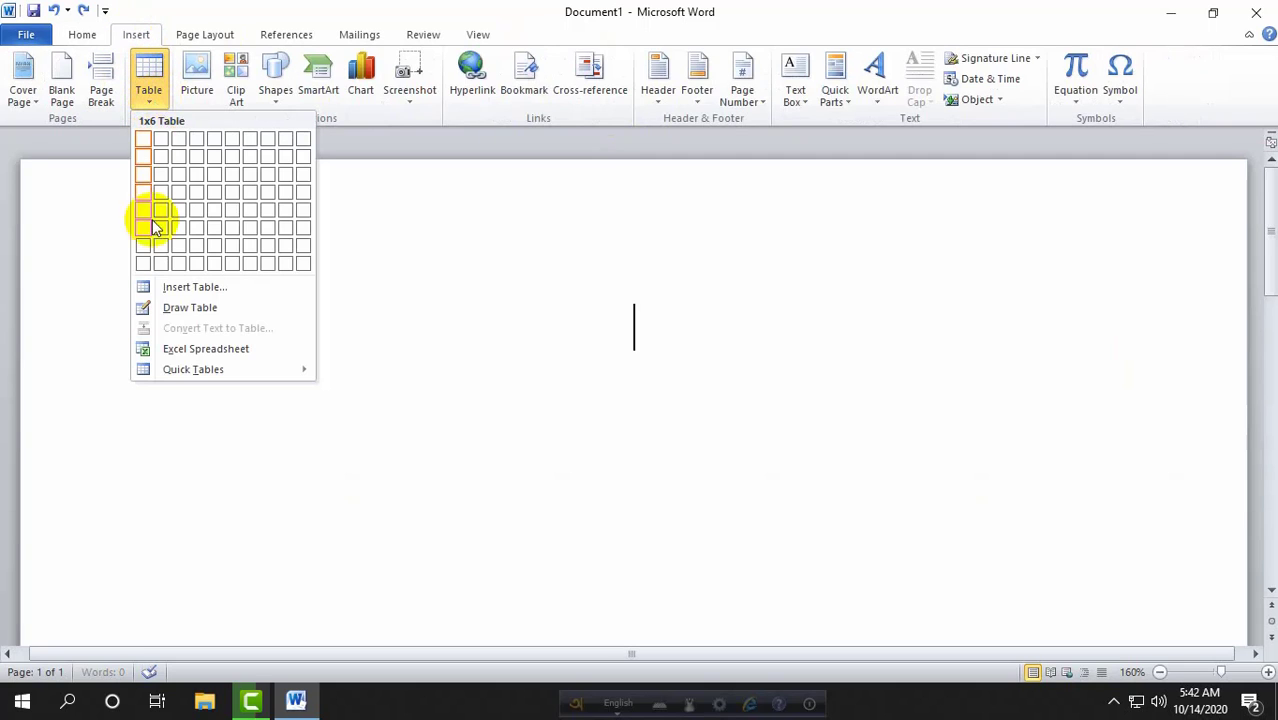
click(212, 306)
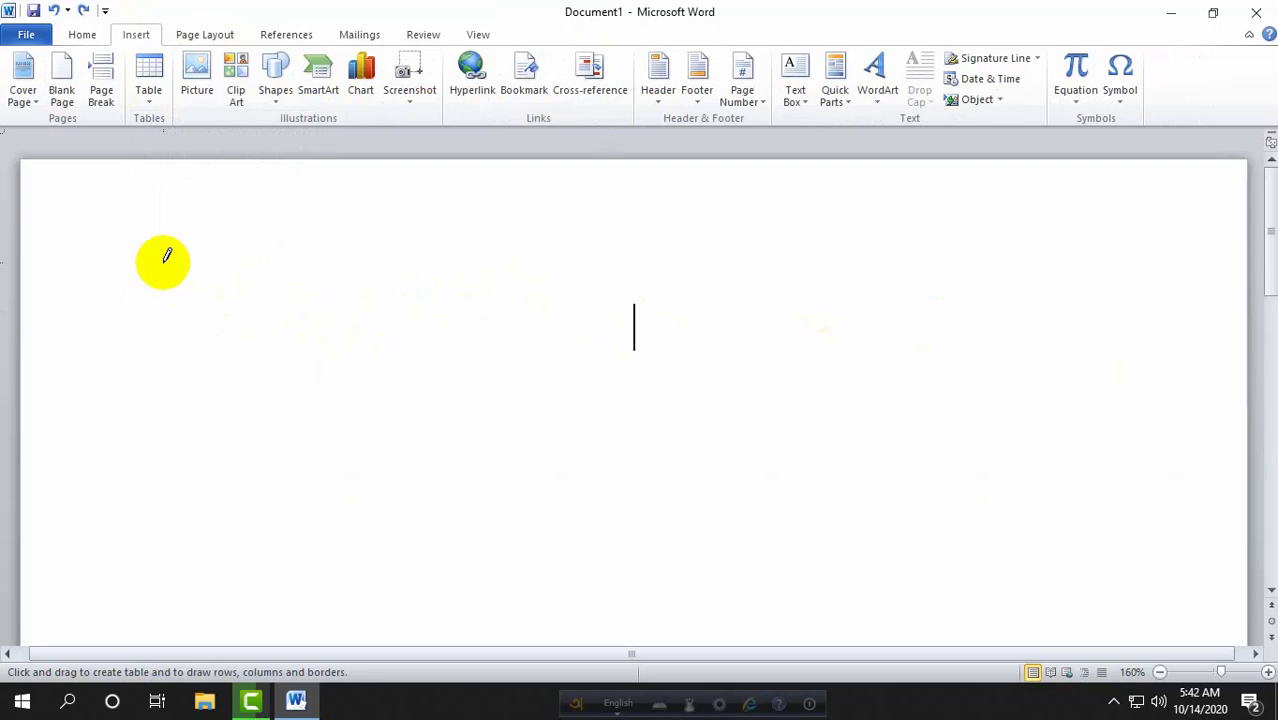
mouse_move(163, 261)
mouse_down()
mouse_move(553, 273)
mouse_move(1044, 331)
mouse_move(1107, 377)
mouse_move(1135, 545)
mouse_up()
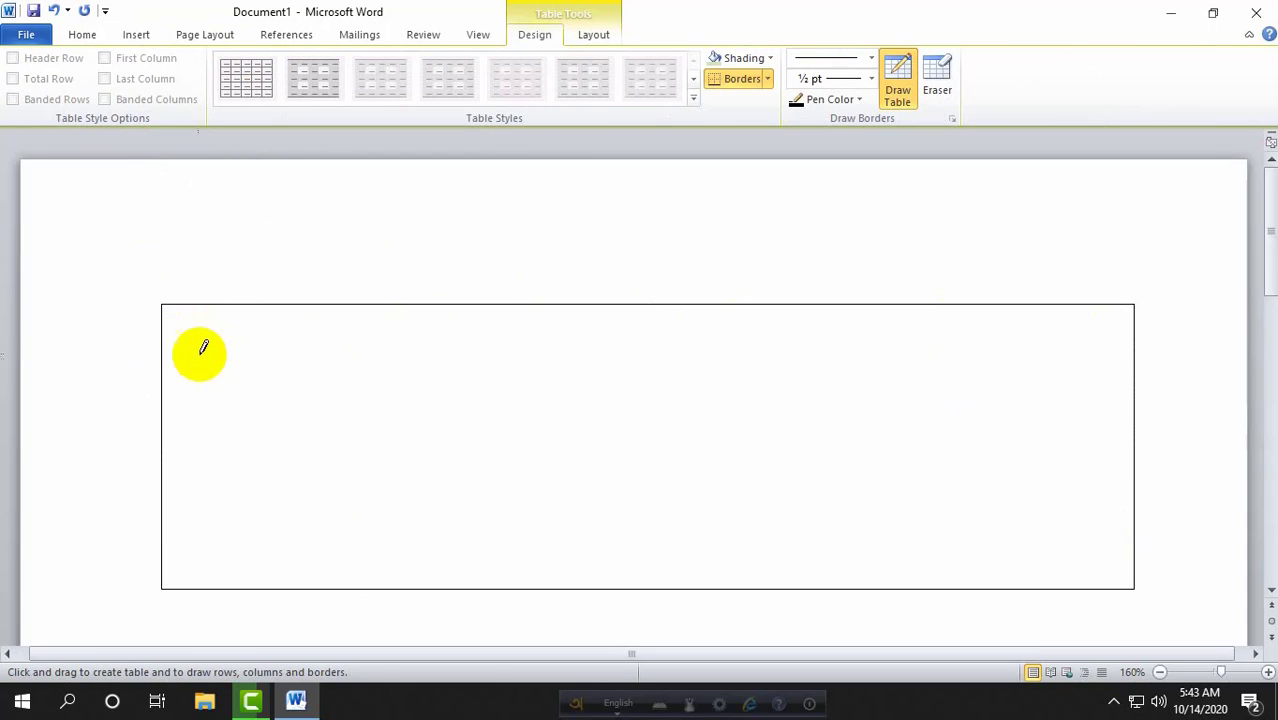
drag(166, 357, 1165, 362)
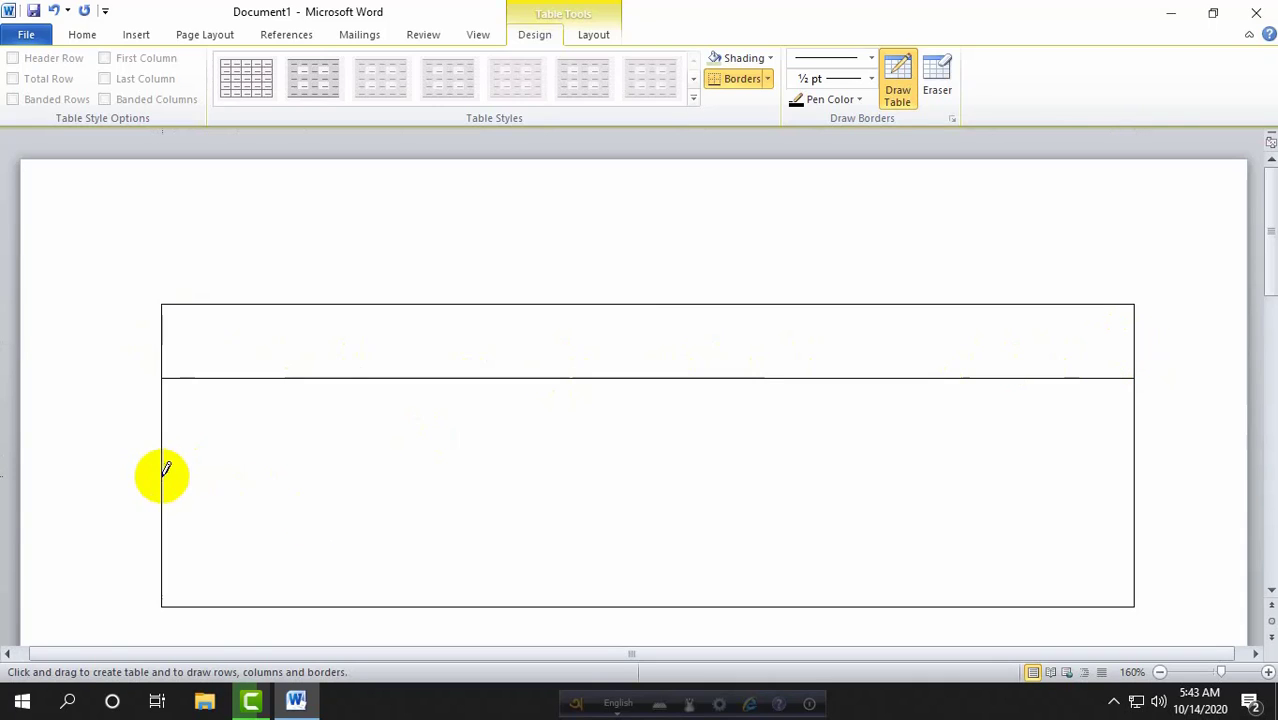
drag(164, 474, 1088, 475)
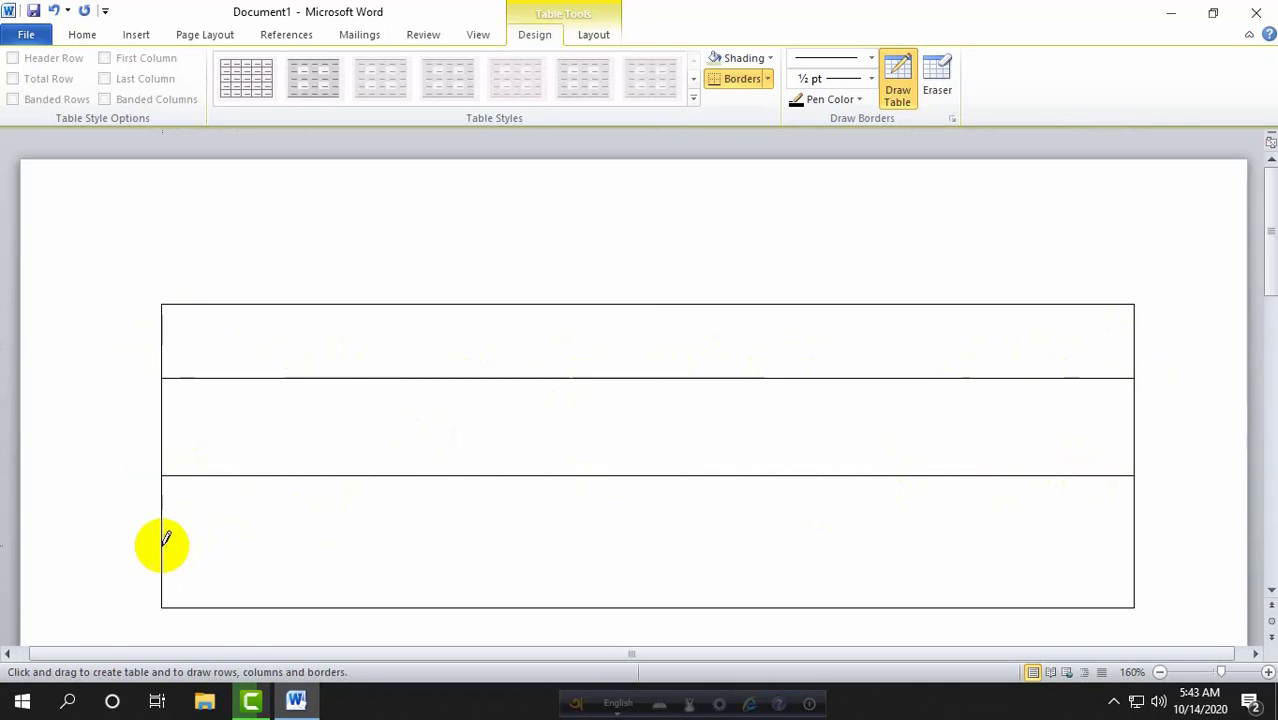
drag(164, 544, 1064, 545)
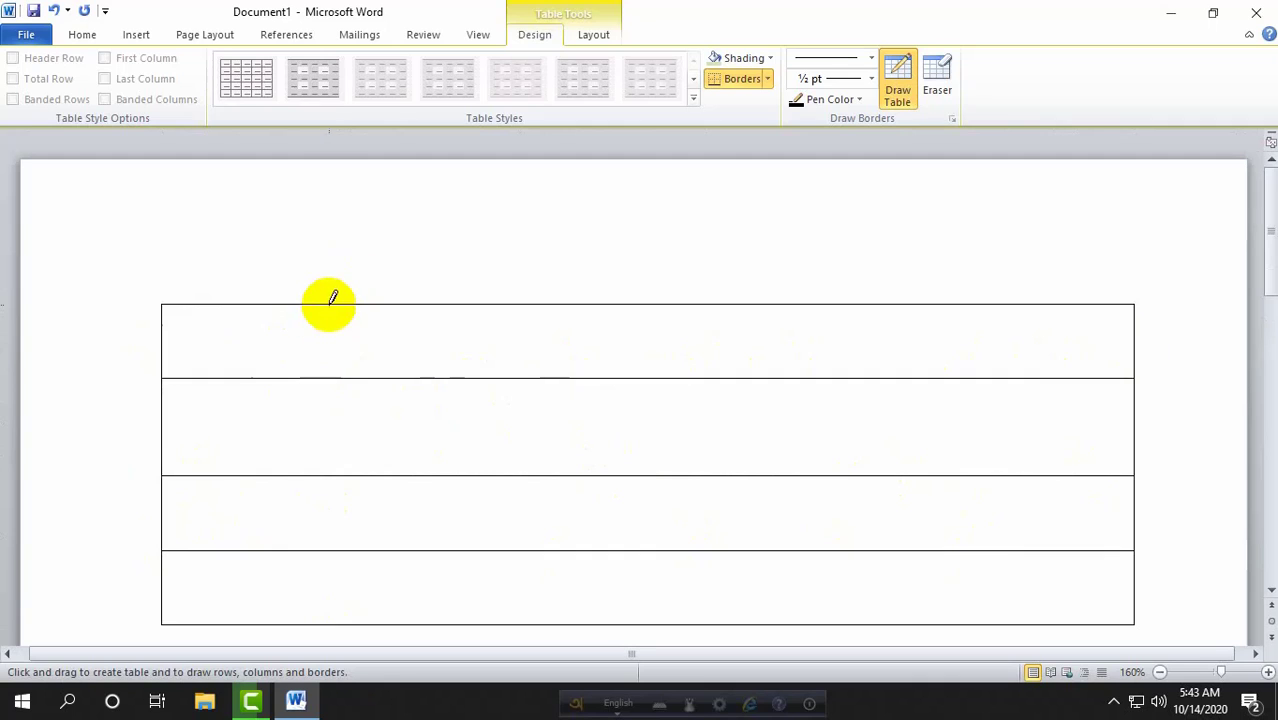
Draw three full-height vertical lines to divide the table into four columns of different widths.
drag(328, 300, 328, 615)
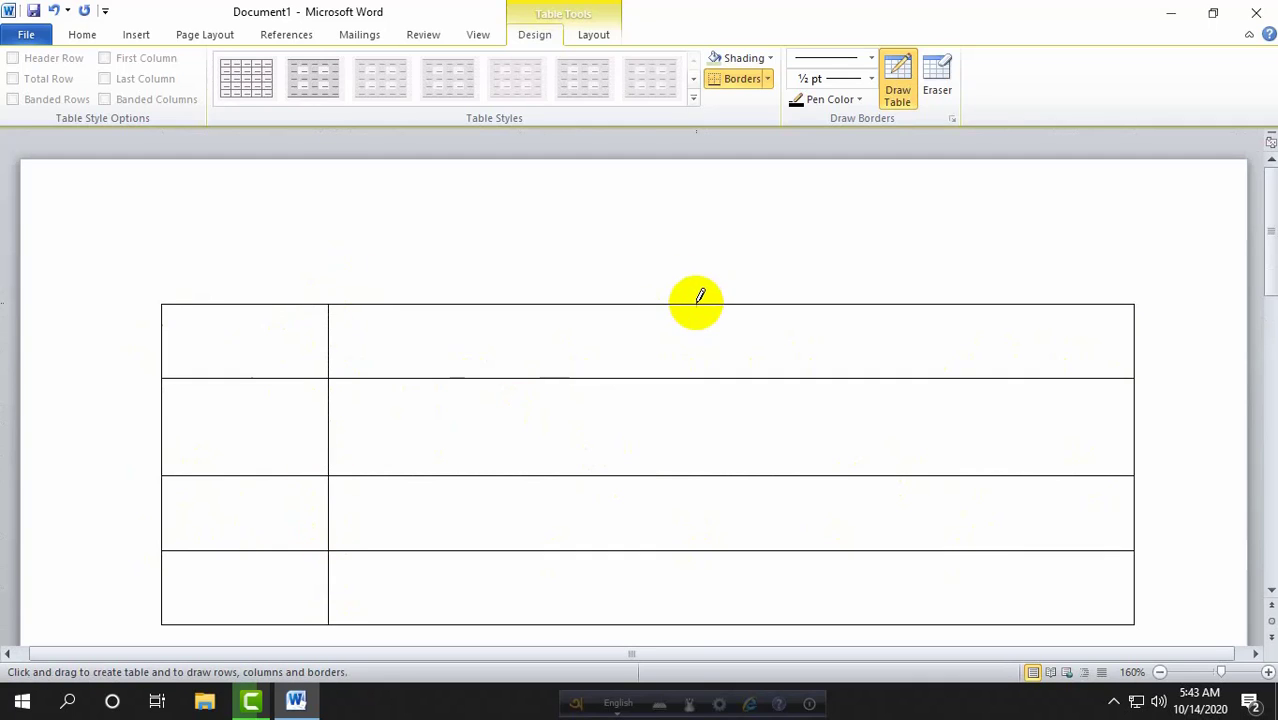
mouse_move(697, 300)
mouse_down()
mouse_move(719, 609)
mouse_move(694, 640)
mouse_up()
drag(984, 300, 1003, 630)
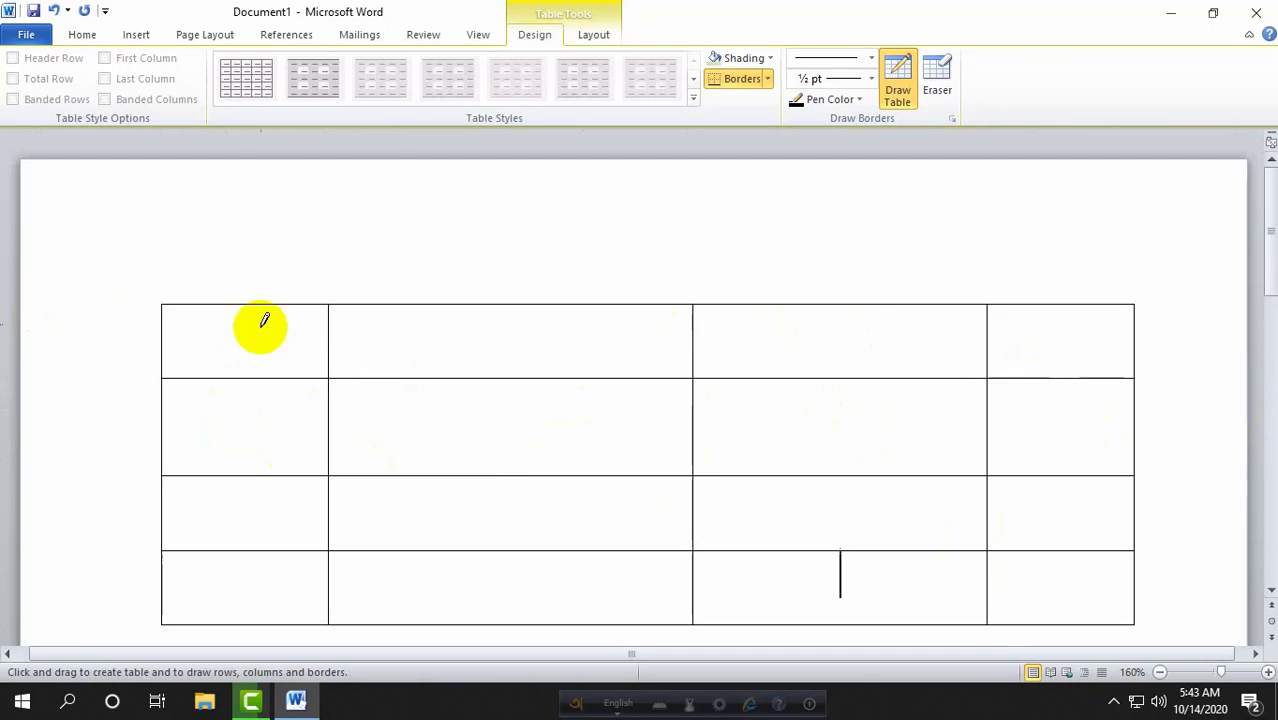
Insert the built-in With Subheads 1 quick table into the third cell of the drawn table's last row.
click(137, 35)
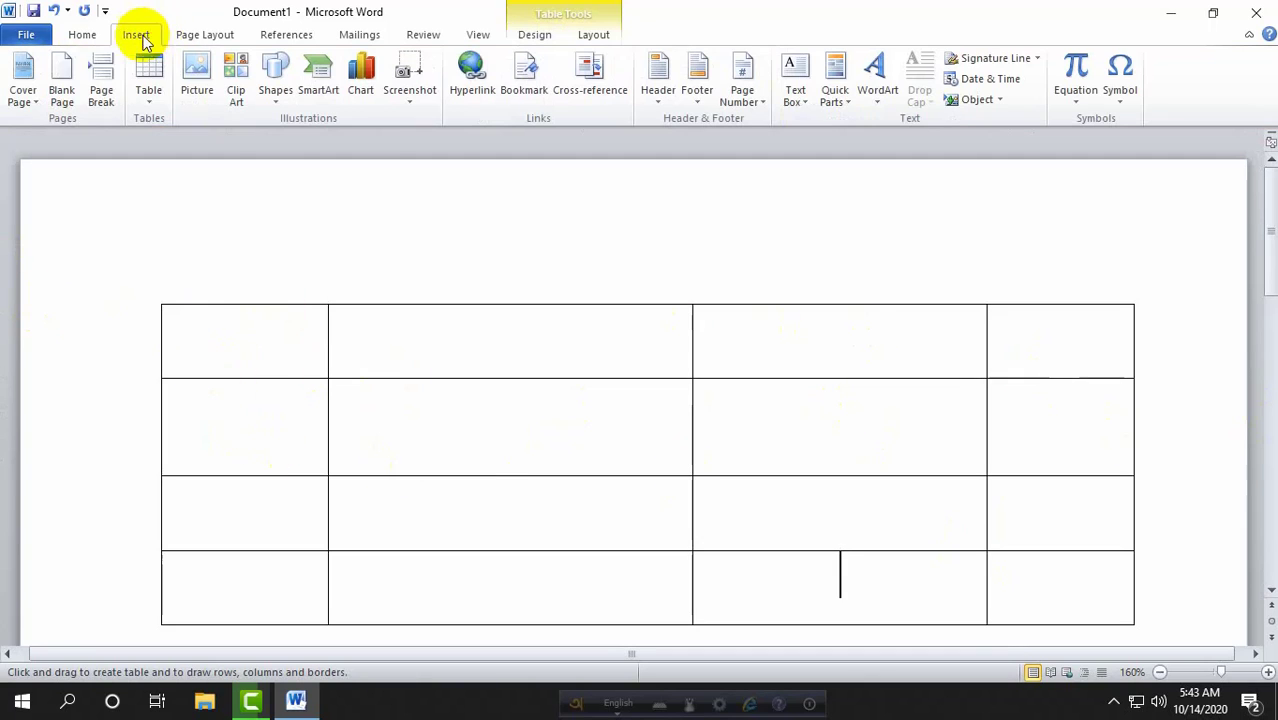
click(150, 100)
mouse_move(200, 368)
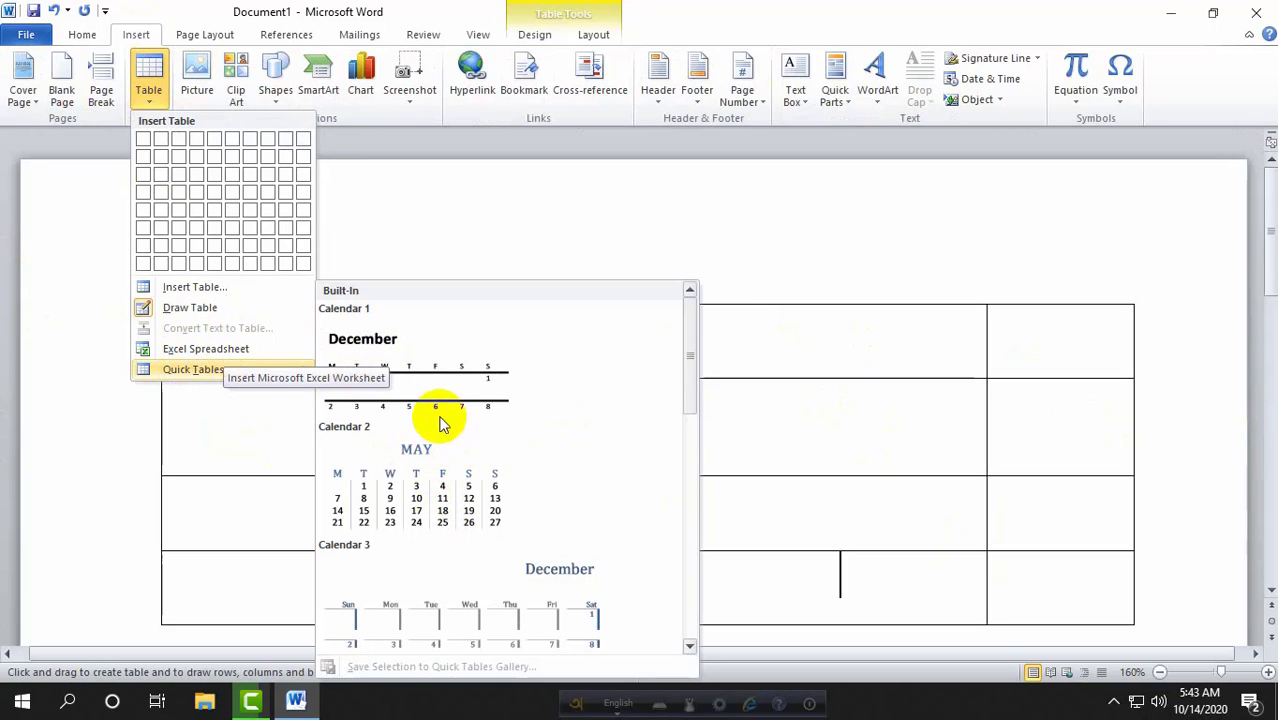
click(203, 362)
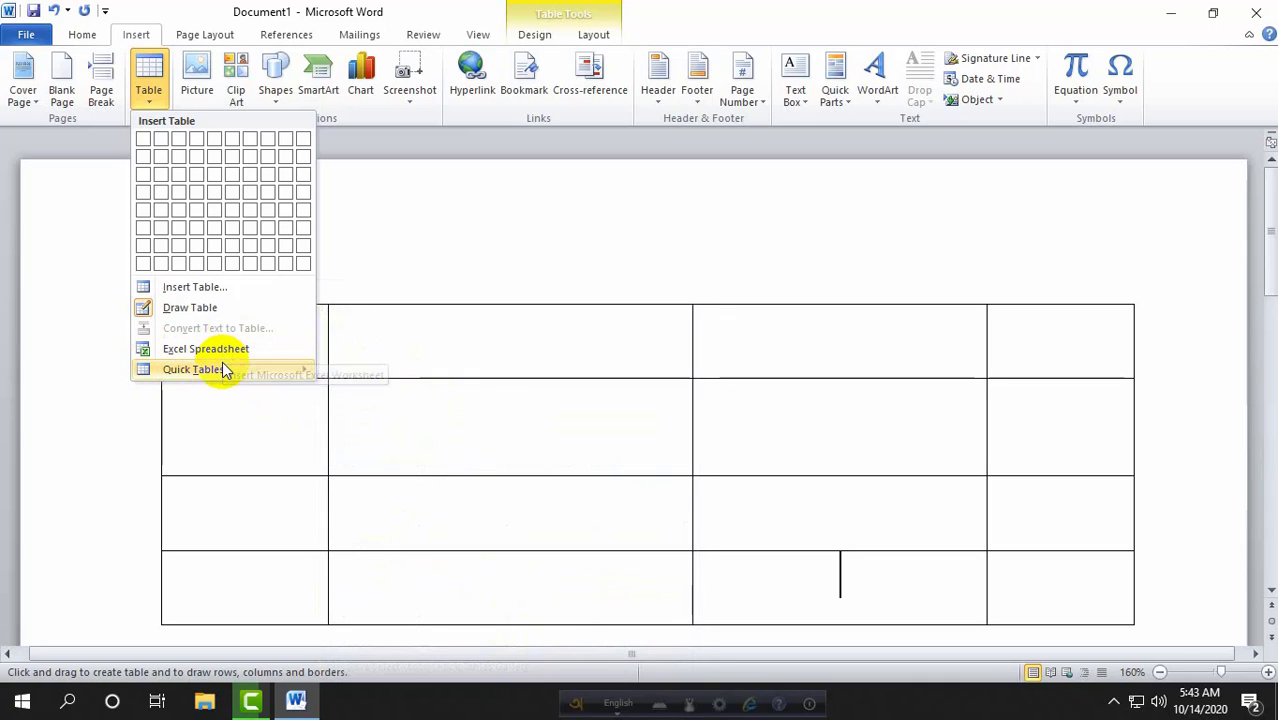
mouse_move(226, 370)
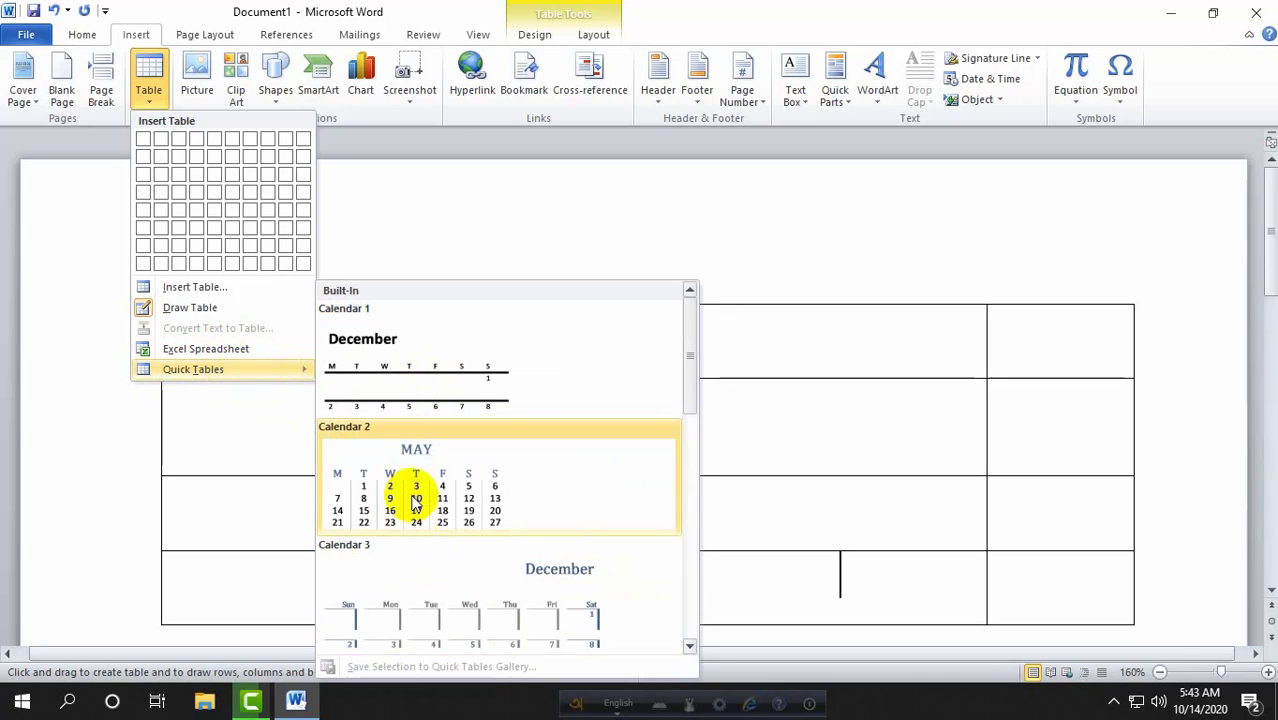
scroll(520, 561, down, 3)
scroll(568, 563, up, 5)
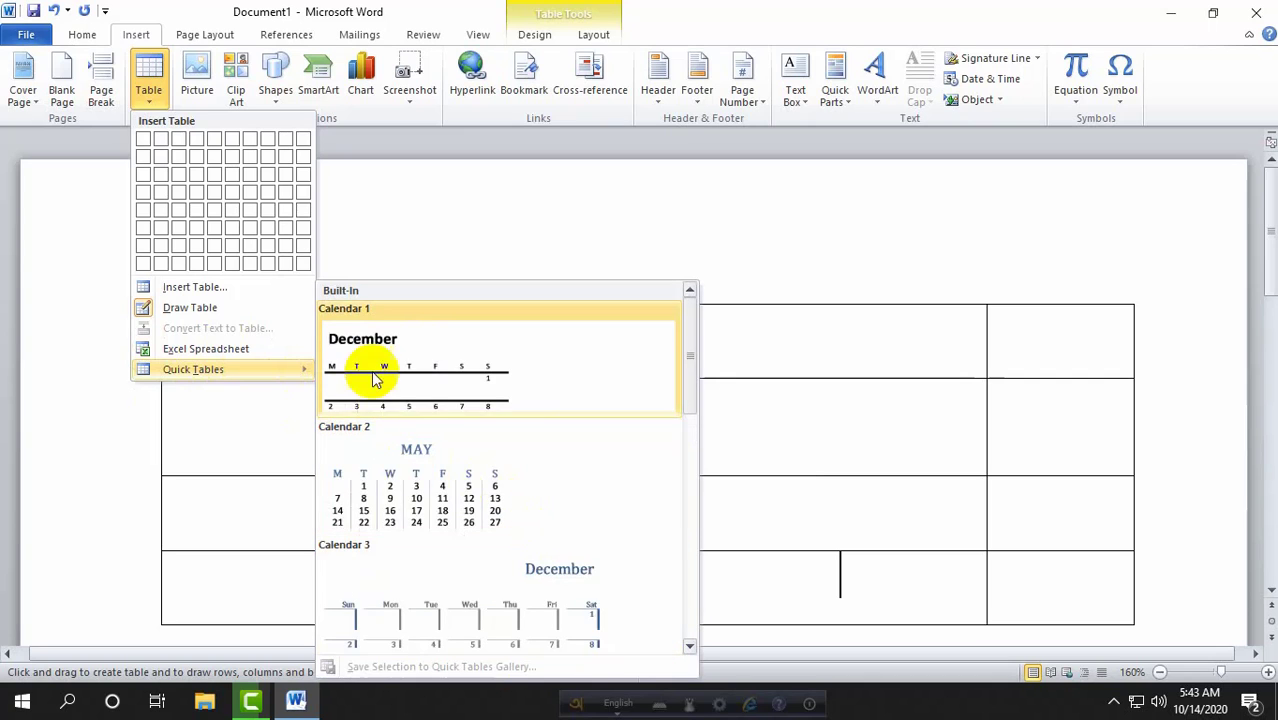
scroll(371, 370, down, 8)
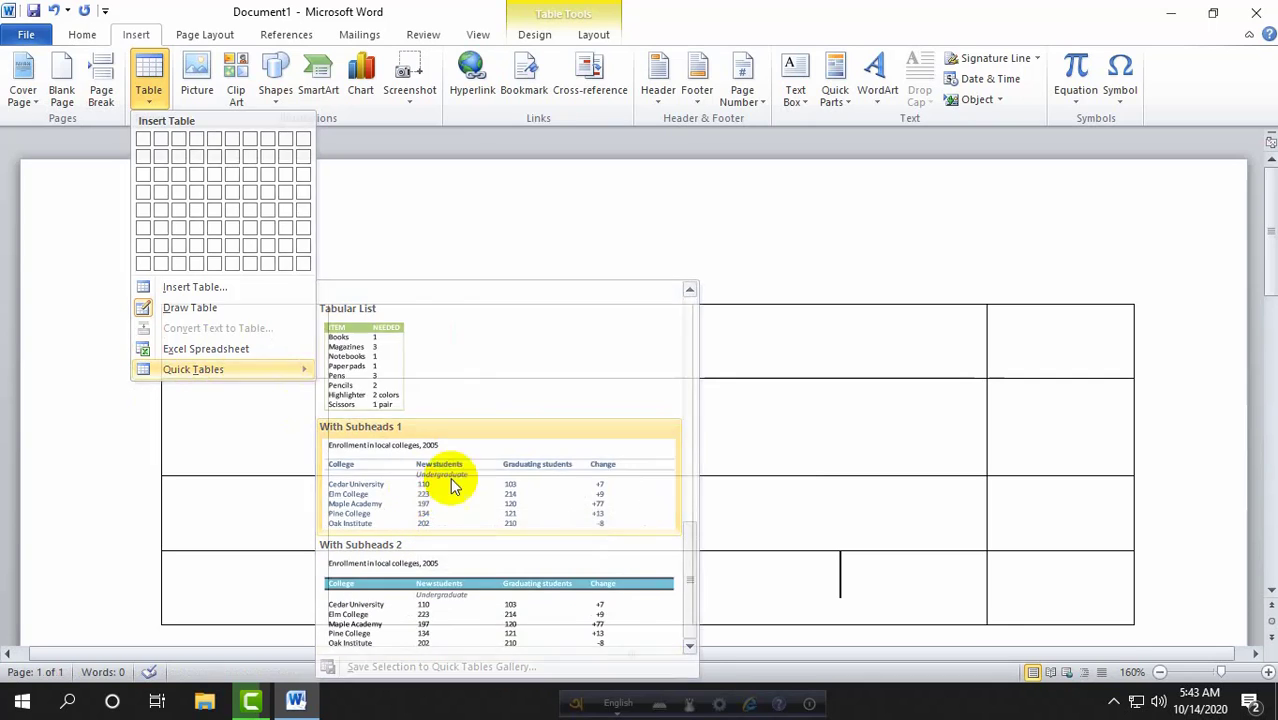
click(451, 485)
Look over the inserted college enrollment table and undo its insertion.
scroll(596, 385, down, 1)
scroll(593, 407, down, 12)
scroll(773, 483, up, 11)
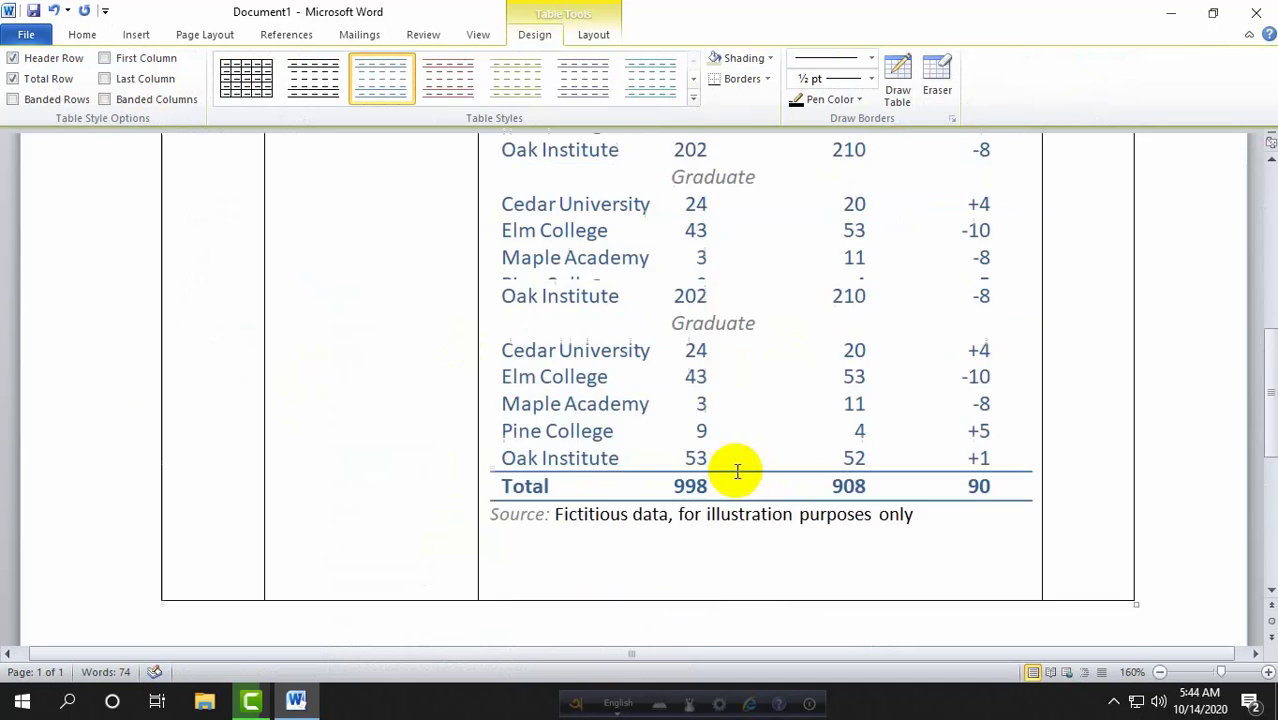
scroll(685, 317, down, 3)
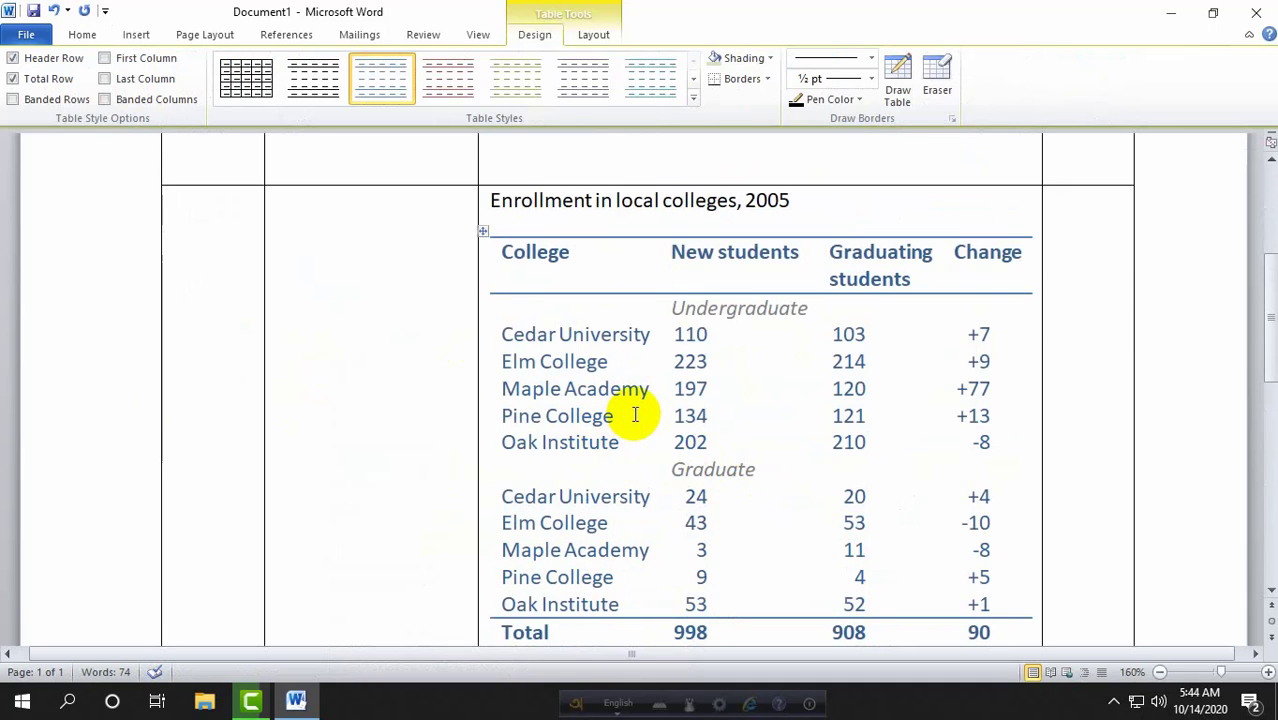
key(ctrl+z)
scroll(1013, 380, up, 2)
Delete the narrow first column of the drawn four-column table.
drag(1164, 514, 304, 176)
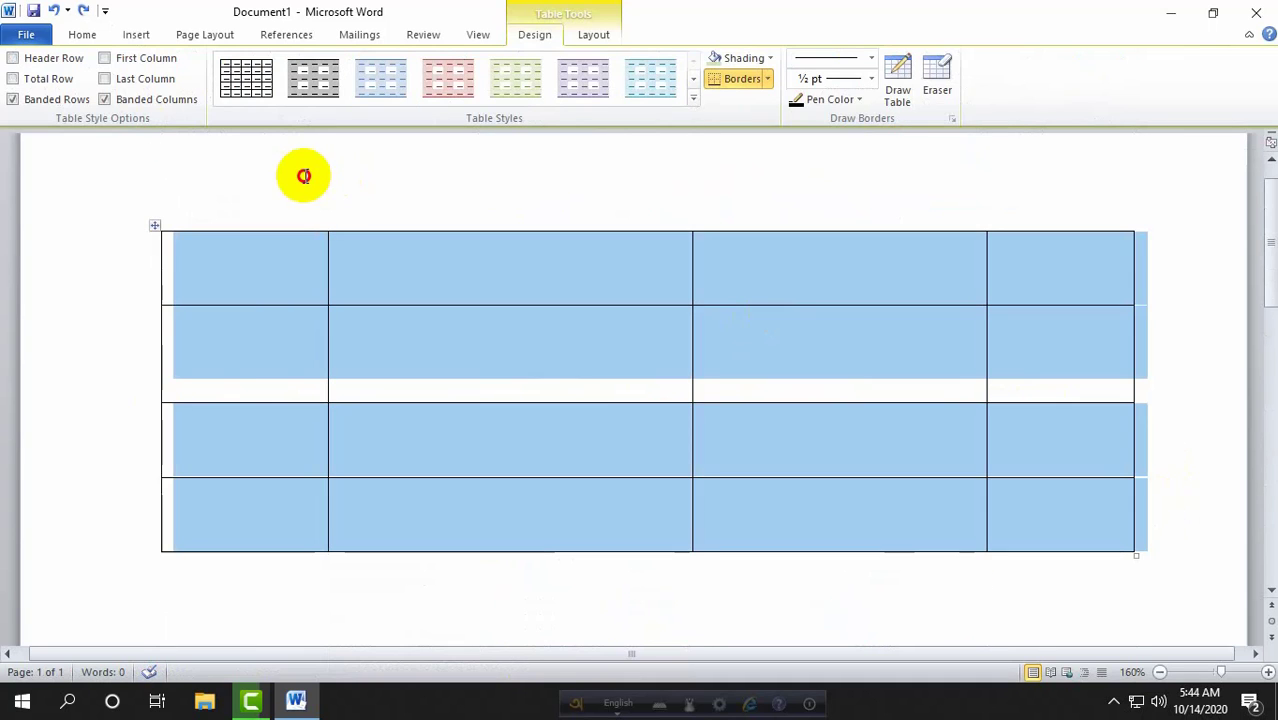
click(103, 178)
click(1180, 513)
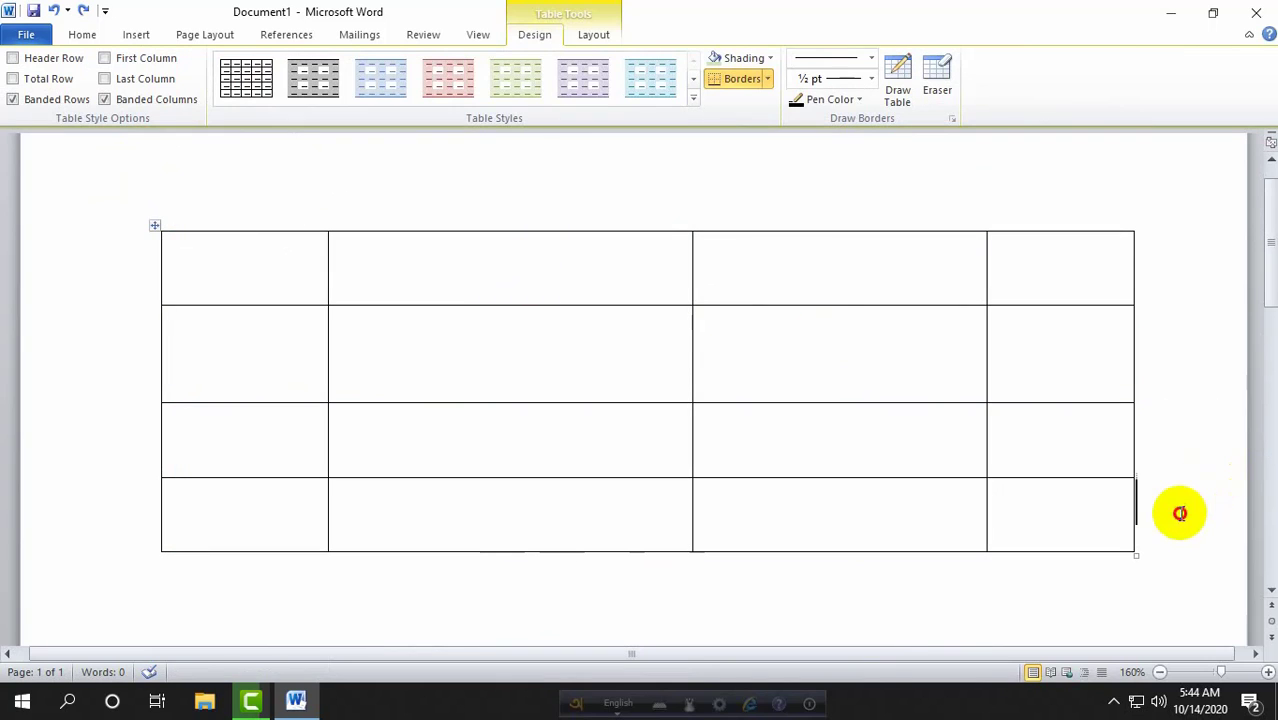
right_click(168, 232)
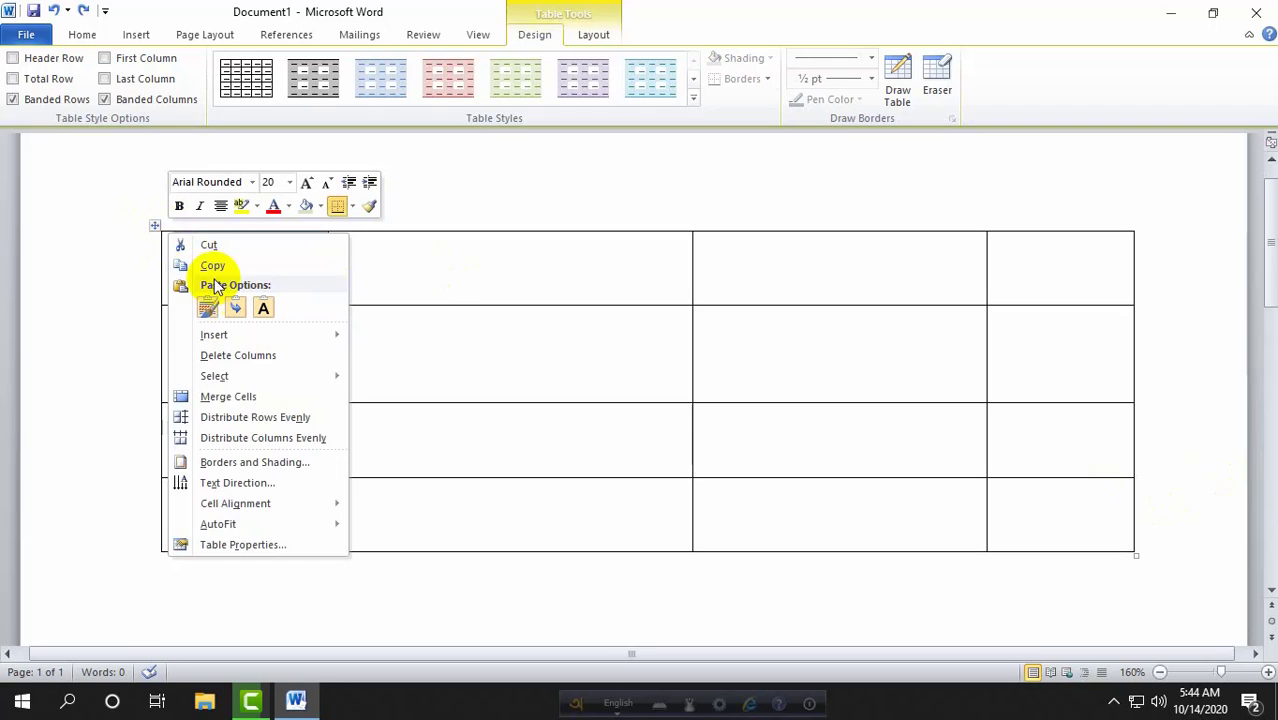
click(236, 355)
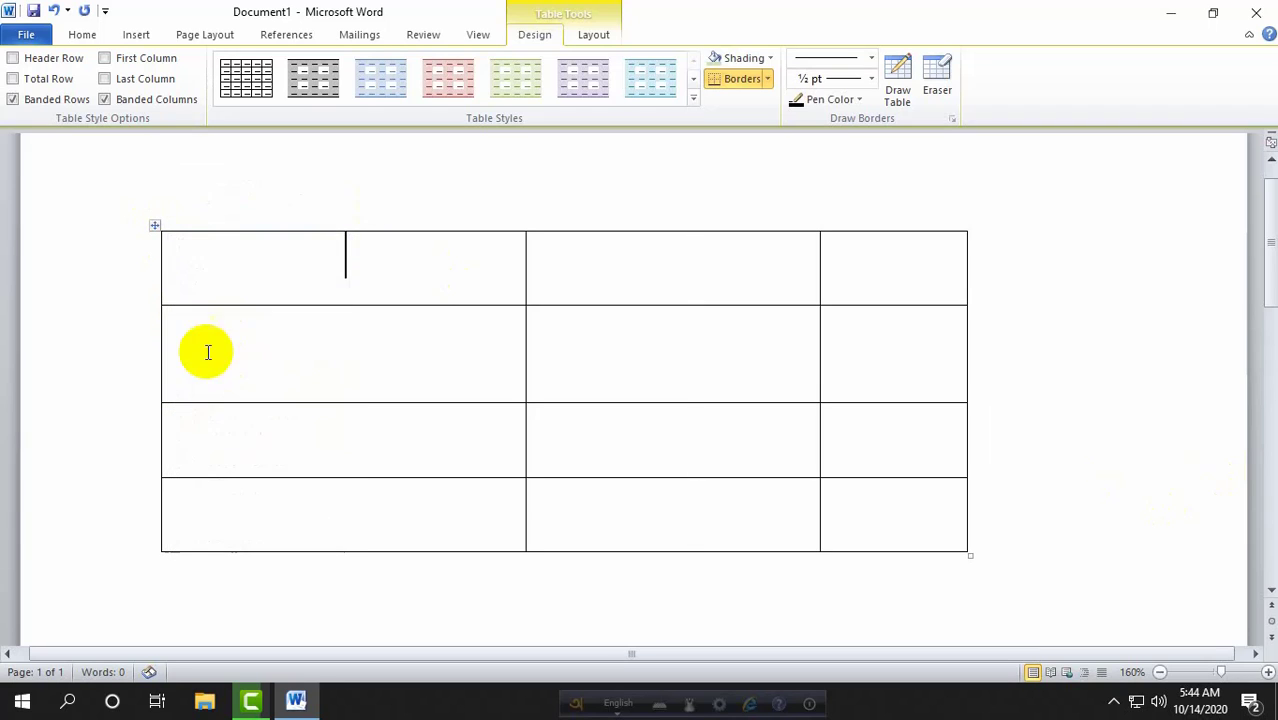
Delete the wide first column of the remaining three-column table.
click(160, 224)
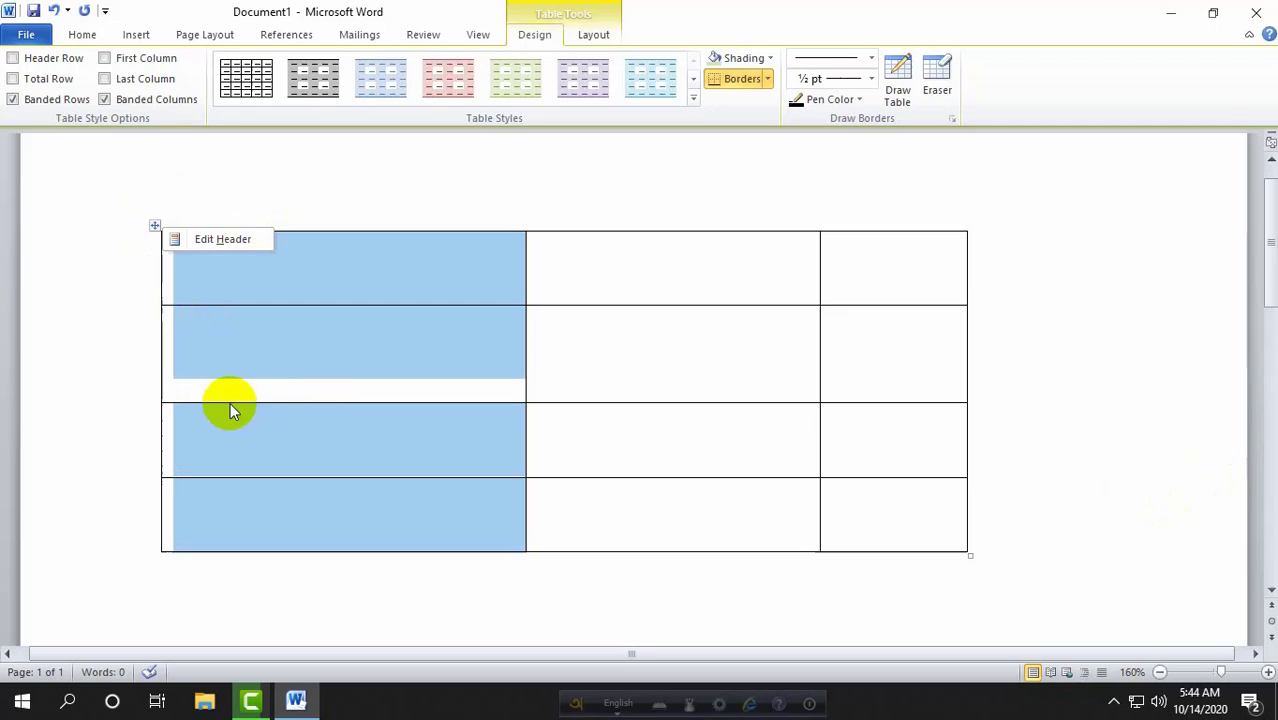
right_click(151, 226)
click(225, 352)
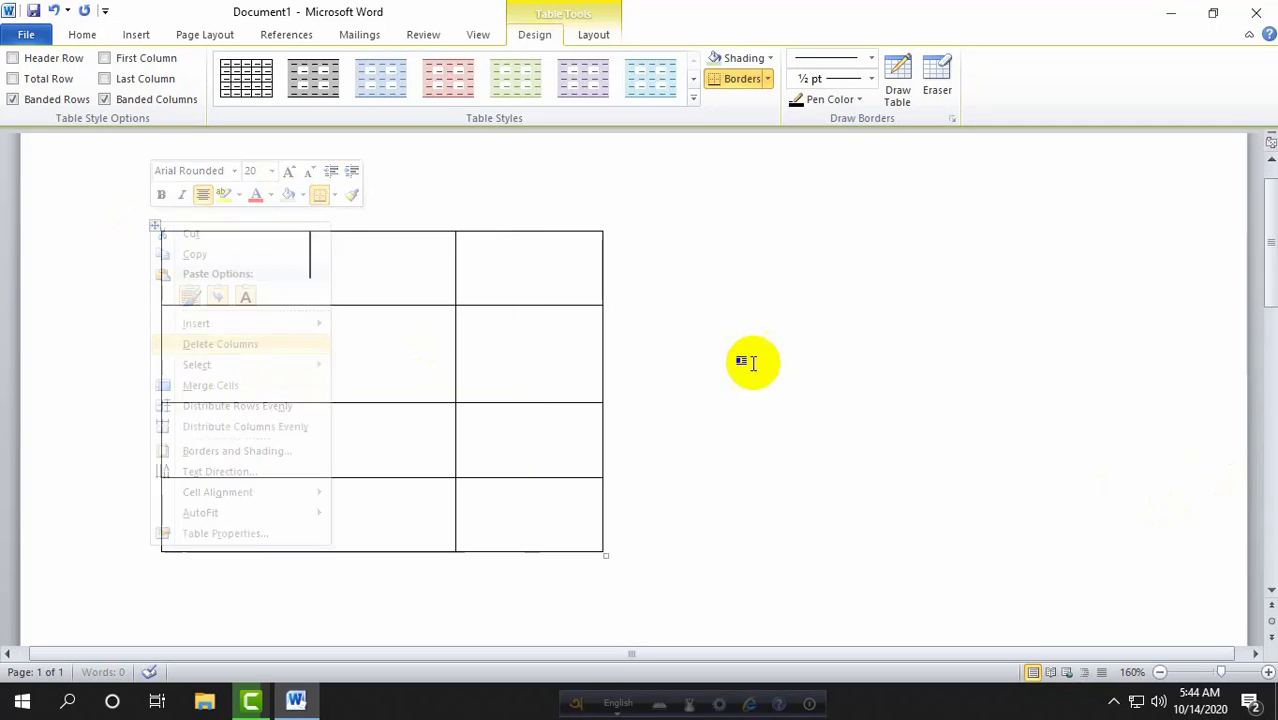
Delete the entire remaining two-column table from the document.
right_click(155, 226)
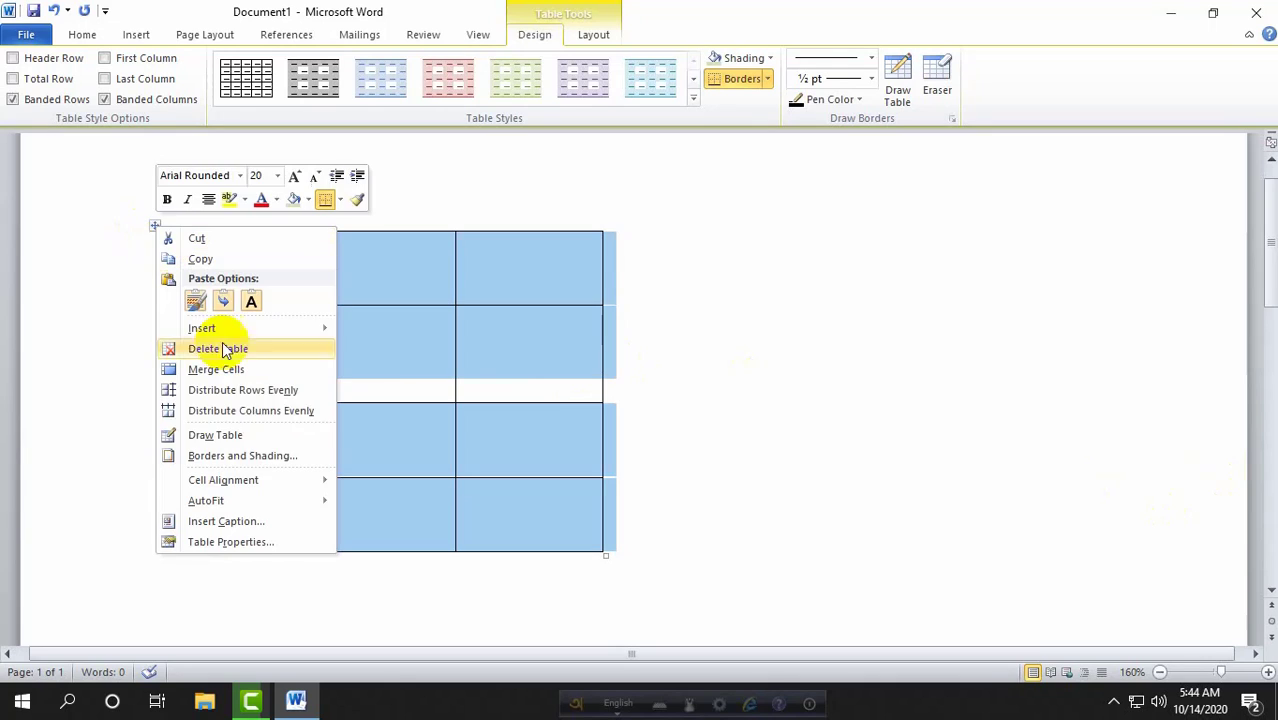
click(237, 348)
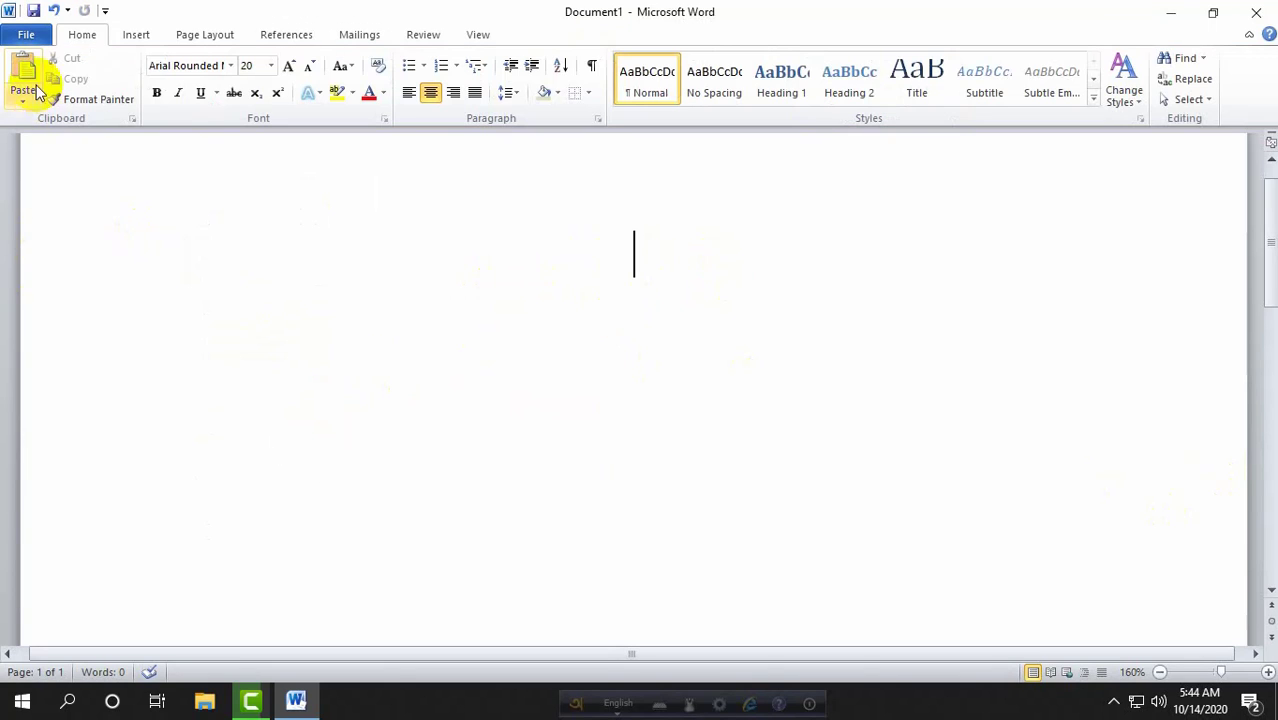
Insert the built-in With Subheads 1 quick table into the empty document.
click(136, 34)
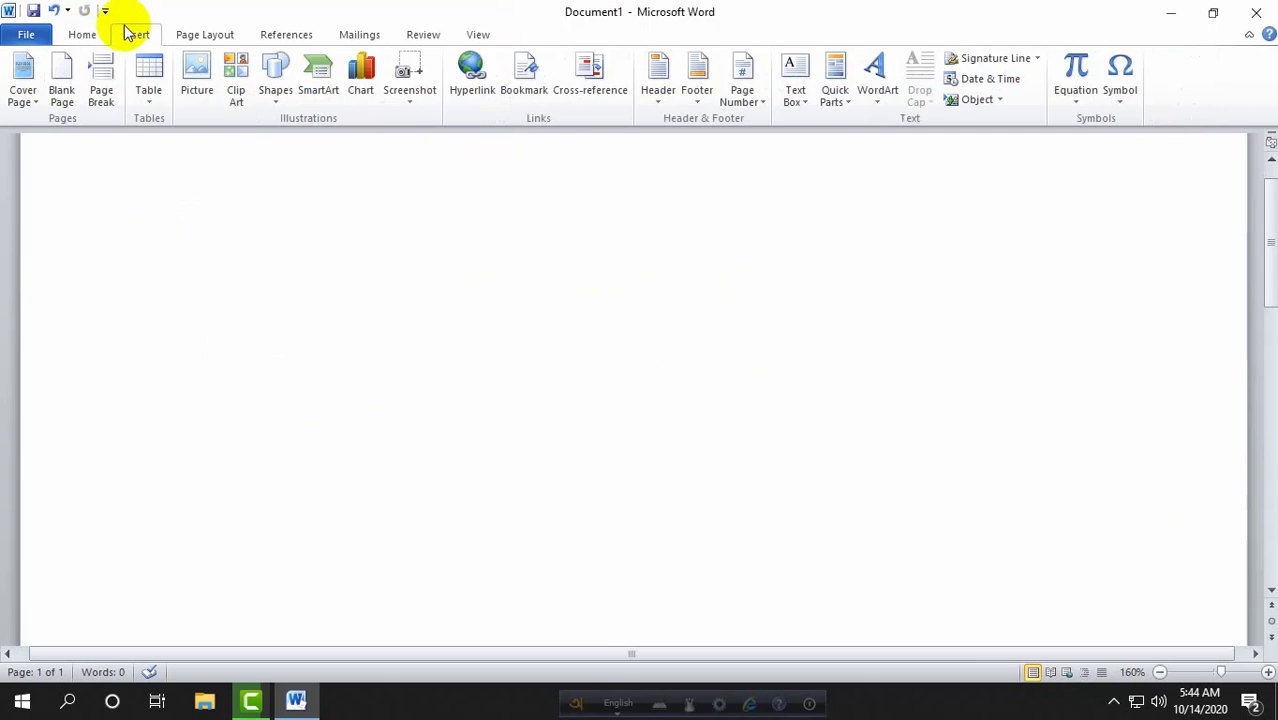
click(149, 82)
mouse_move(199, 378)
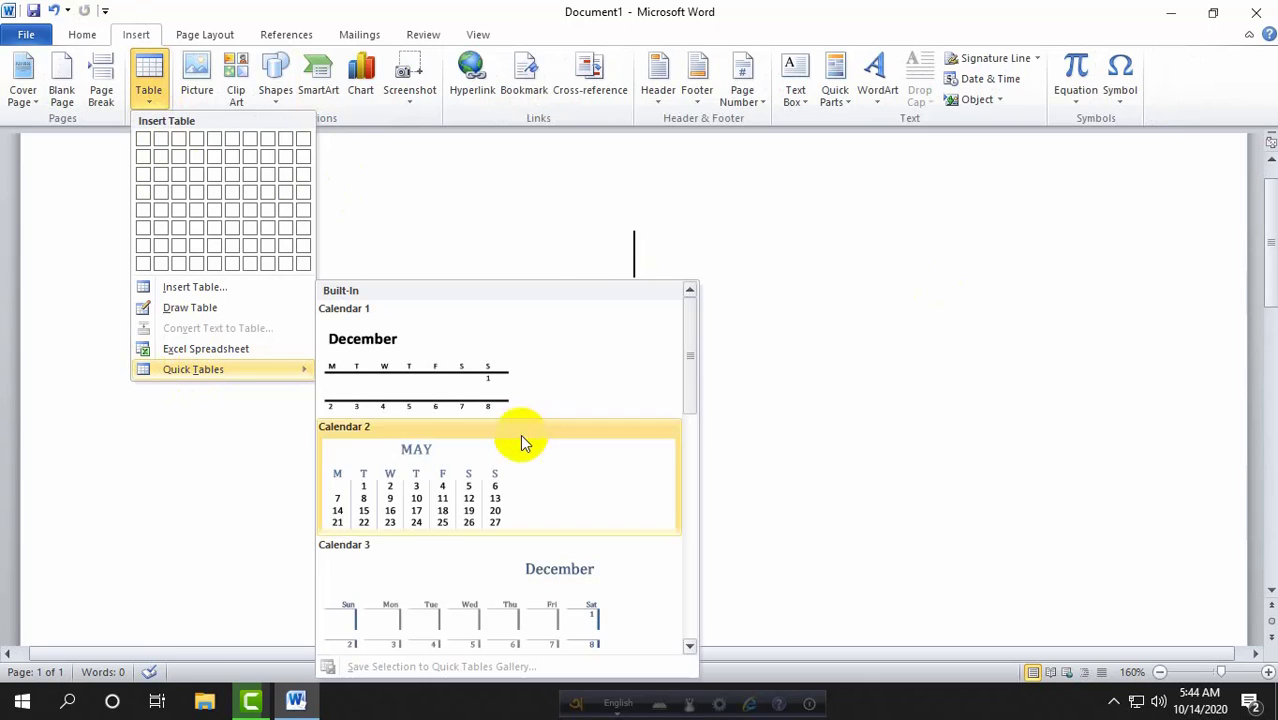
scroll(490, 470, down, 5)
click(515, 518)
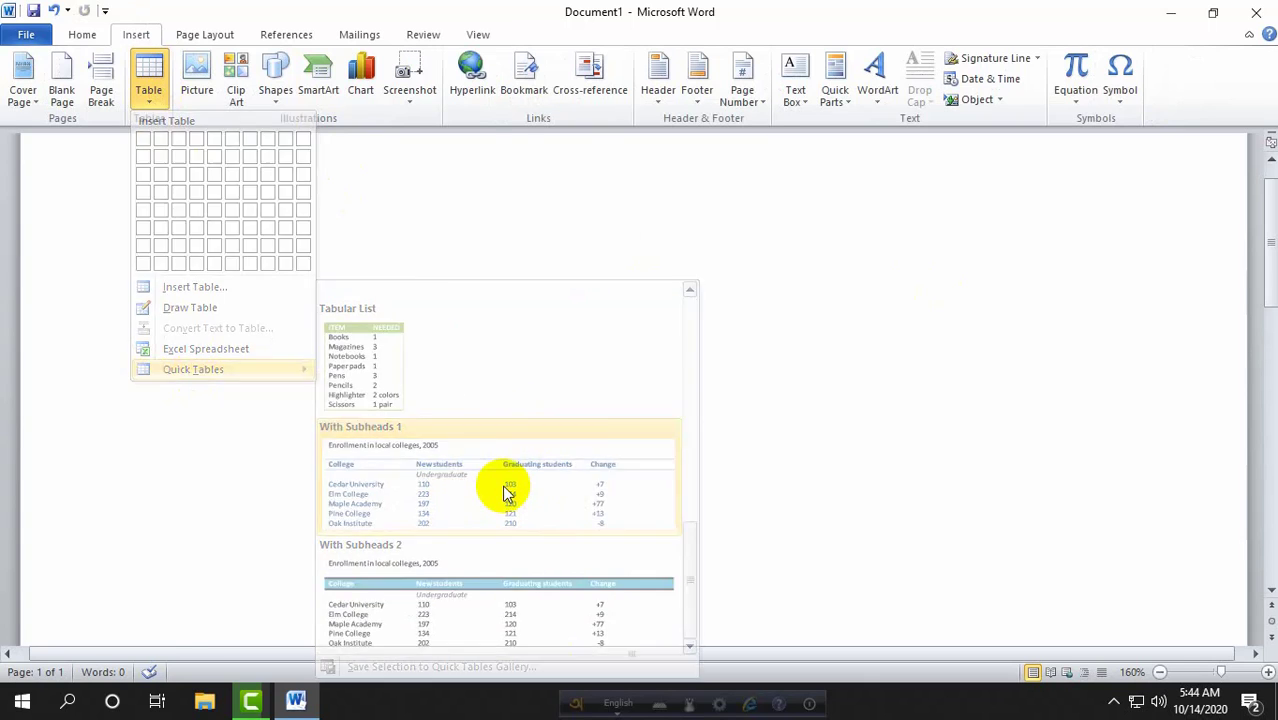
Examine the inserted college enrollment table from its title down to the source note.
scroll(579, 393, down, 4)
scroll(407, 371, up, 4)
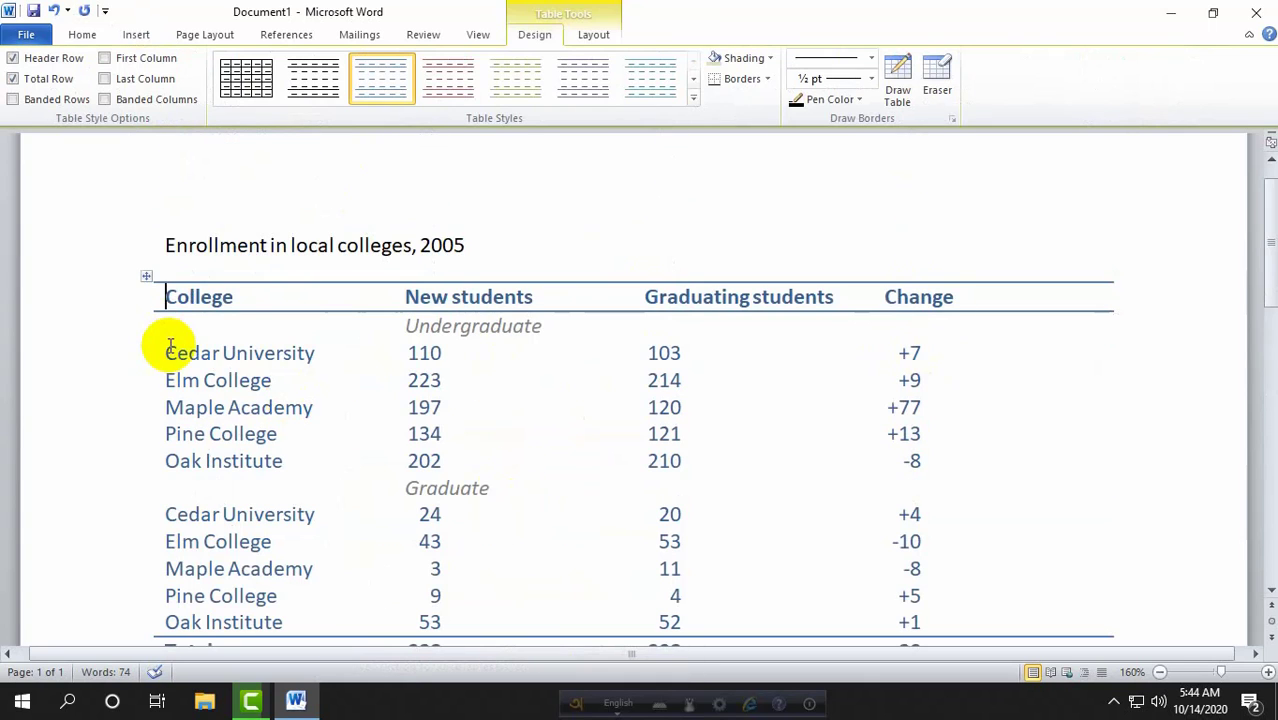
drag(165, 342, 847, 536)
click(781, 474)
scroll(680, 432, down, 3)
scroll(650, 433, up, 4)
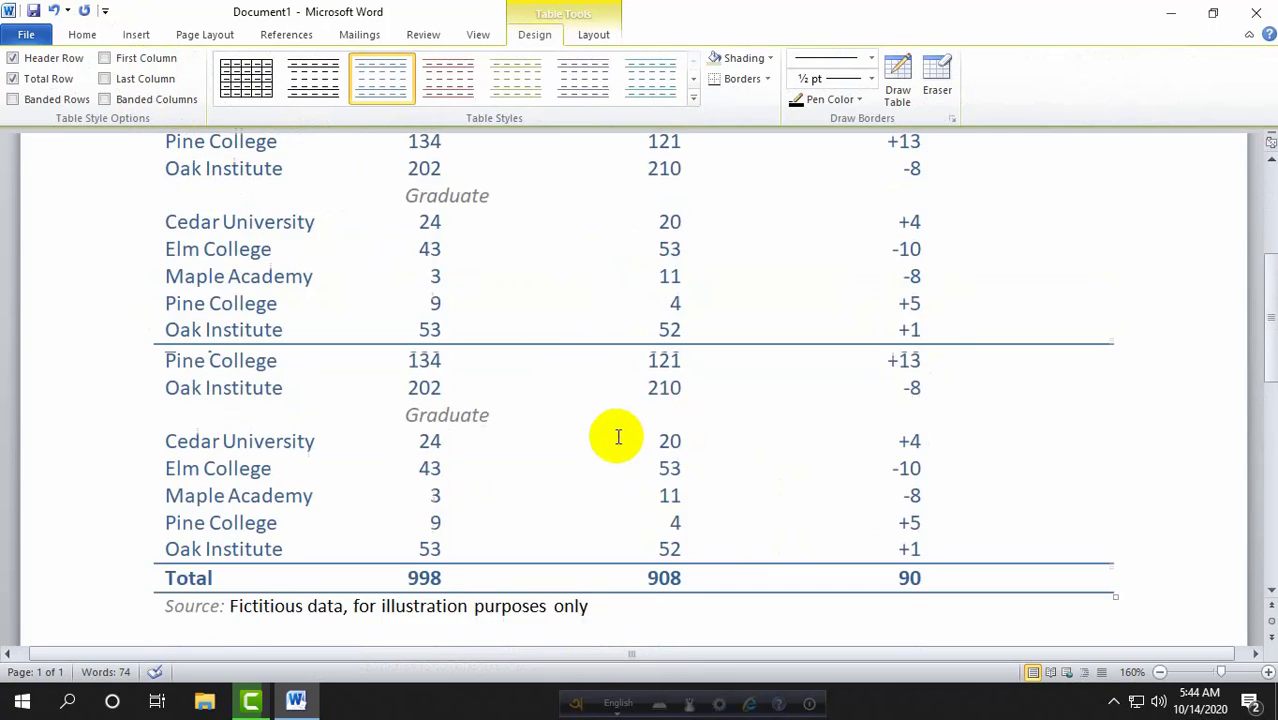
click(940, 590)
scroll(830, 491, down, 5)
scroll(171, 391, up, 5)
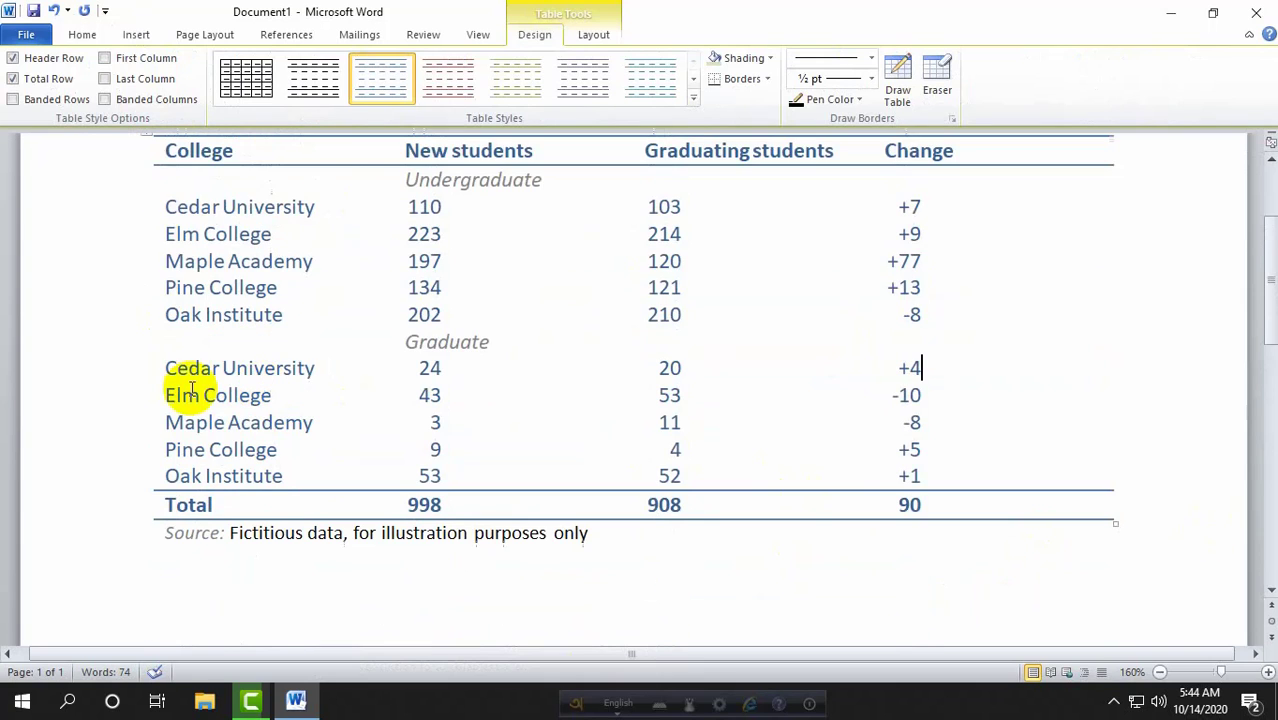
click(140, 32)
scroll(930, 440, down, 4)
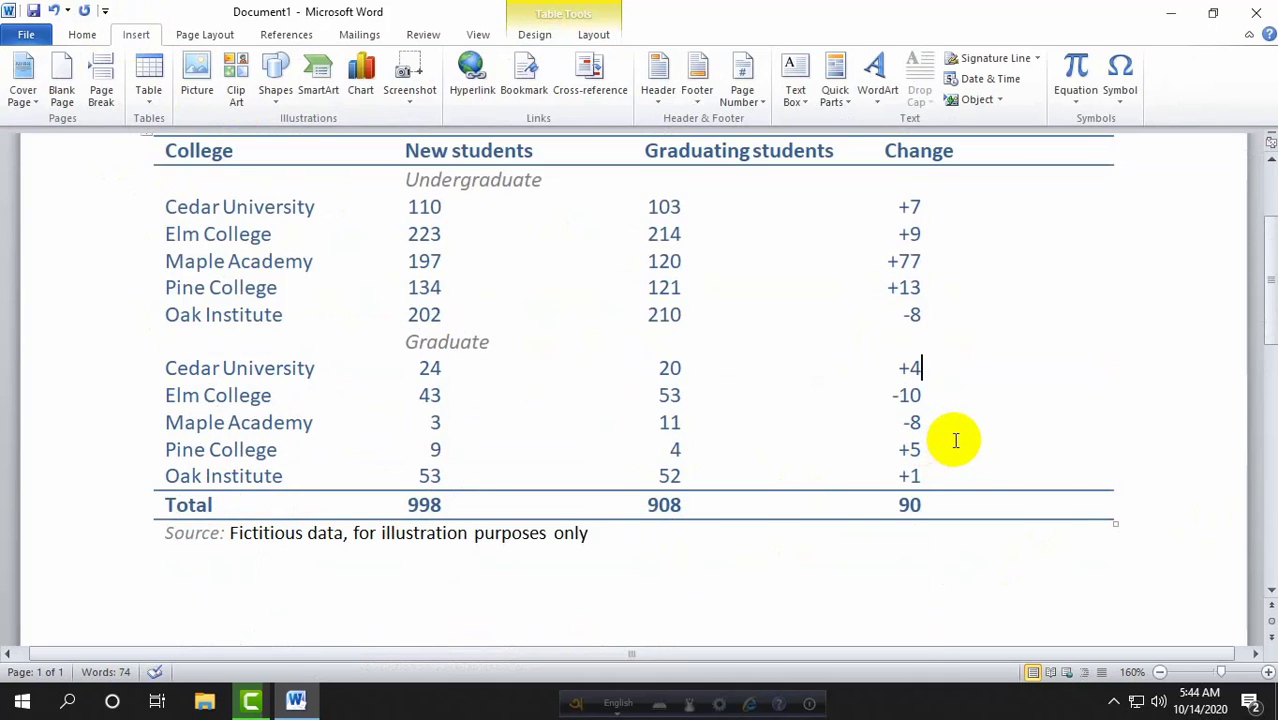
Delete the enrollment table together with the "local colleges, 2005" part of its title.
drag(1107, 508, 196, 92)
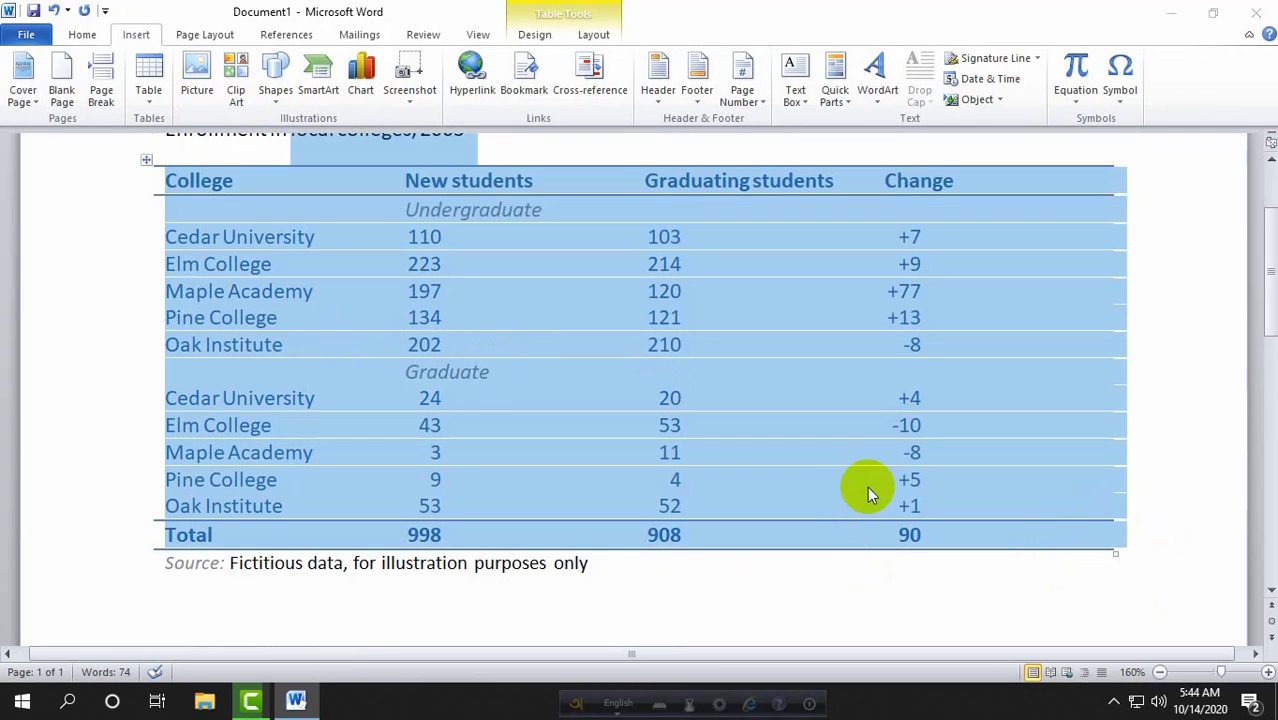
key(alt+n)
key(p)
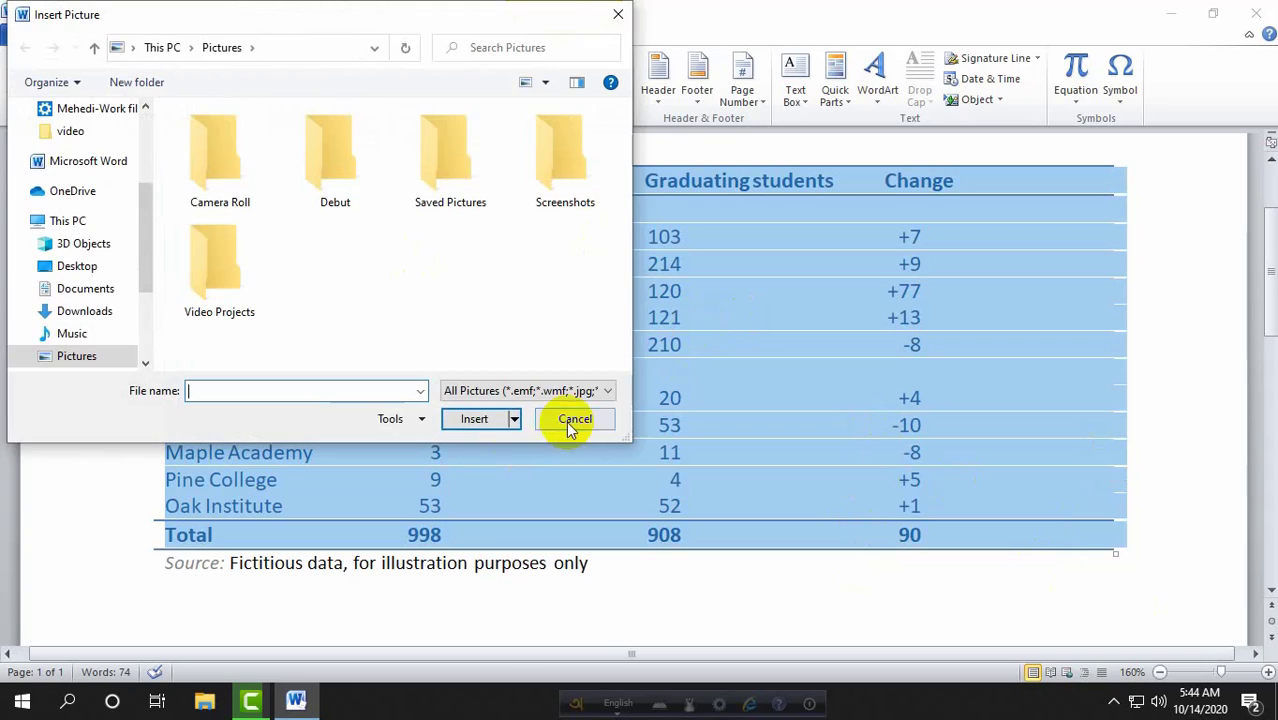
click(572, 420)
scroll(1183, 598, up, 3)
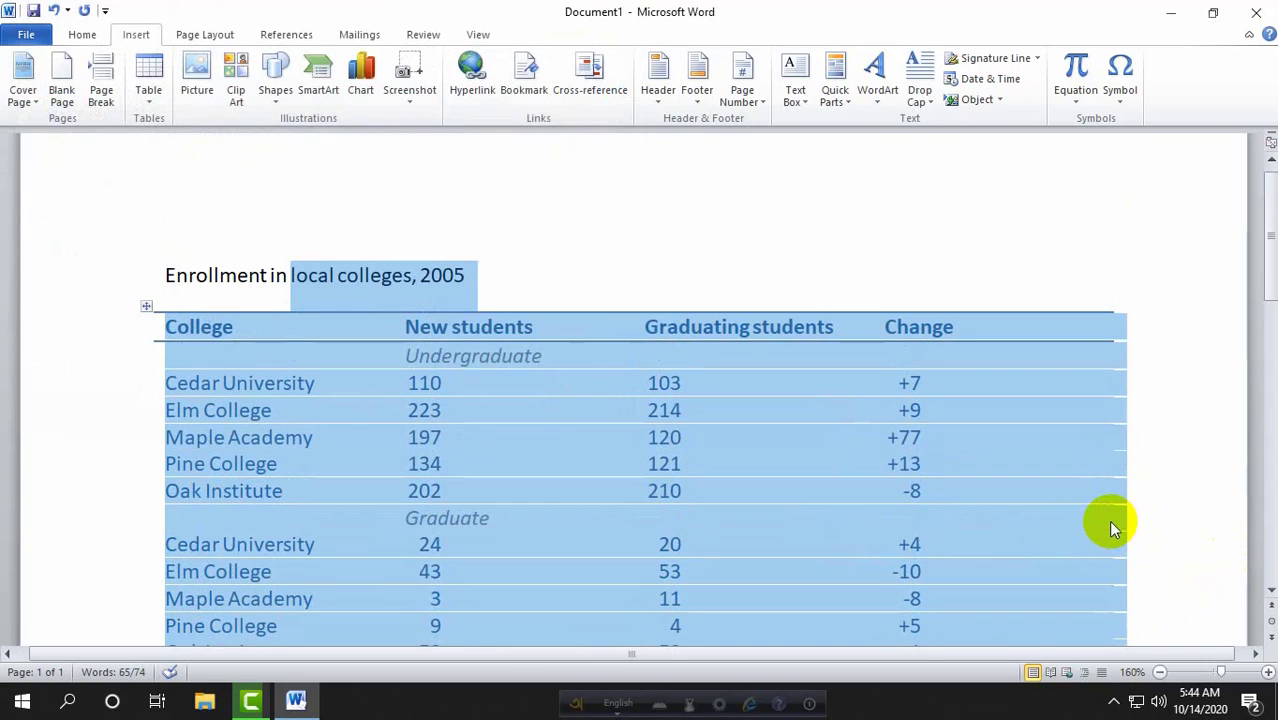
text(Source: Fictitious data, for illustration purposes only)
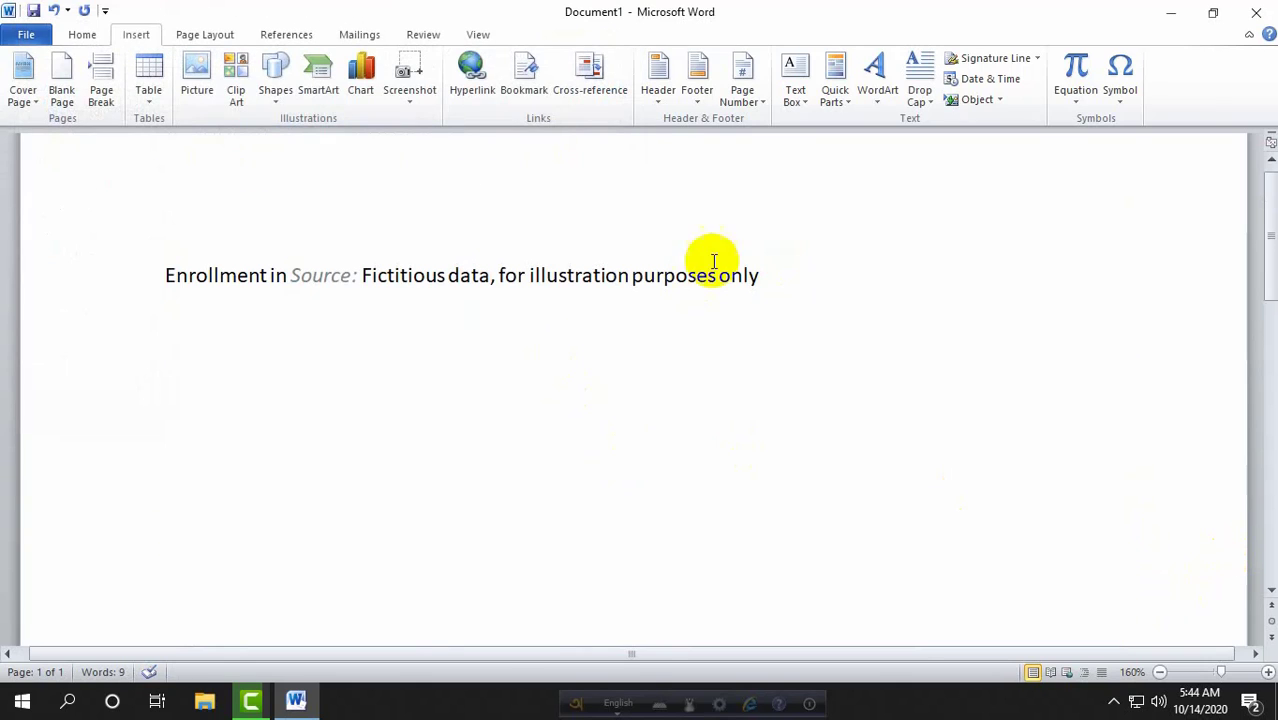
Delete the leftover title and source text so the page is empty.
drag(447, 275, 194, 260)
key(Delete)
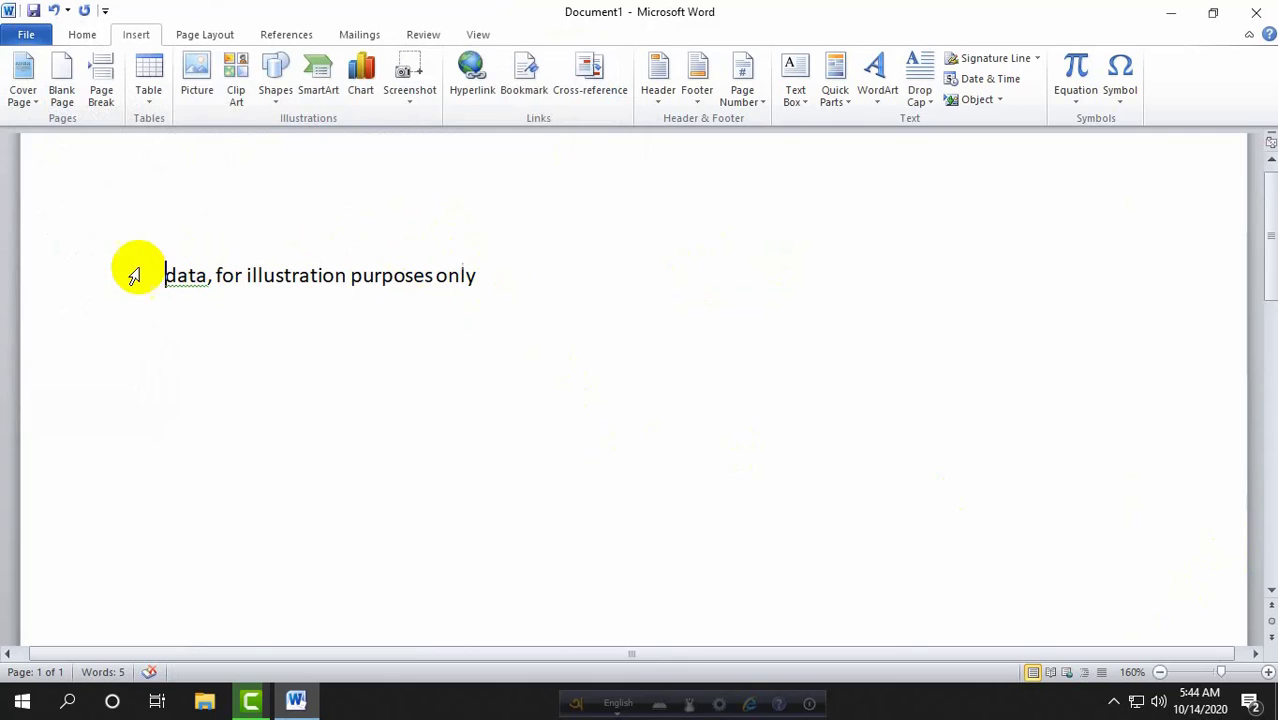
click(140, 278)
key(Delete)
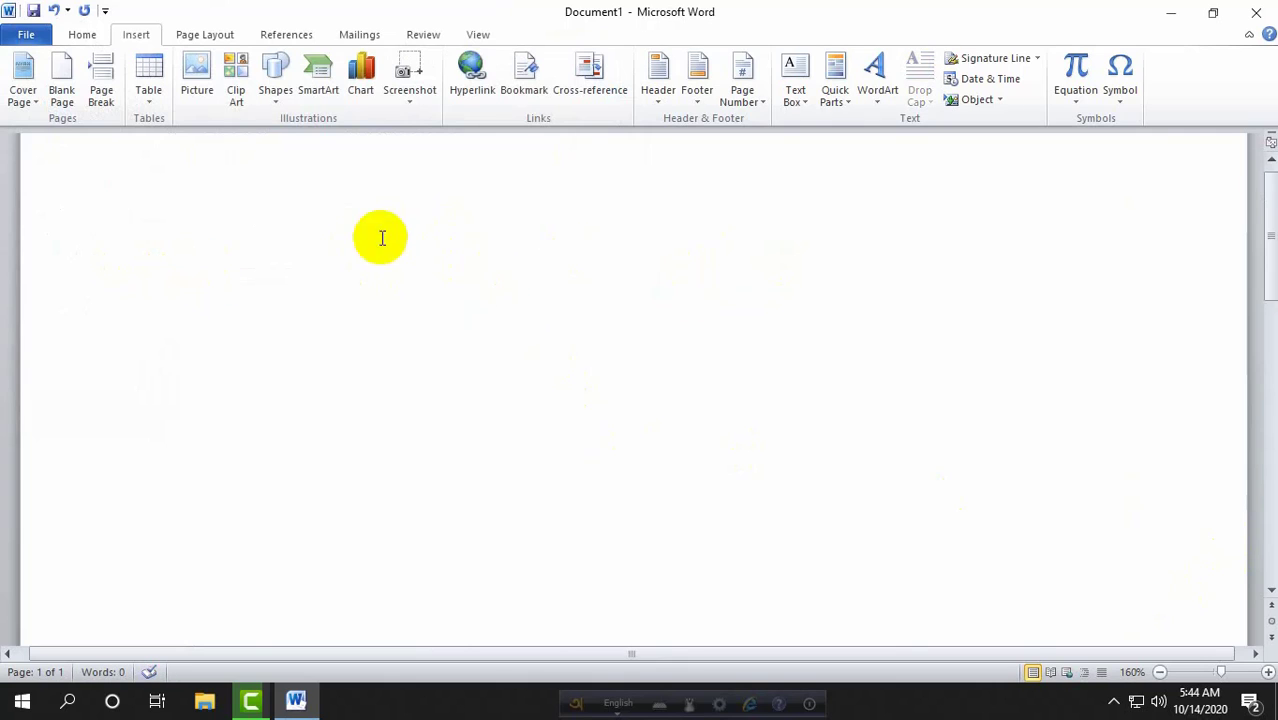
click(146, 98)
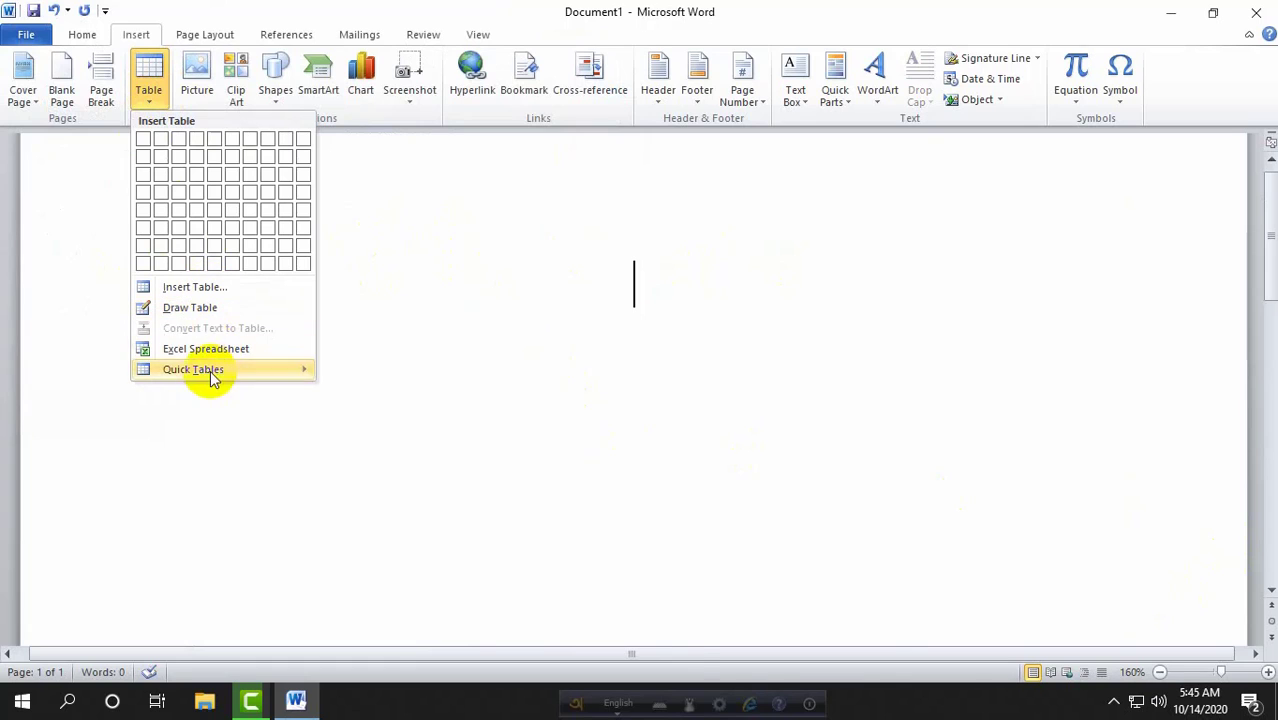
mouse_move(212, 374)
scroll(542, 516, down, 5)
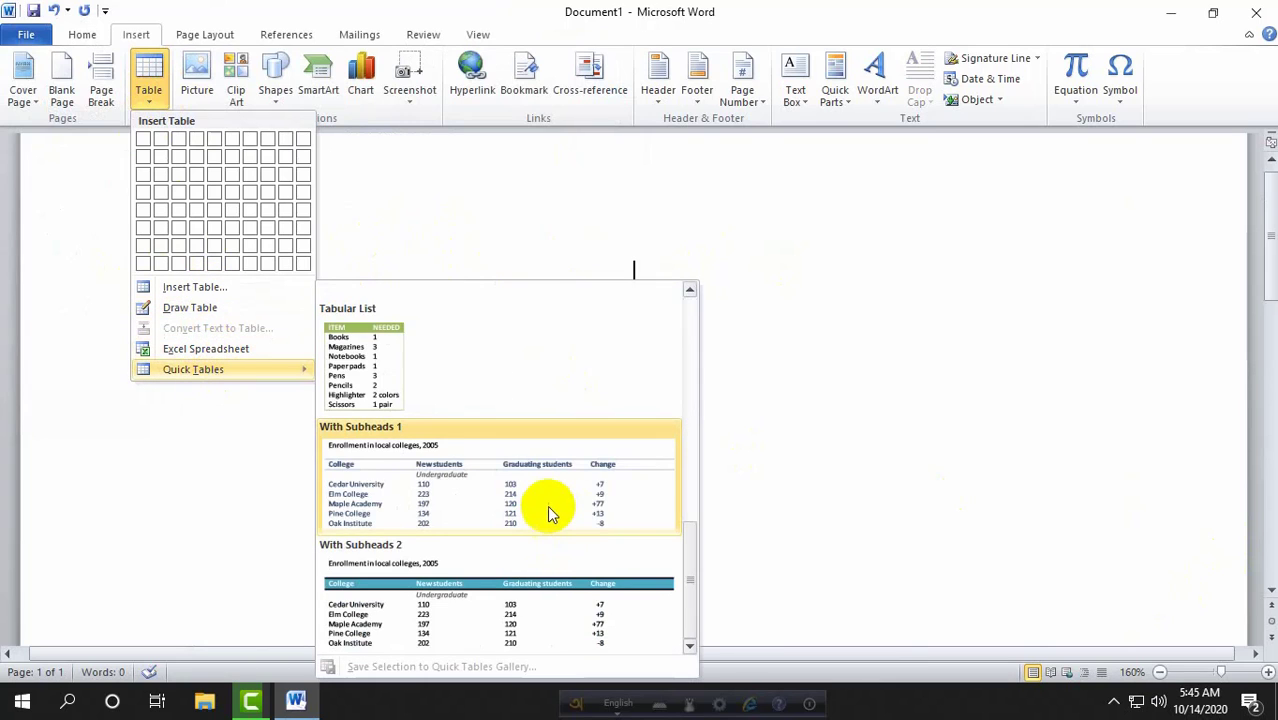
scroll(551, 508, up, 5)
click(478, 230)
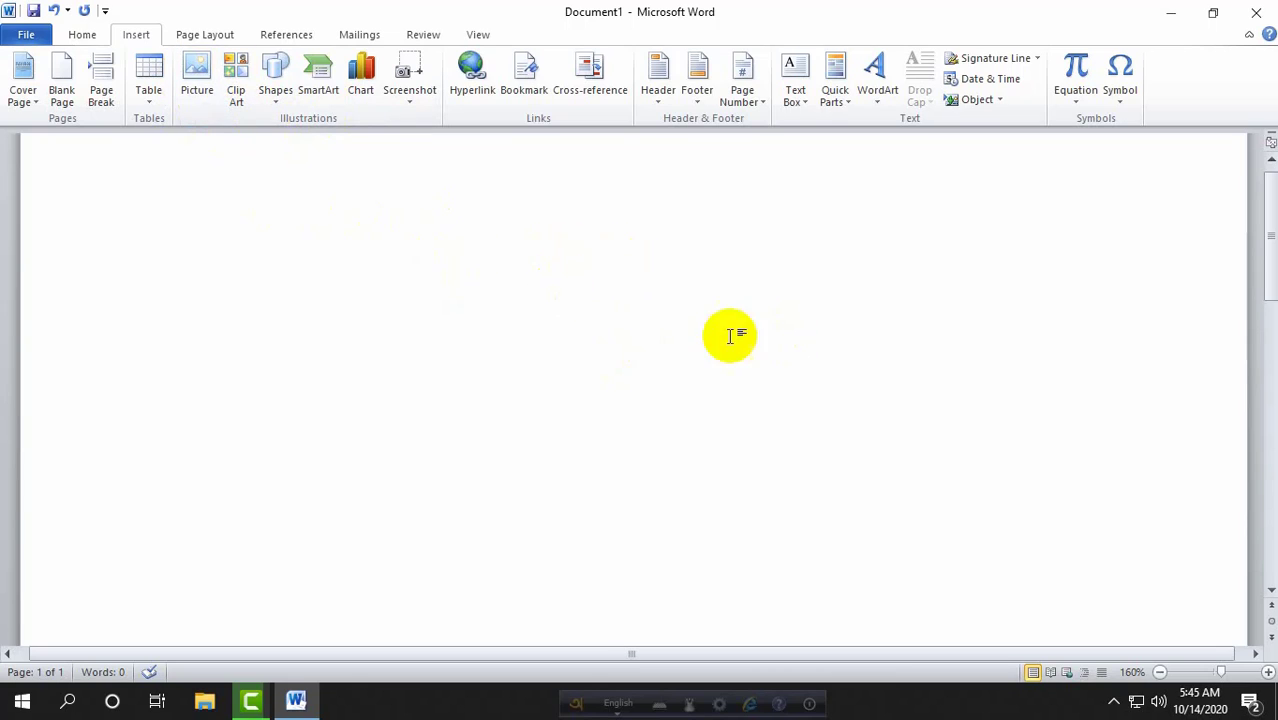
Insert the picture Screenshot (2).png from the Screenshots folder in Pictures into the empty document.
double_click(627, 301)
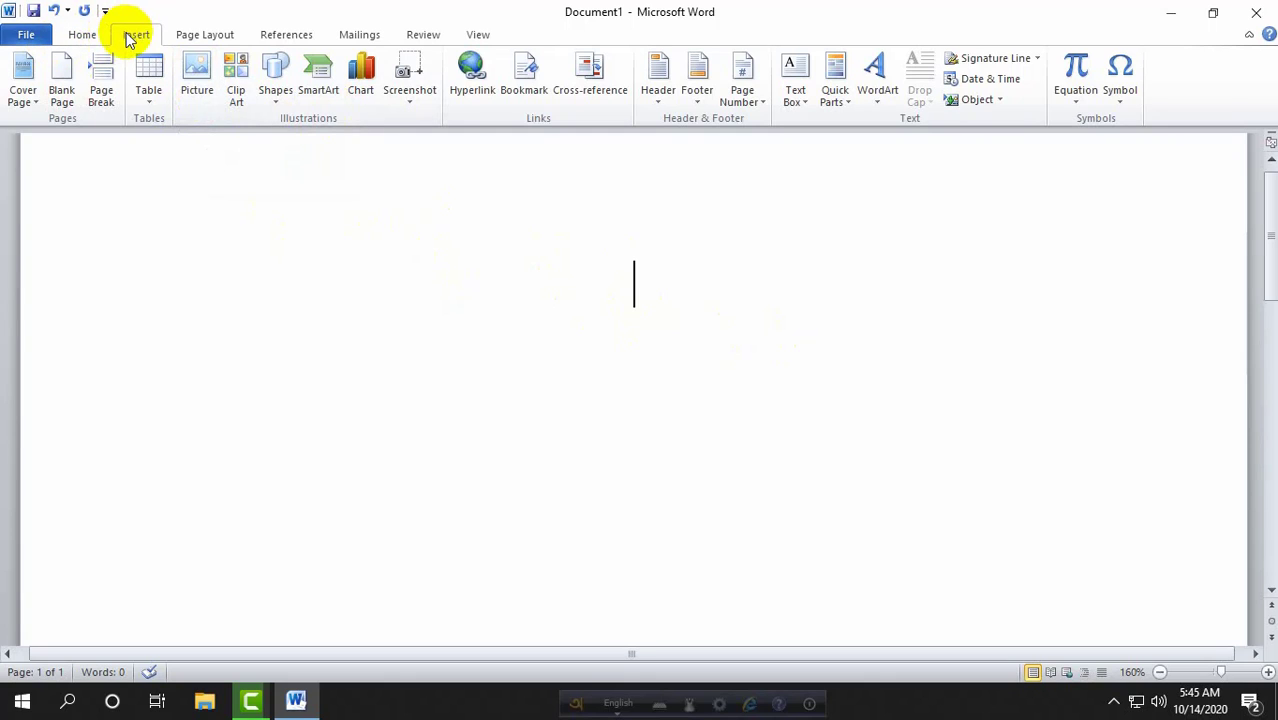
click(200, 92)
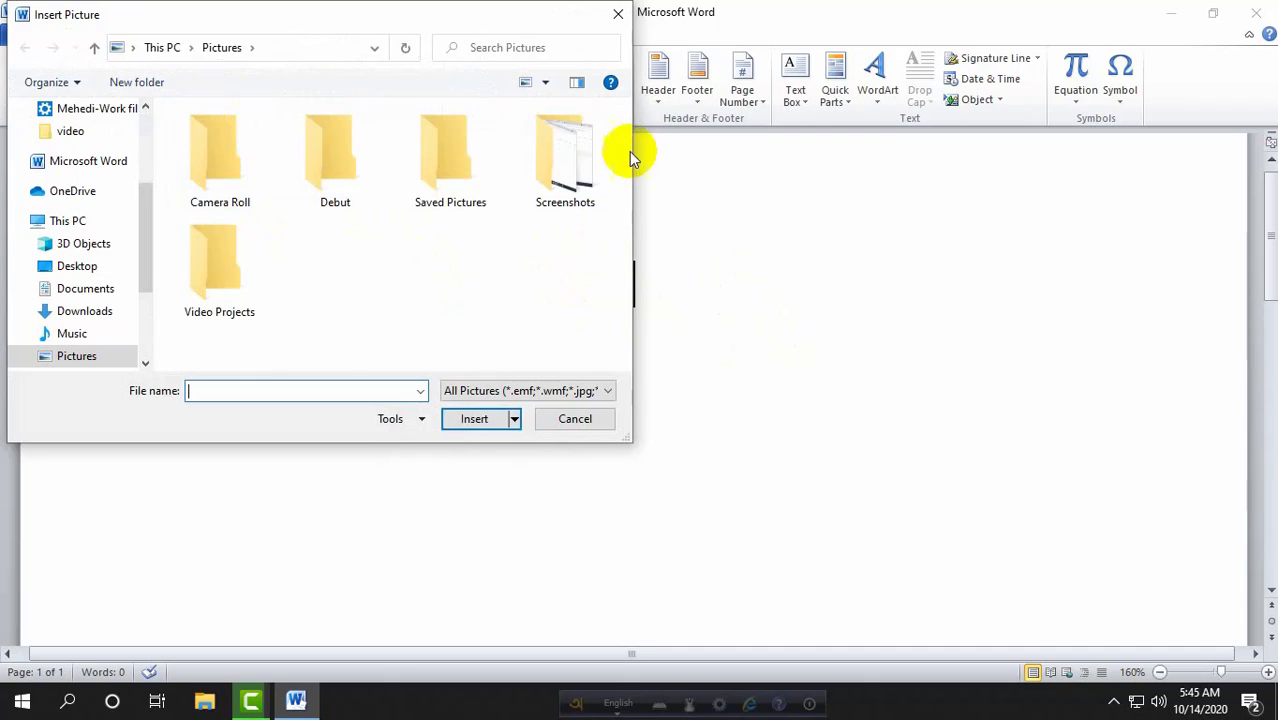
double_click(578, 180)
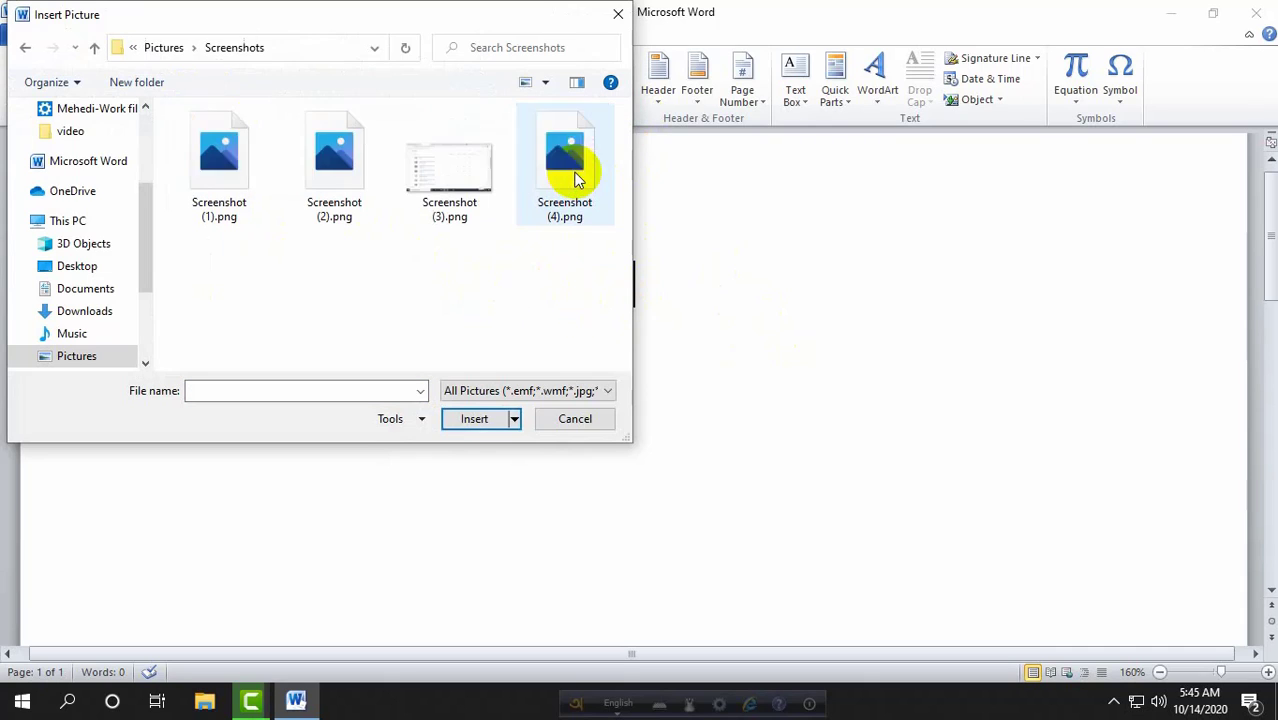
click(328, 197)
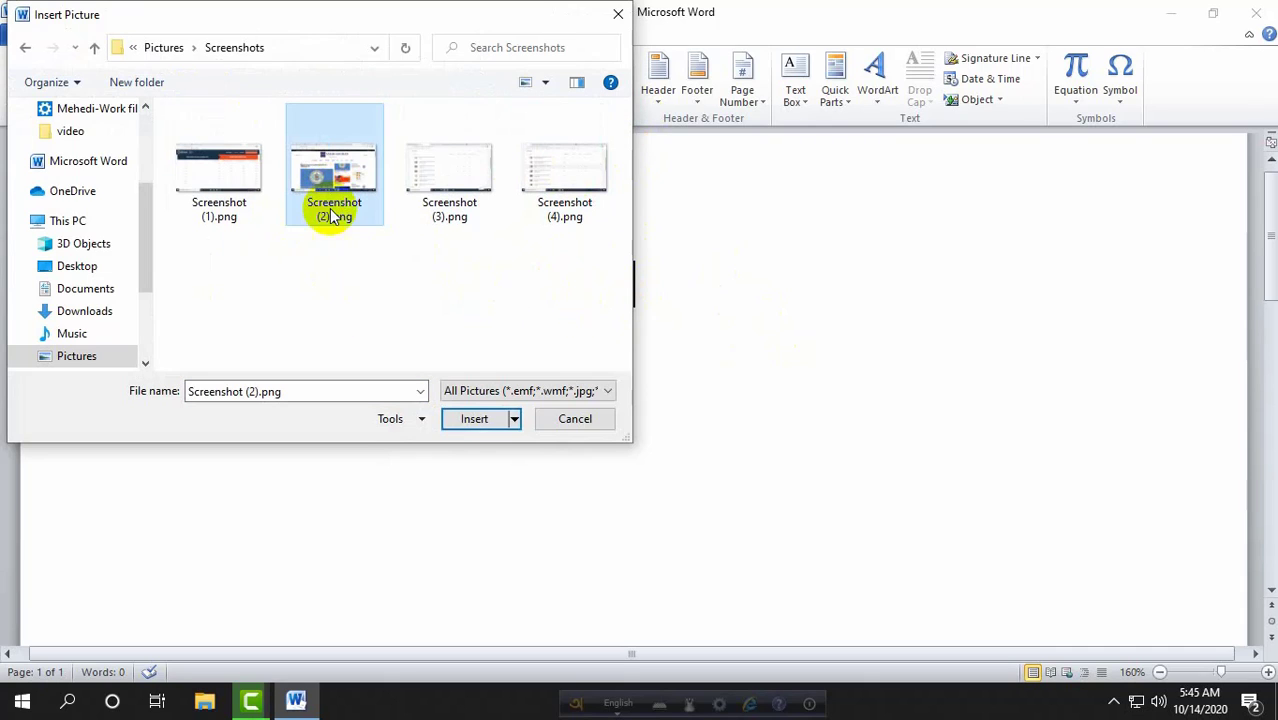
click(490, 419)
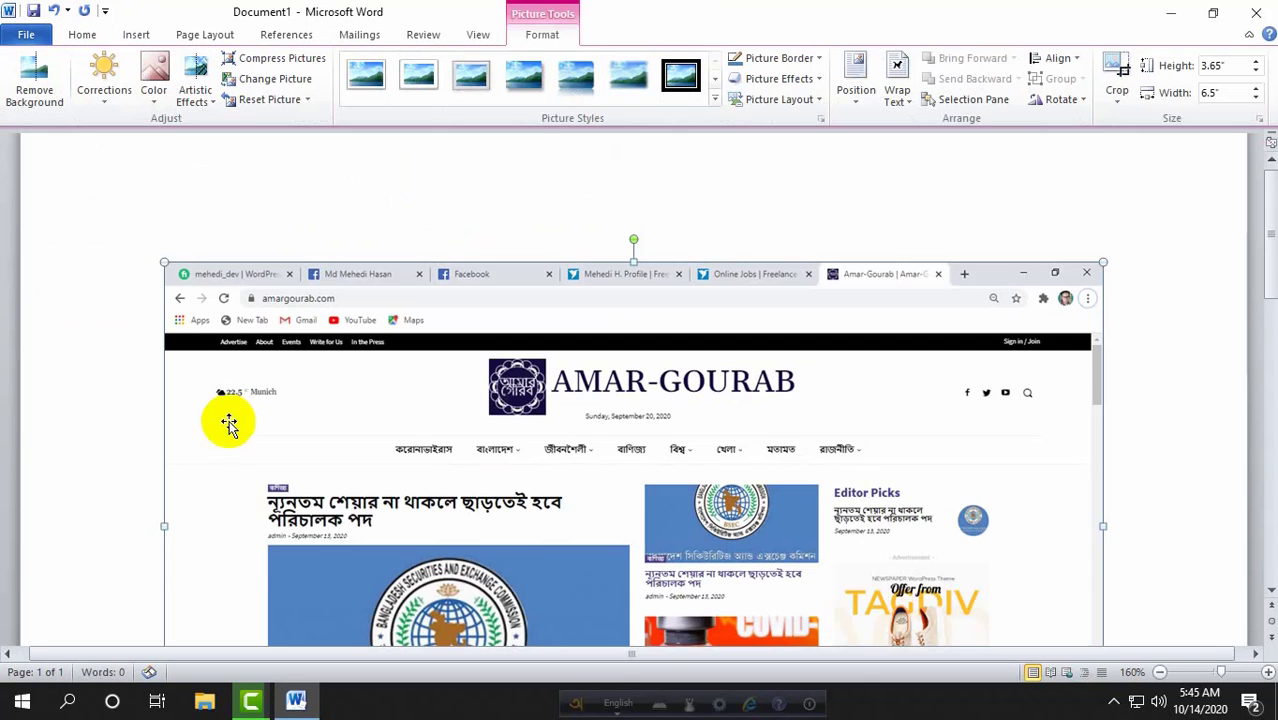
Shrink the inserted picture proportionally to about 2.34" high by 4.16" wide.
scroll(579, 406, down, 3)
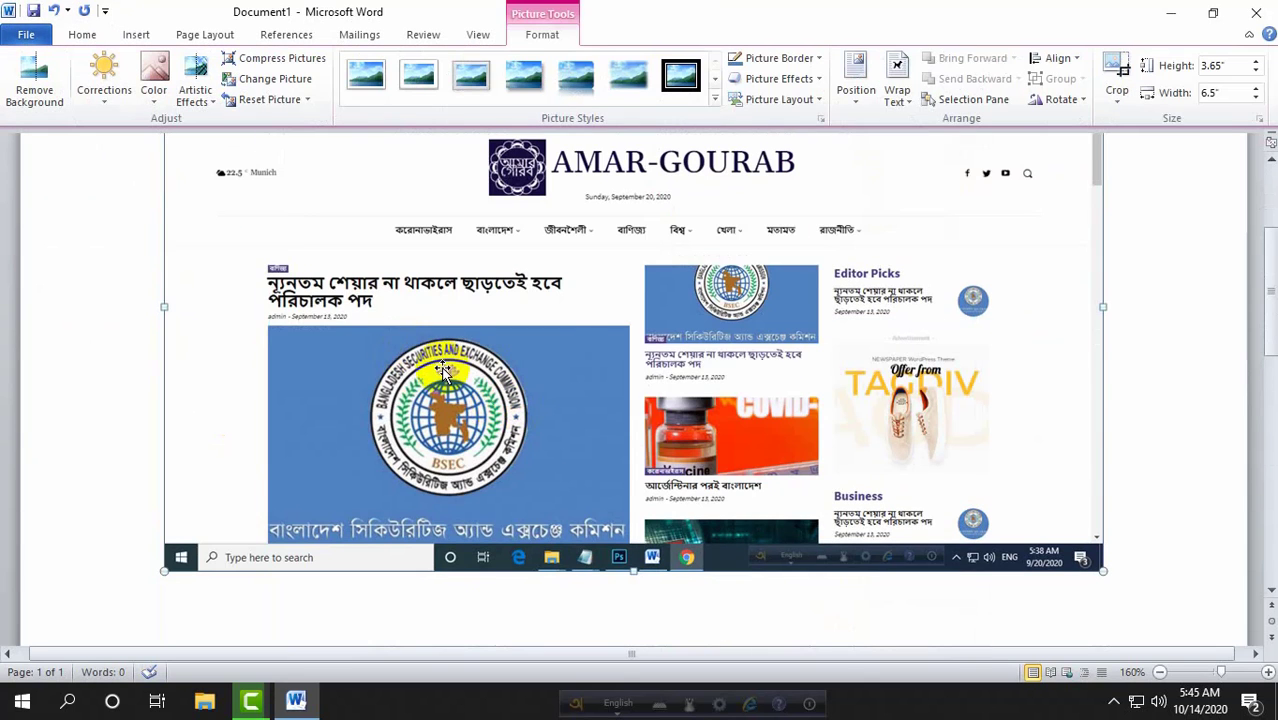
scroll(330, 365, up, 3)
scroll(556, 376, down, 3)
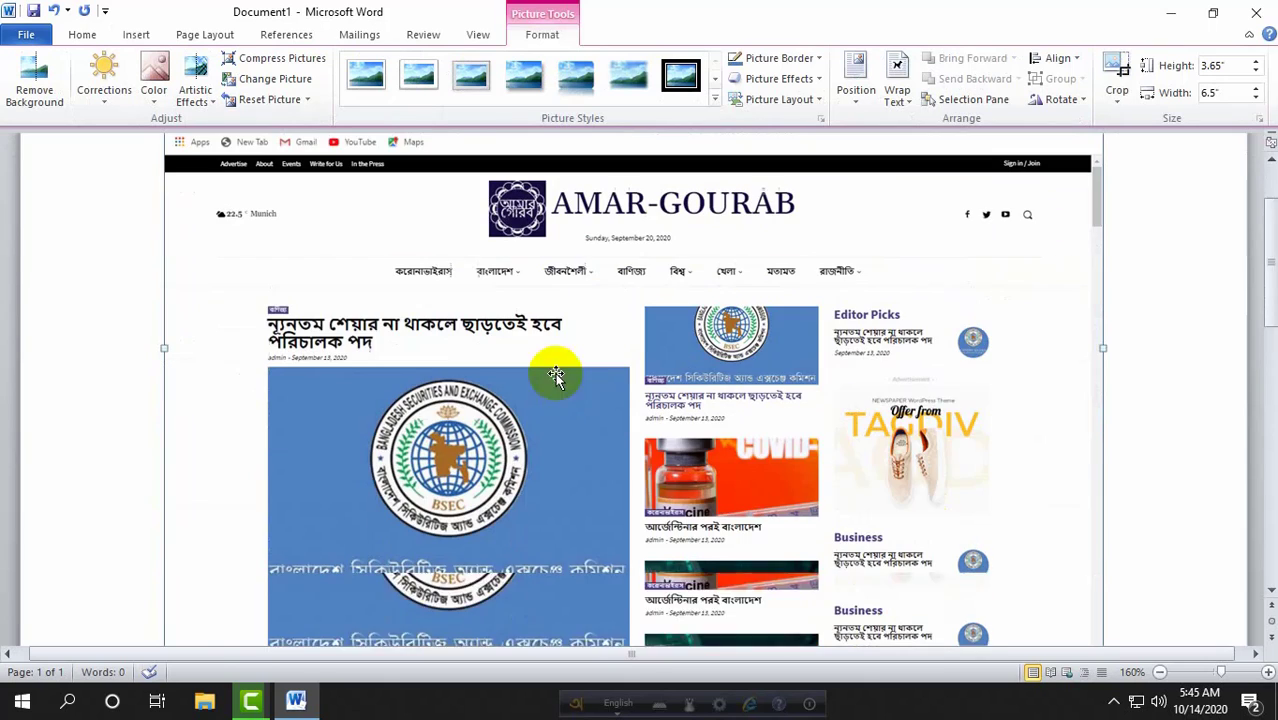
scroll(964, 357, up, 3)
scroll(836, 428, down, 5)
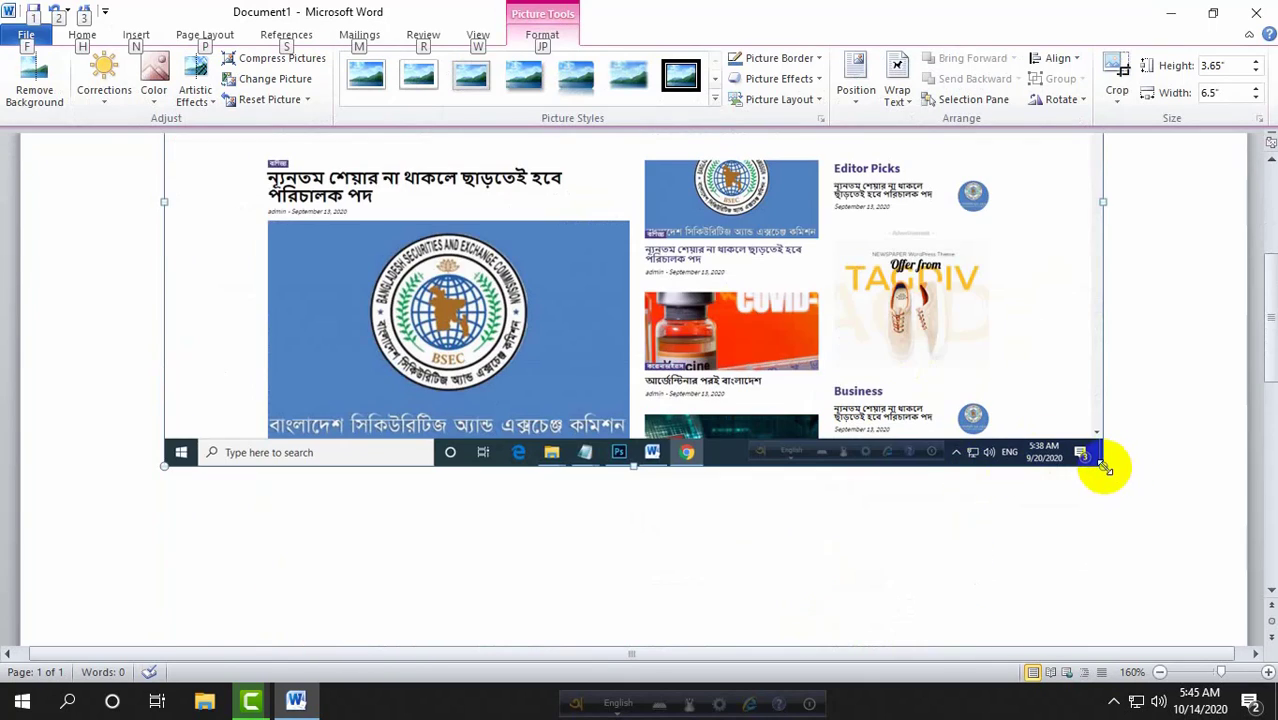
drag(1104, 465, 765, 277)
Enlarge the picture proportionally to about 3.58" high by 6.38" wide and deselect it.
scroll(747, 379, up, 2)
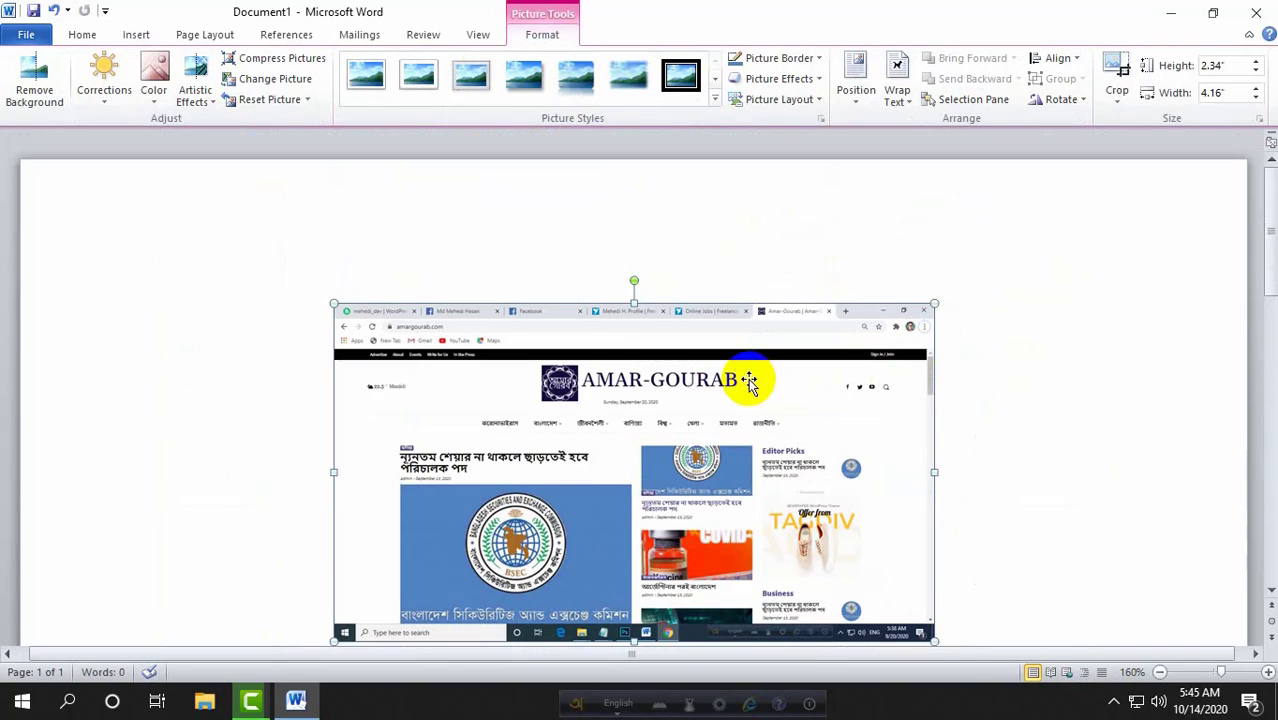
scroll(747, 379, down, 2)
drag(932, 492, 1062, 676)
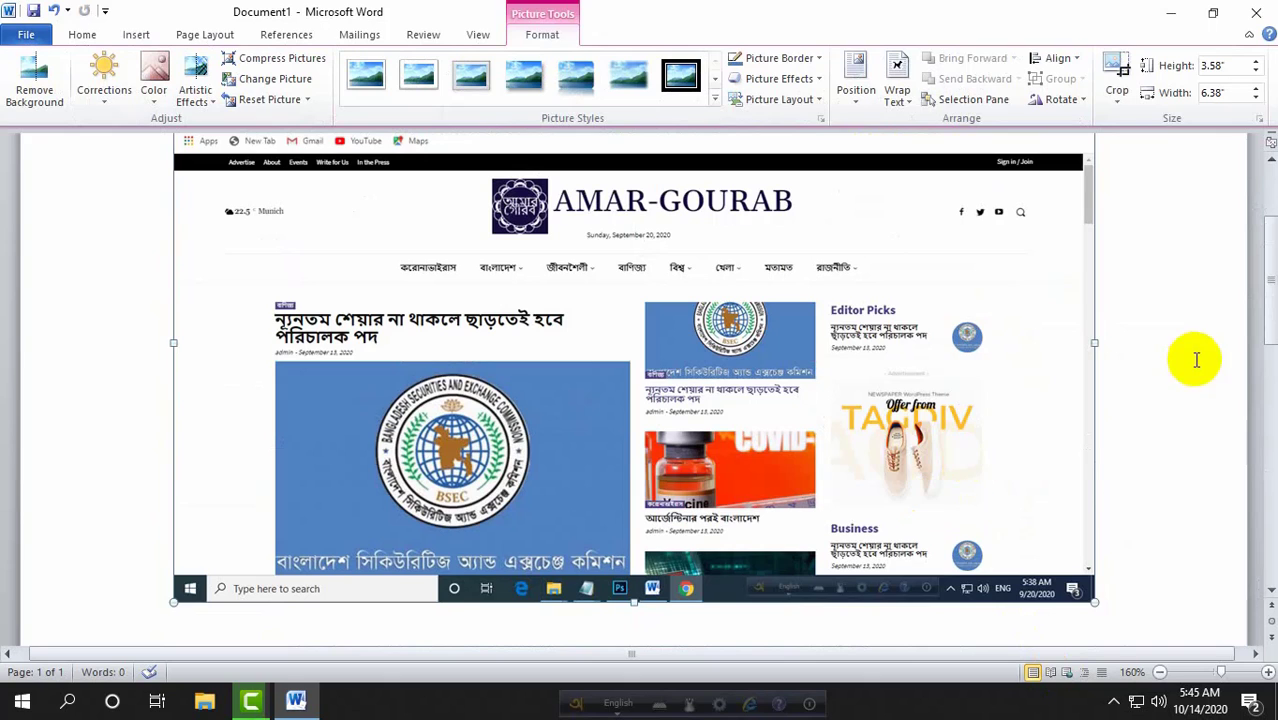
click(1133, 371)
Examine the resized website screenshot on the page from its upper edge to its lower edge.
scroll(876, 422, up, 3)
scroll(715, 420, down, 5)
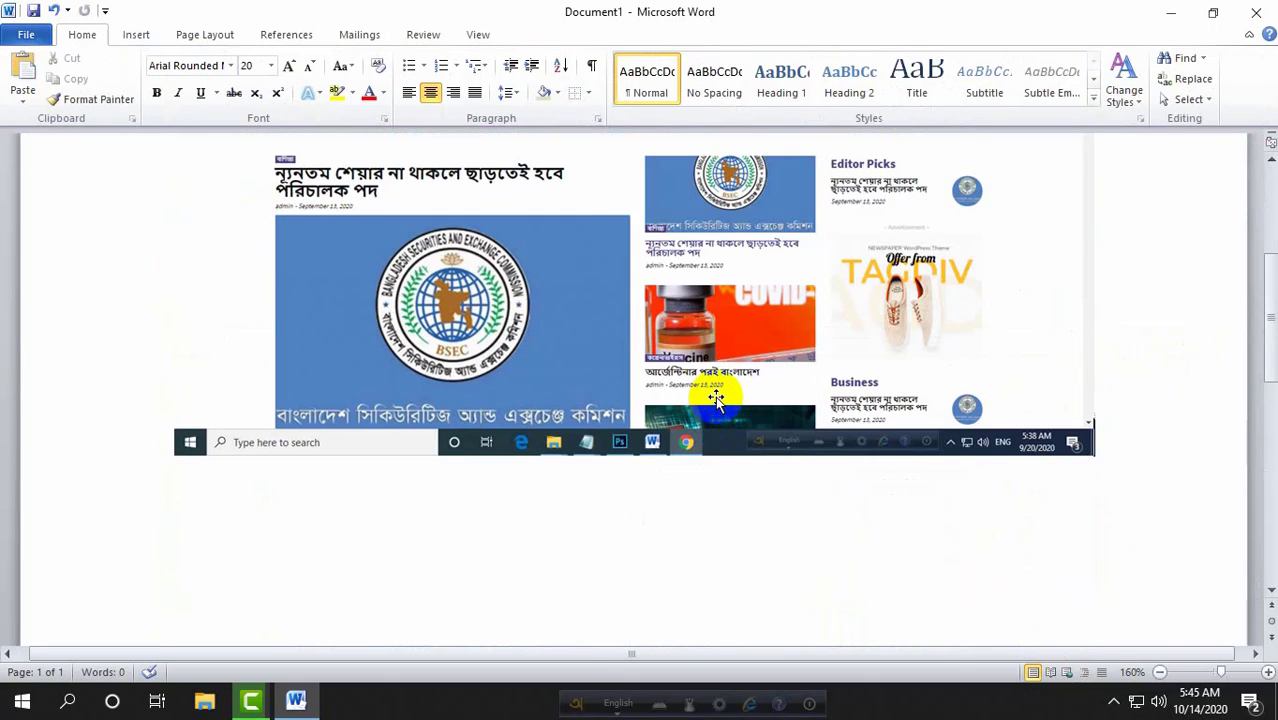
scroll(639, 434, up, 4)
scroll(870, 434, down, 3)
scroll(850, 434, up, 2)
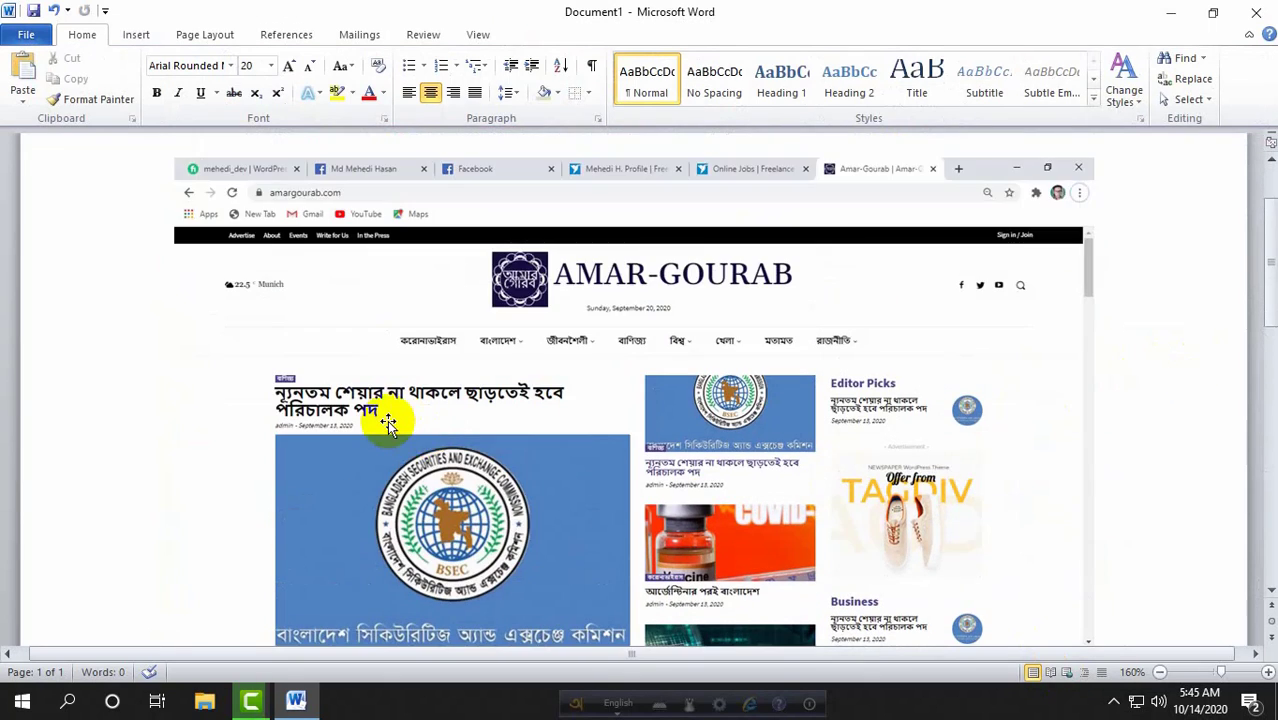
scroll(388, 423, up, 3)
click(428, 320)
scroll(560, 400, down, 6)
scroll(1000, 470, up, 6)
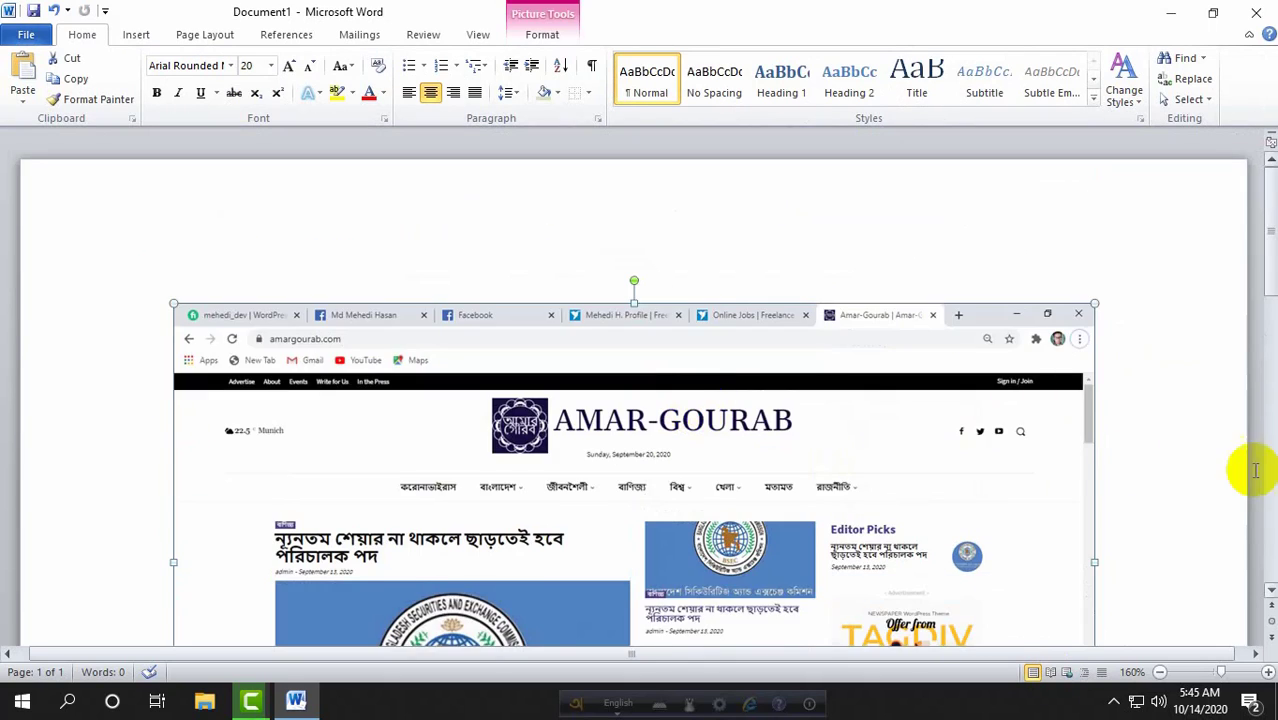
scroll(1000, 450, down, 6)
click(1118, 462)
scroll(1118, 462, up, 6)
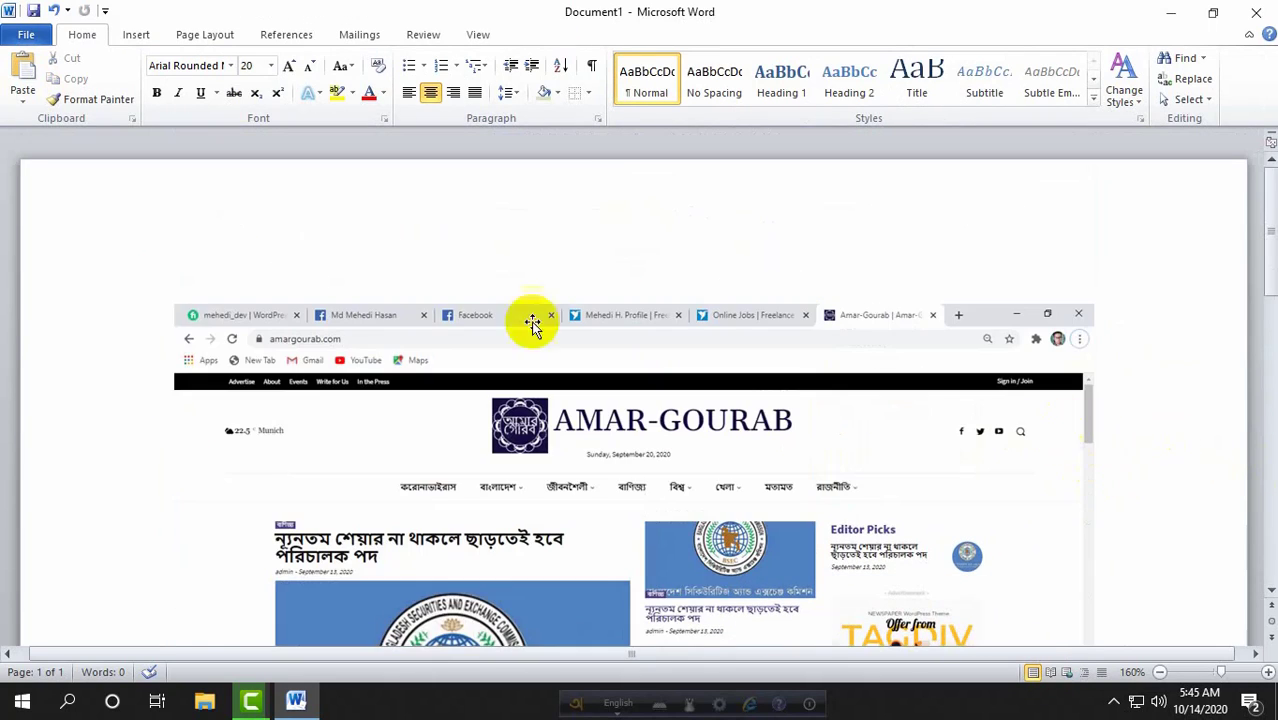
scroll(157, 318, down, 3)
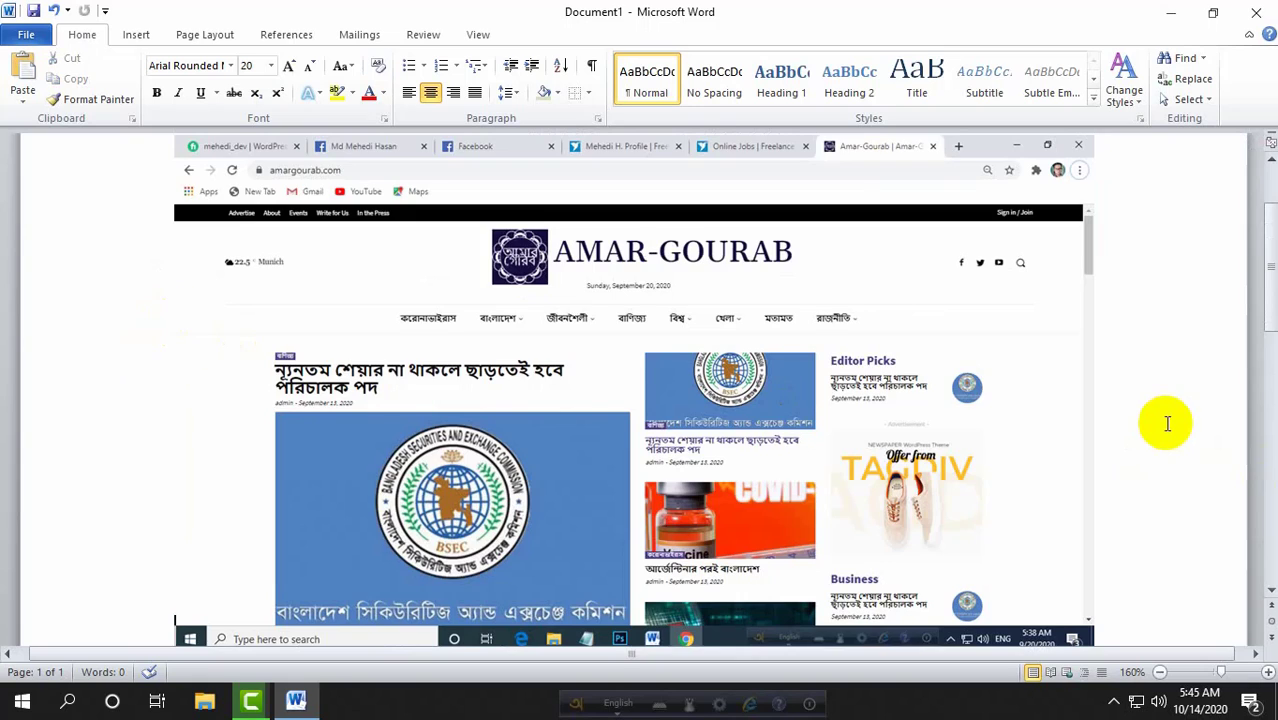
scroll(1140, 430, down, 4)
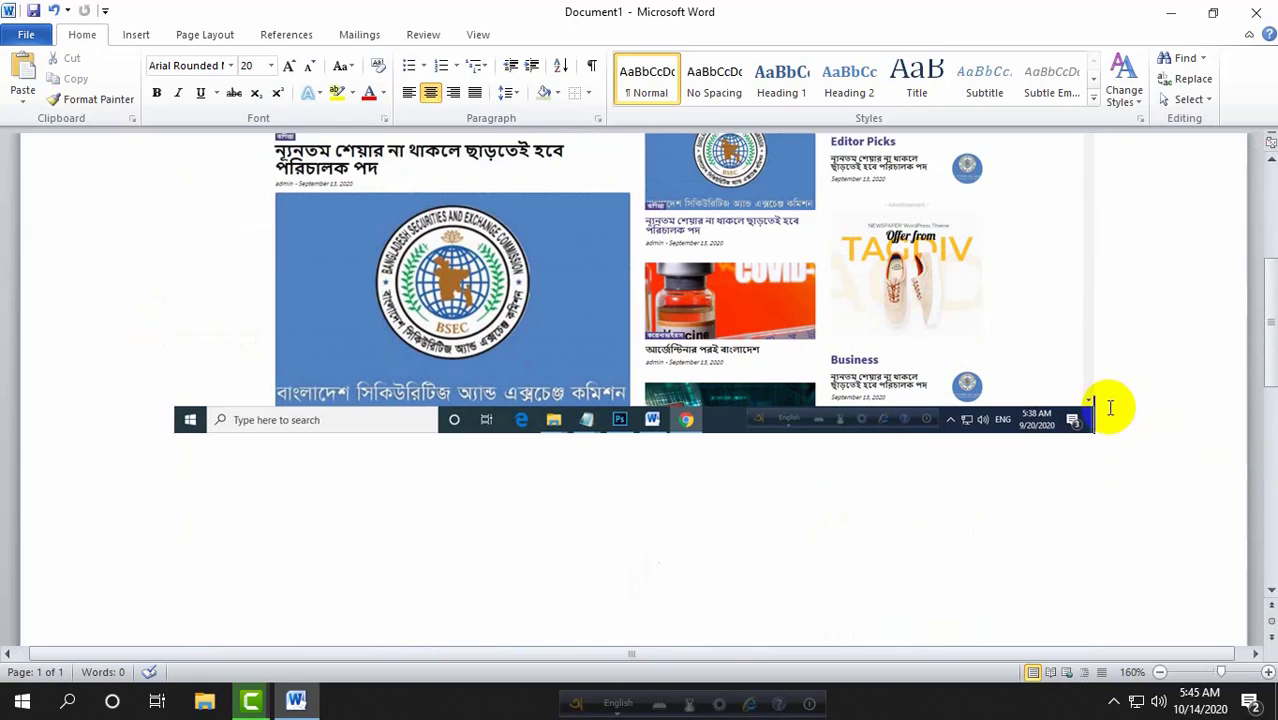
scroll(1110, 407, up, 7)
scroll(1158, 437, down, 4)
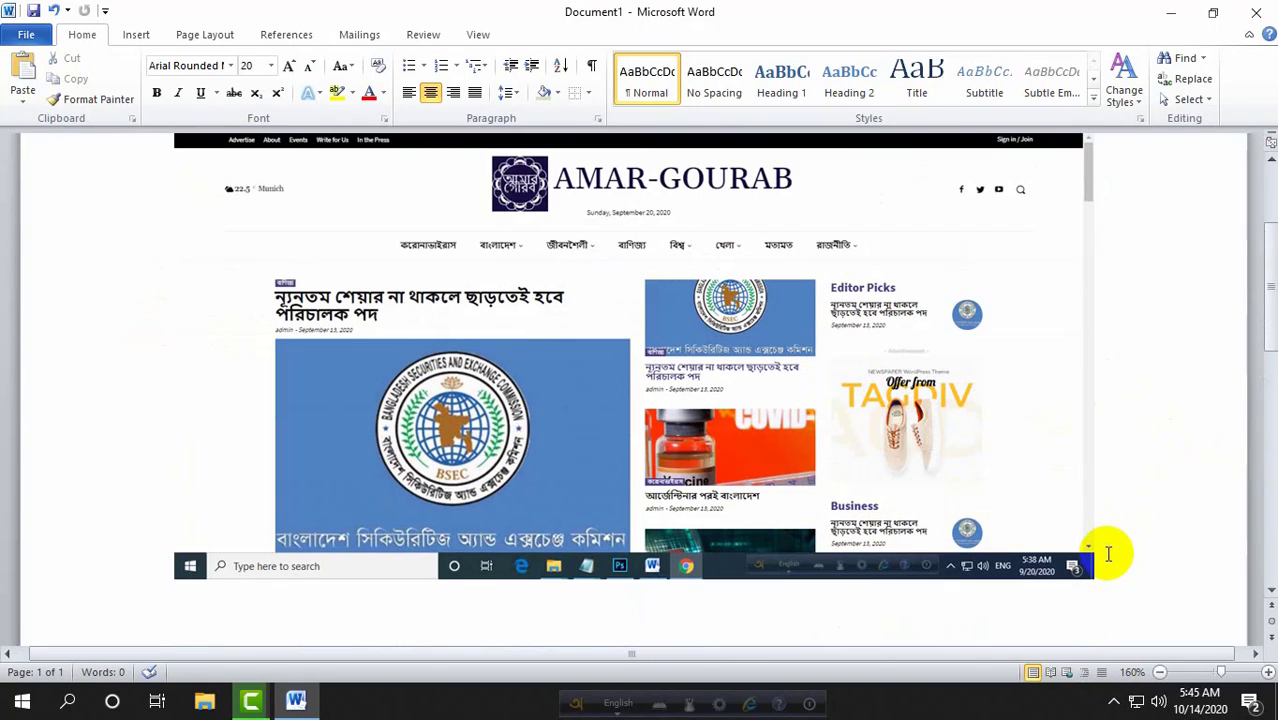
Enter the test text fdgfdgfdgf on the line below the picture and delete it.
scroll(861, 458, down, 4)
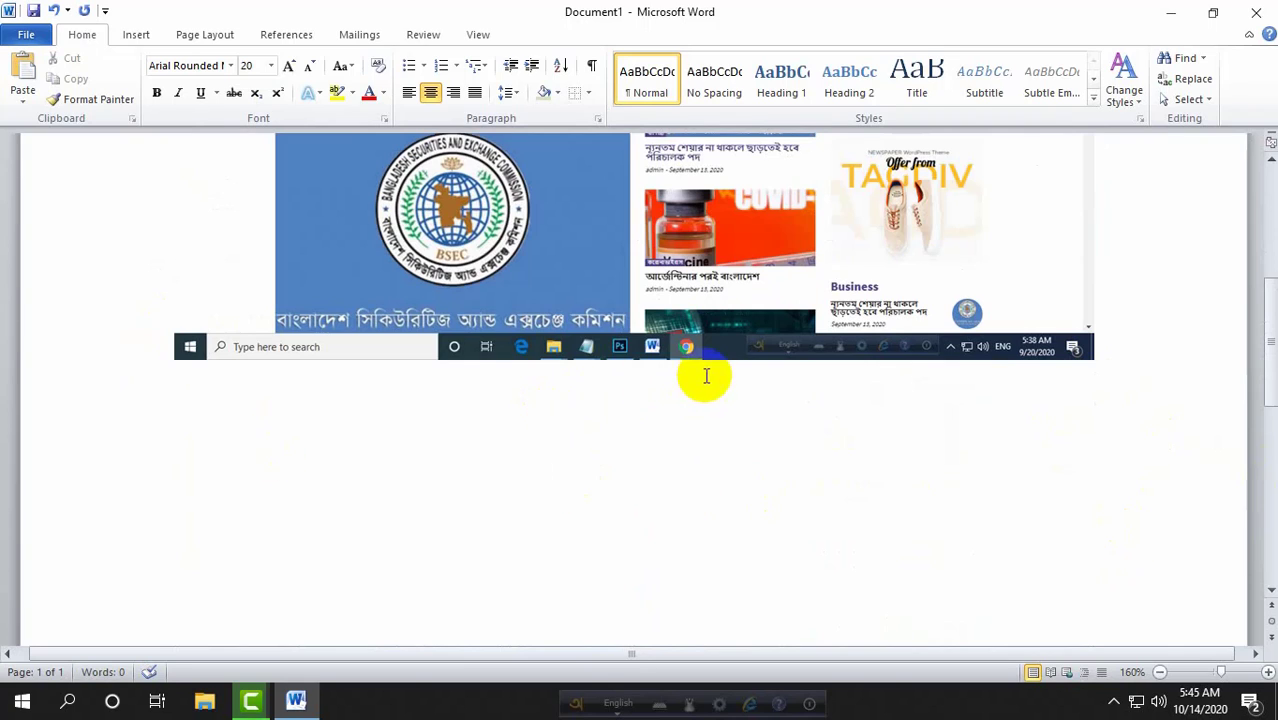
text(fdgfdgfdgfd)
key(BackSpace)
key(BackSpace)
key(BackSpace)
key(BackSpace)
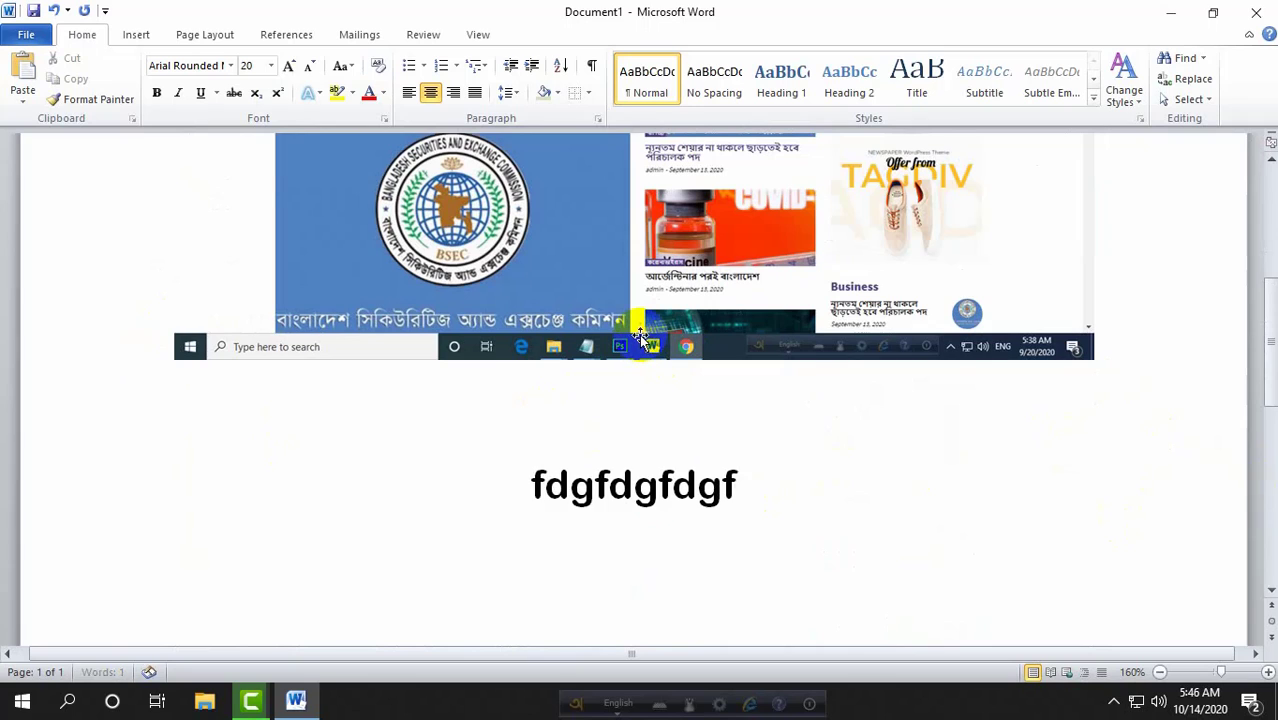
key(ctrl+BackSpace)
Show the Insert commands and review the inserted website picture over its full height, placing the insertion point beside it.
scroll(639, 334, up, 7)
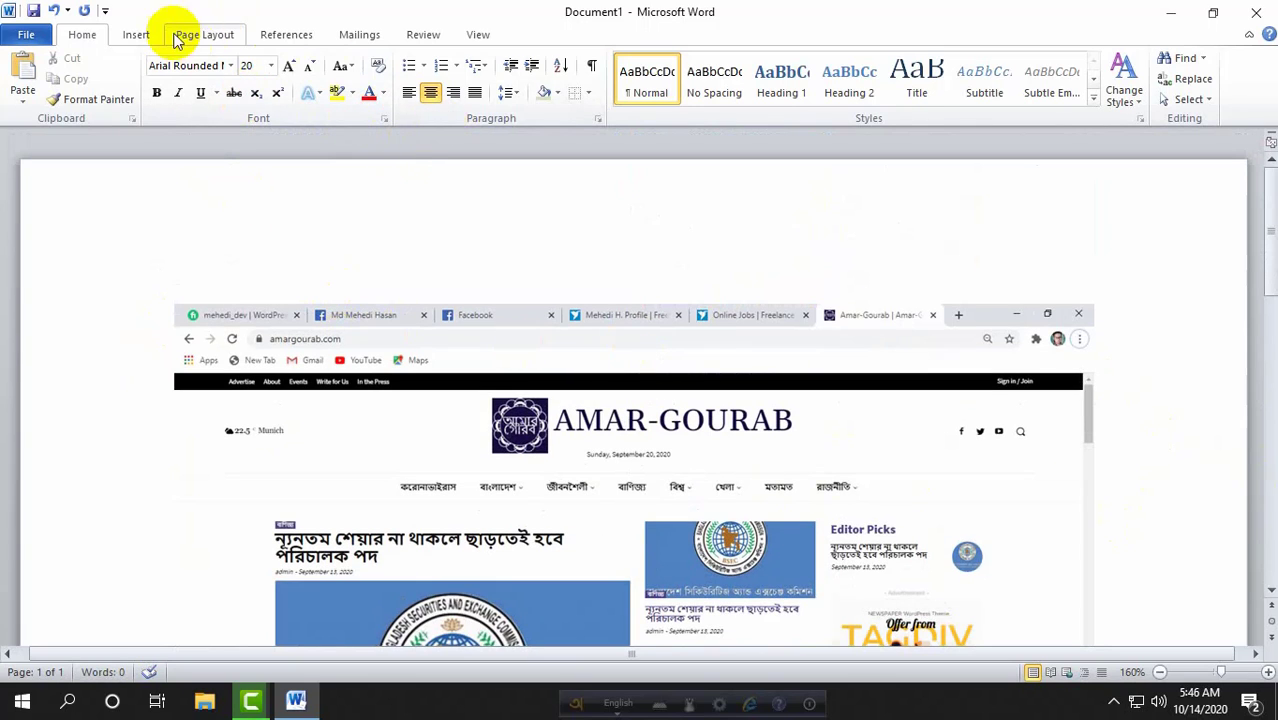
click(134, 30)
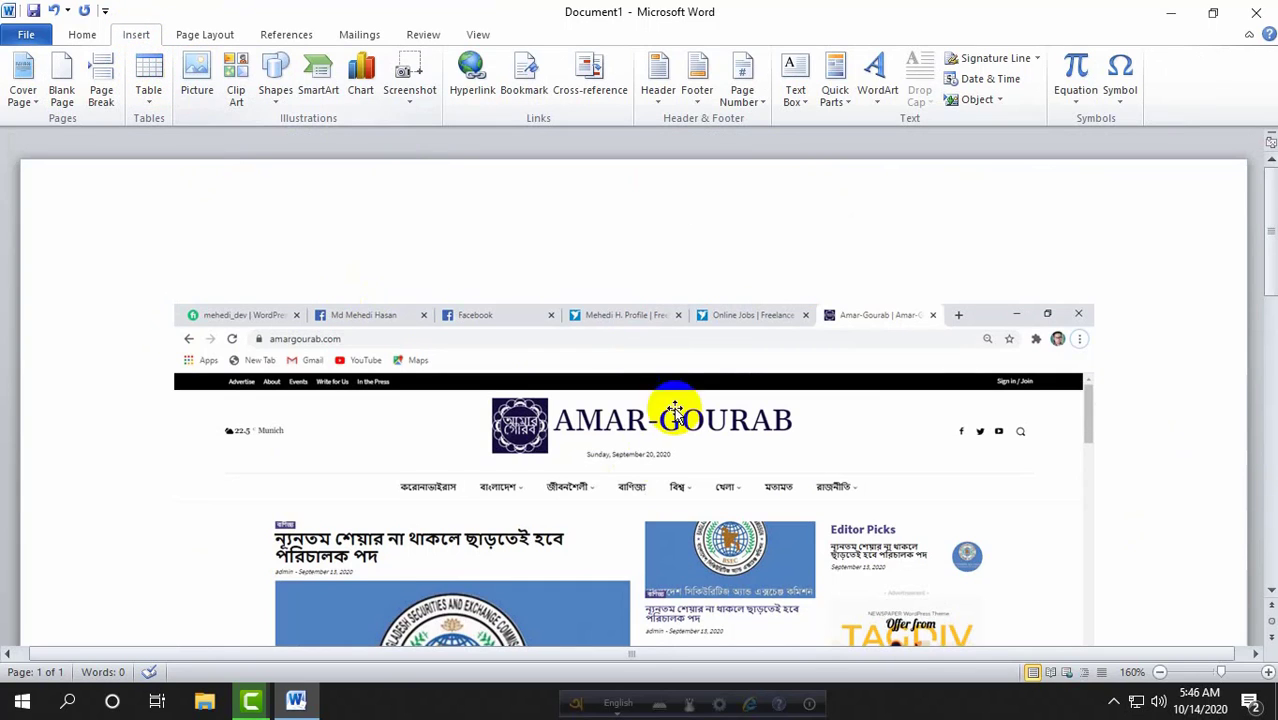
scroll(590, 294, down, 5)
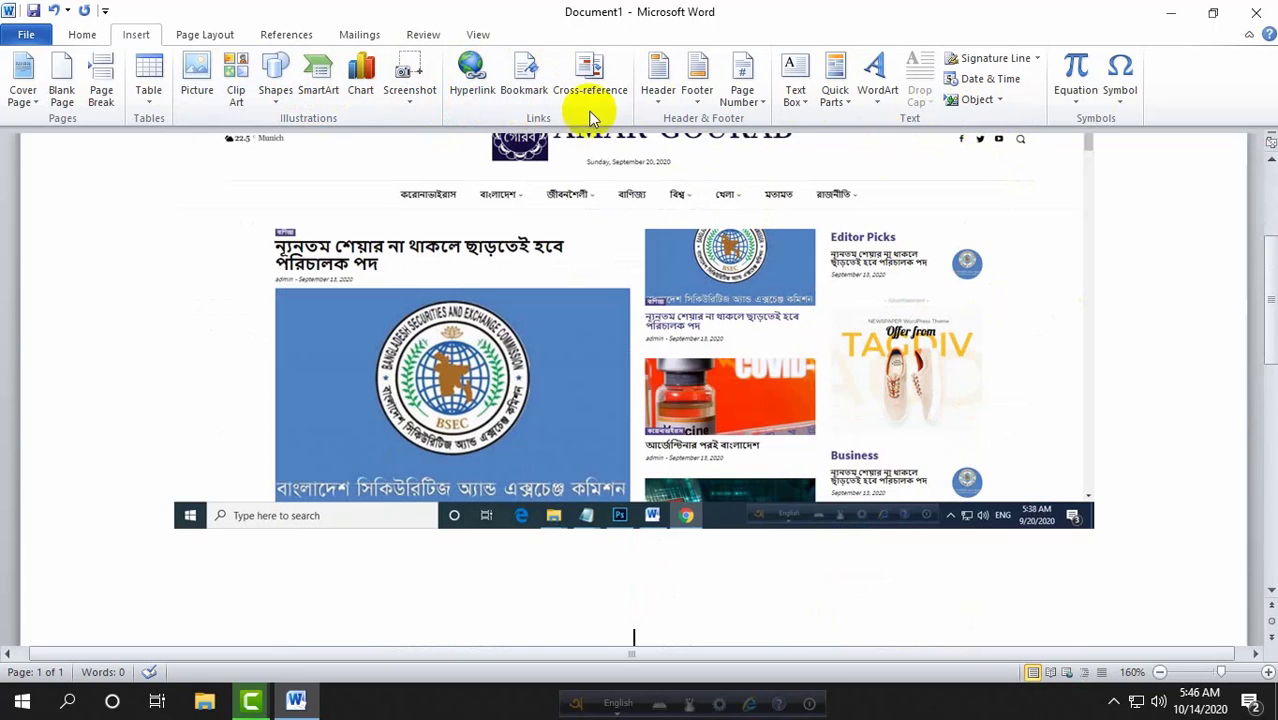
scroll(1078, 388, up, 3)
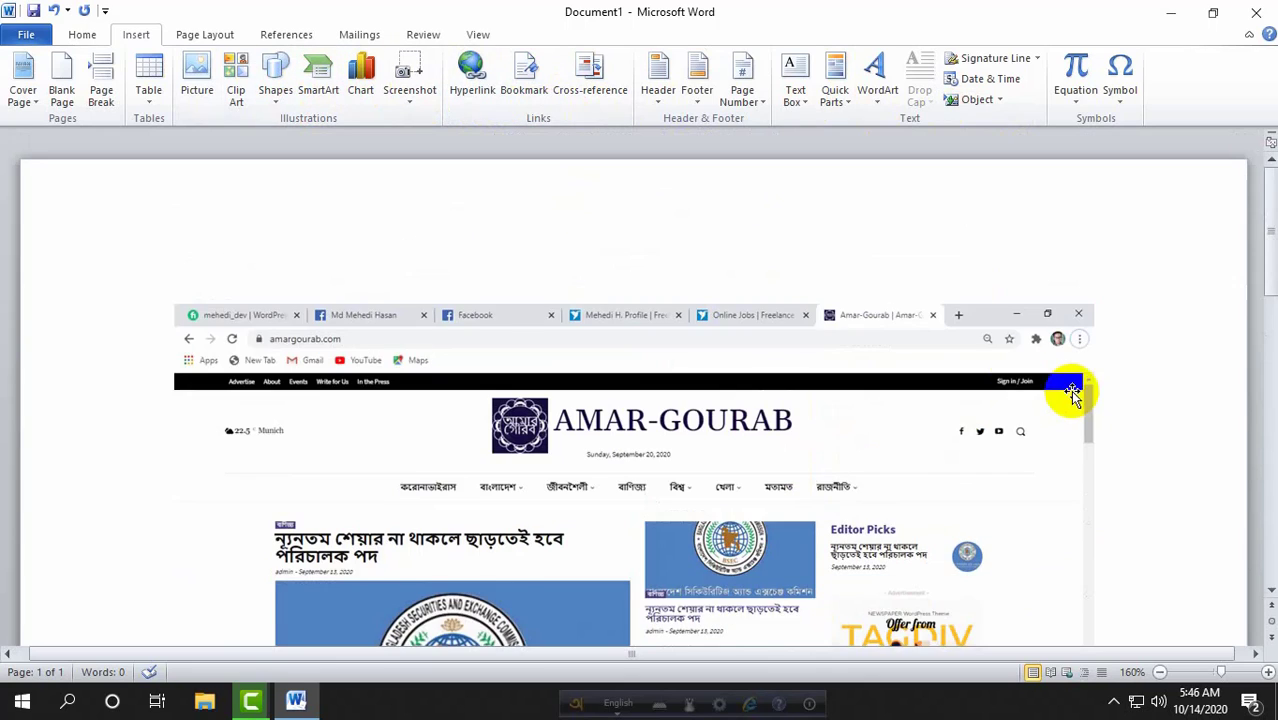
scroll(993, 367, down, 2)
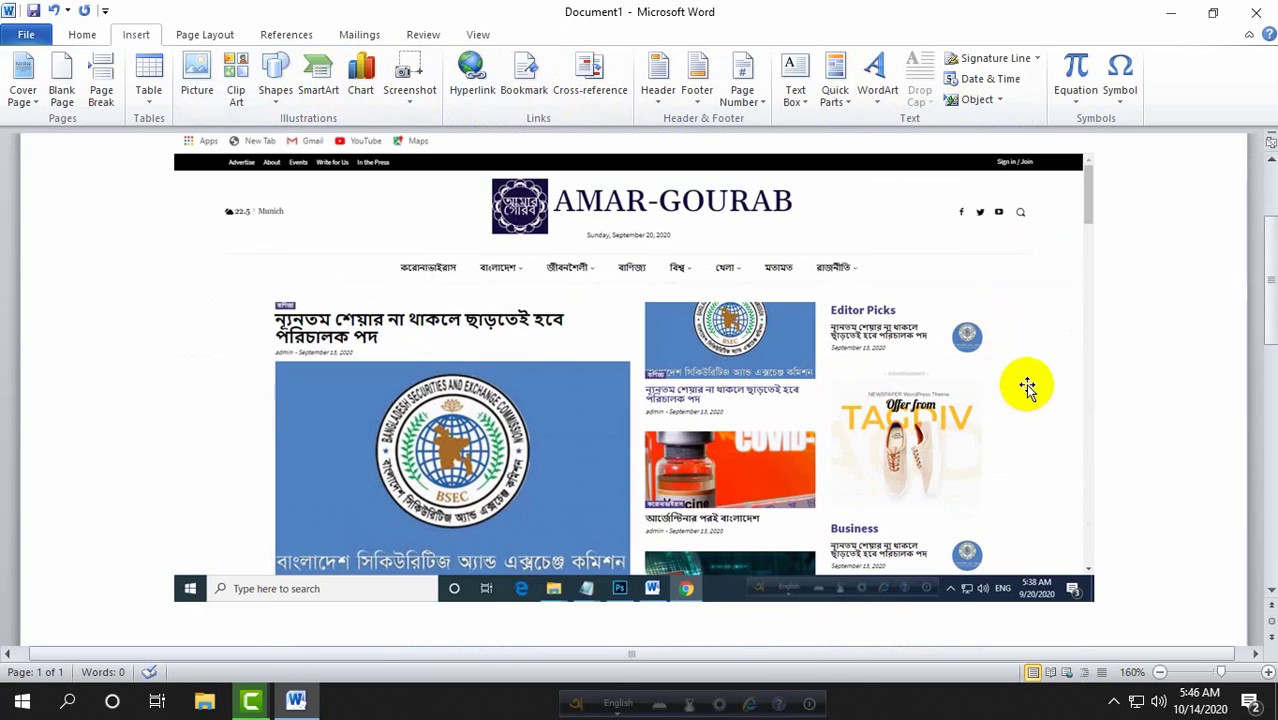
scroll(1108, 448, up, 3)
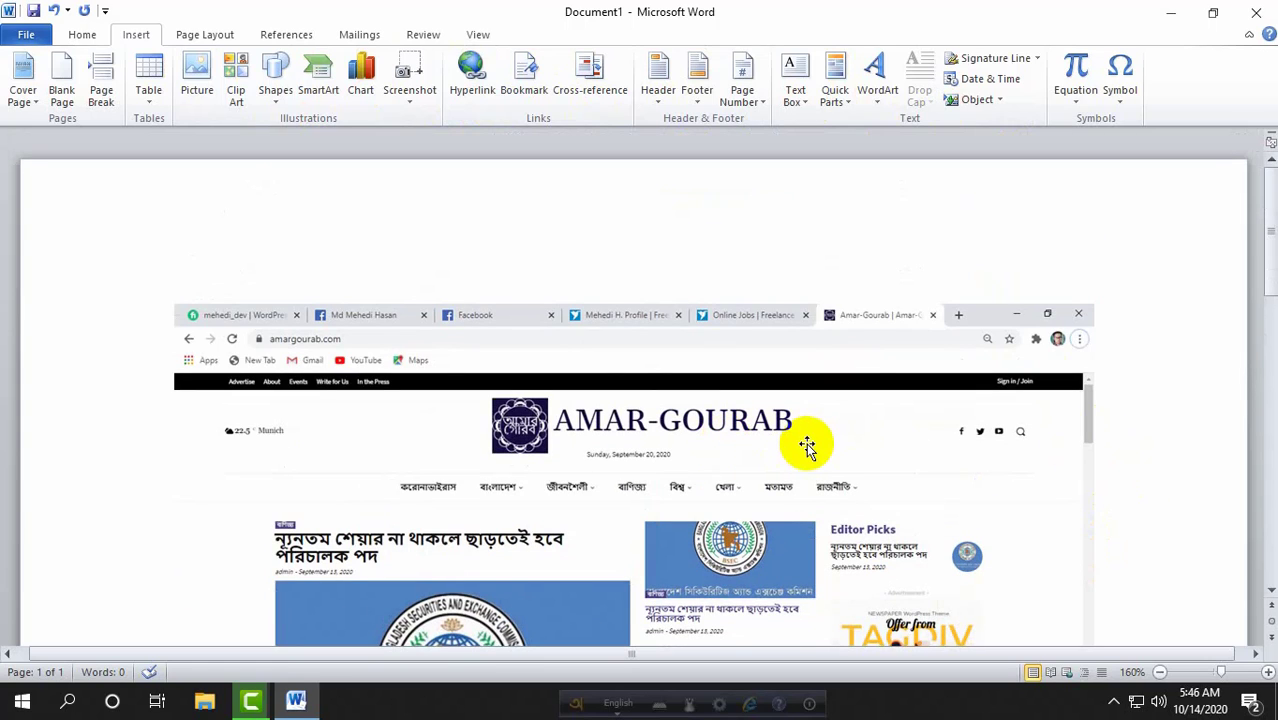
scroll(628, 413, down, 3)
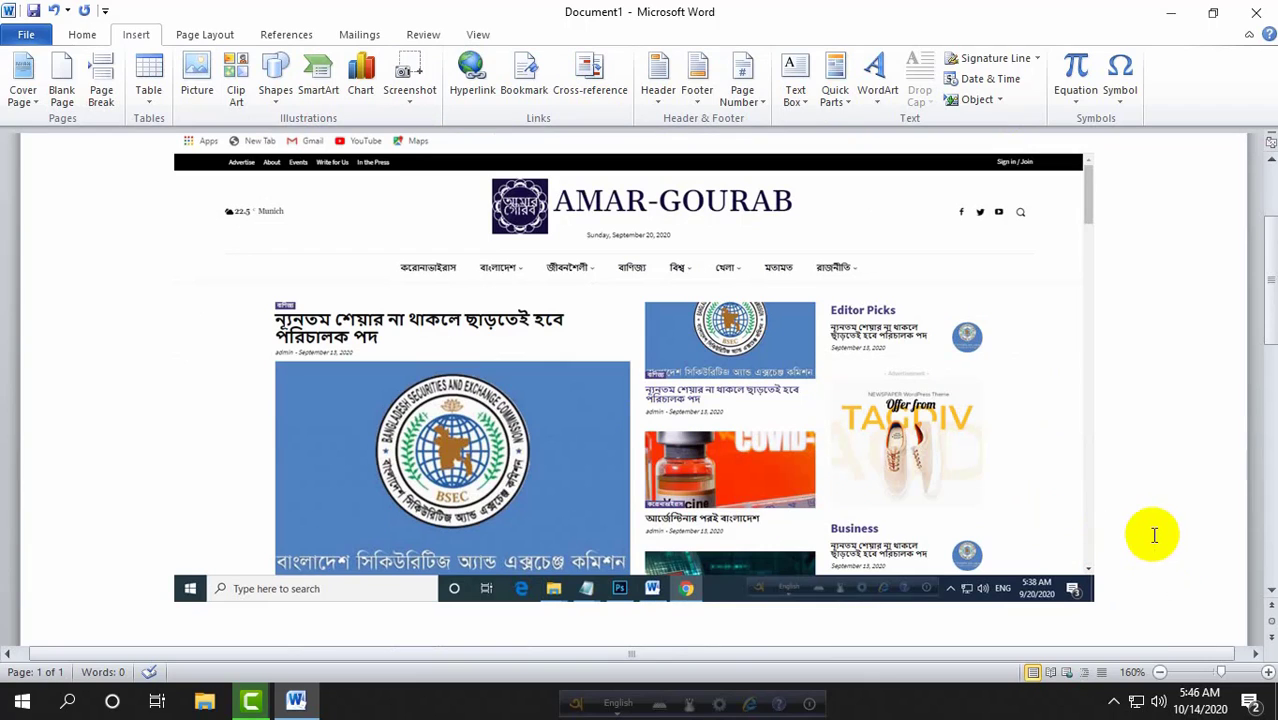
click(1111, 573)
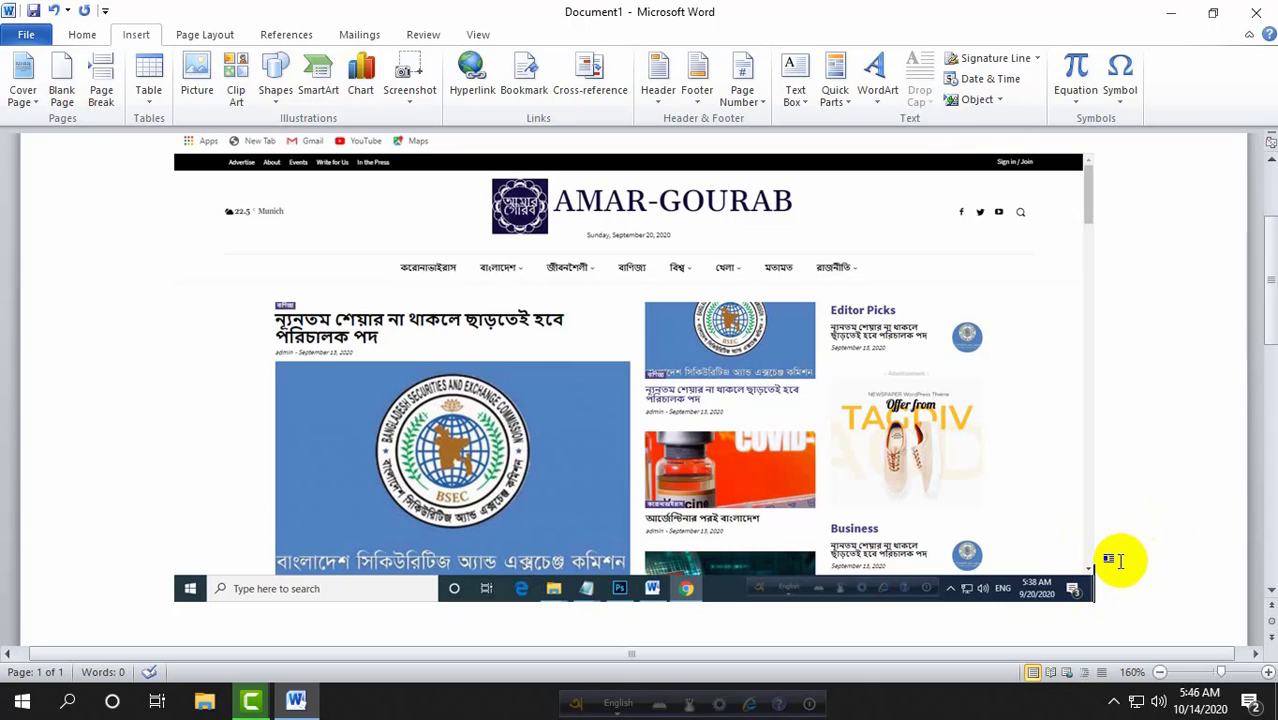
scroll(990, 451, down, 3)
scroll(990, 462, up, 5)
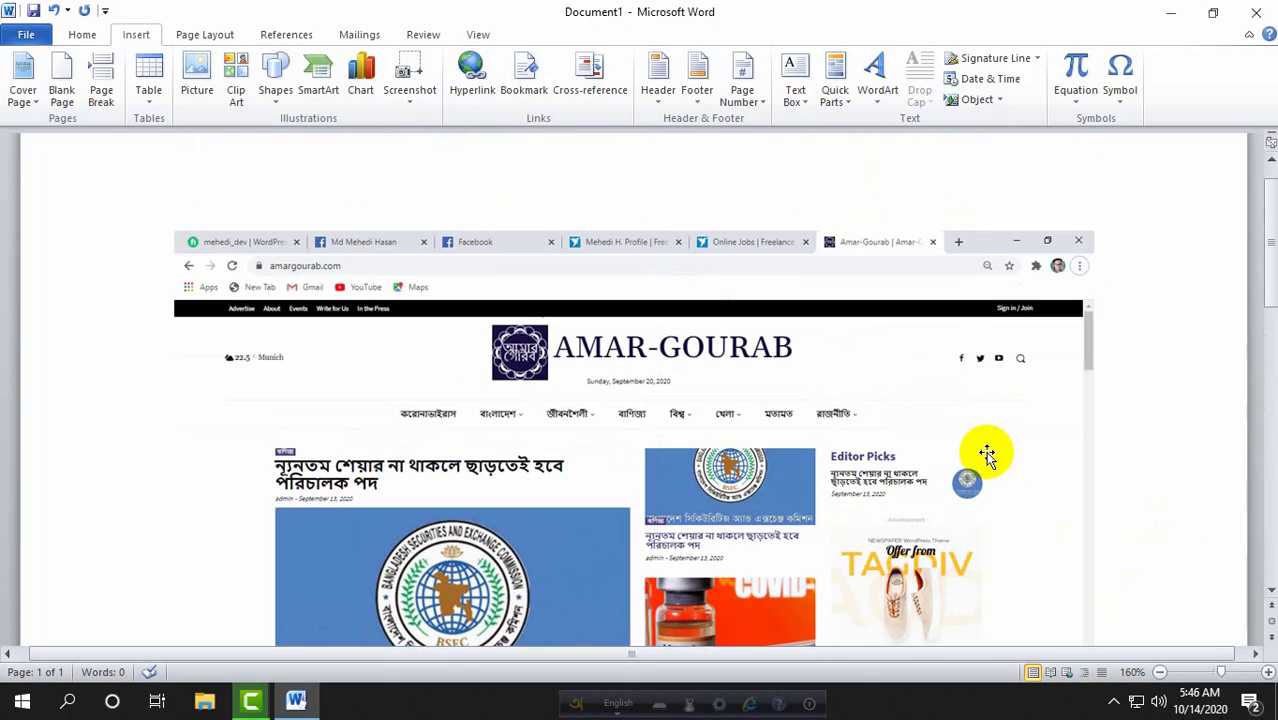
scroll(972, 468, down, 4)
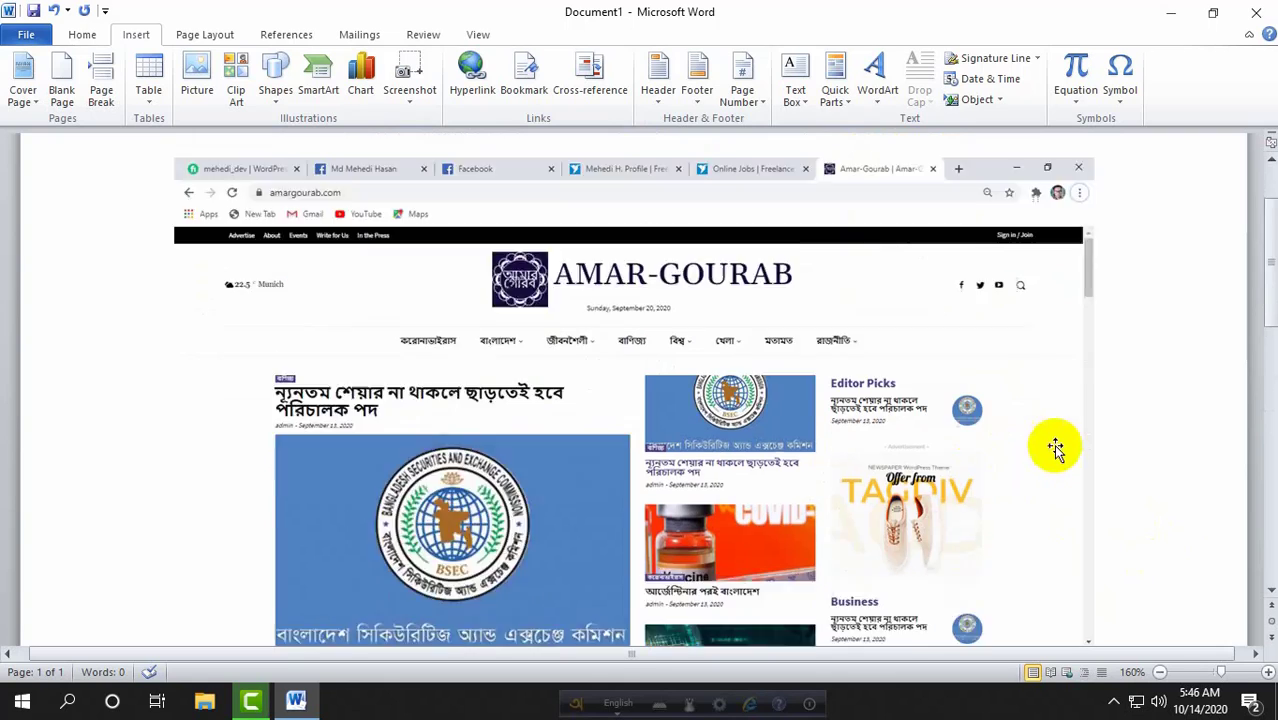
scroll(960, 432, up, 4)
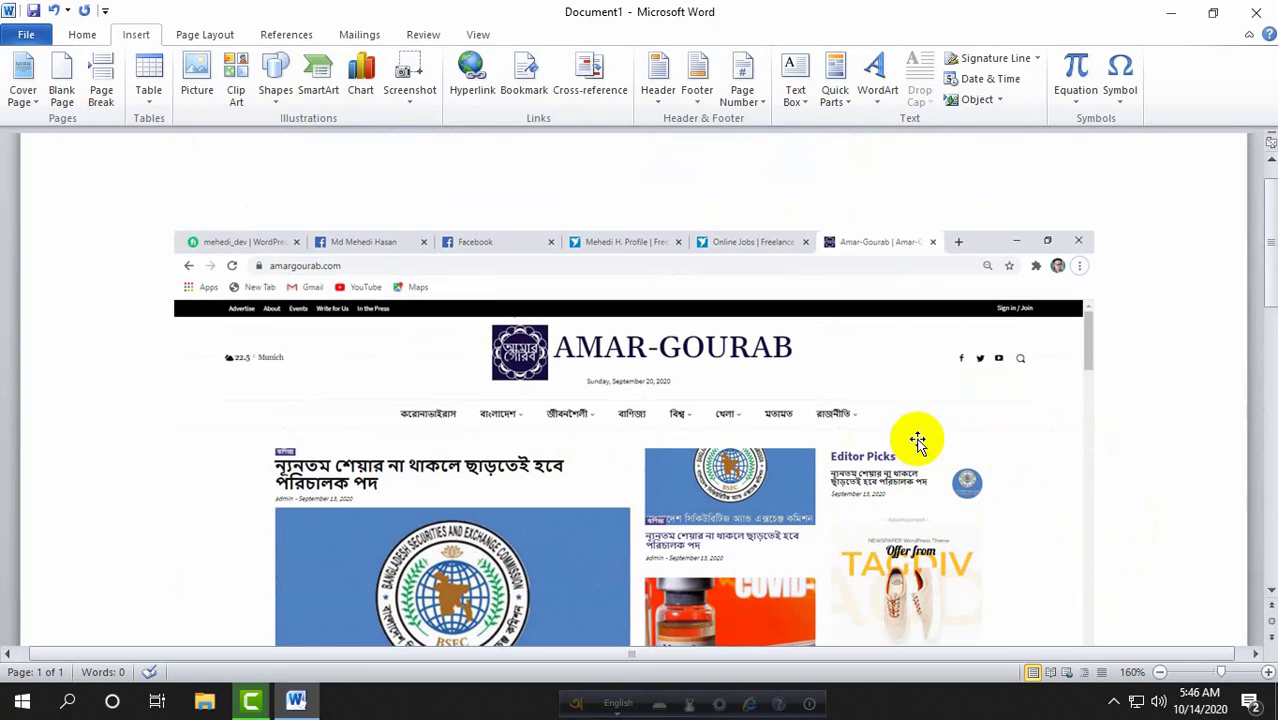